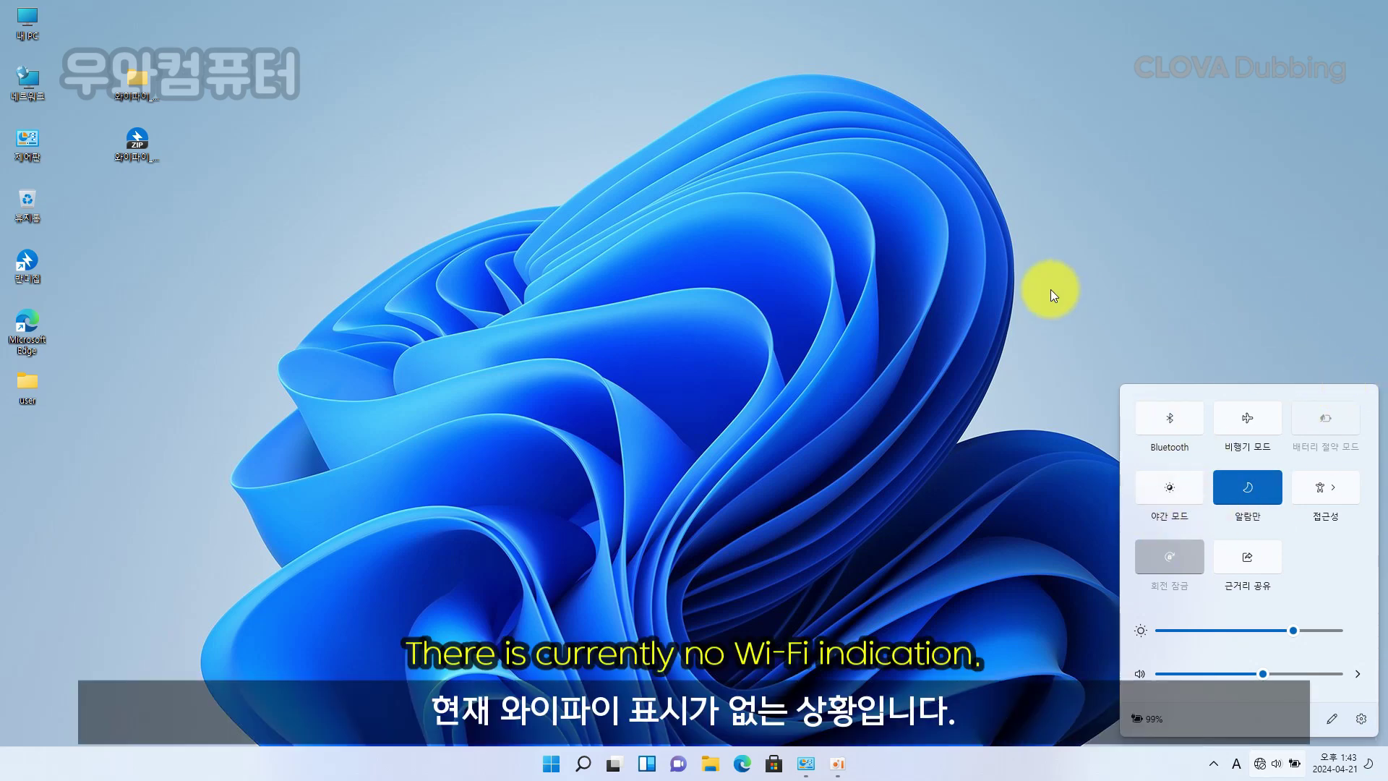
Step: Open the 와이파이_연결할수없음_해결ALL folder from the desktop and open its 명령어 text file, arranging both windows side by side
{"action": "left_click", "coordinate": [138, 105]}
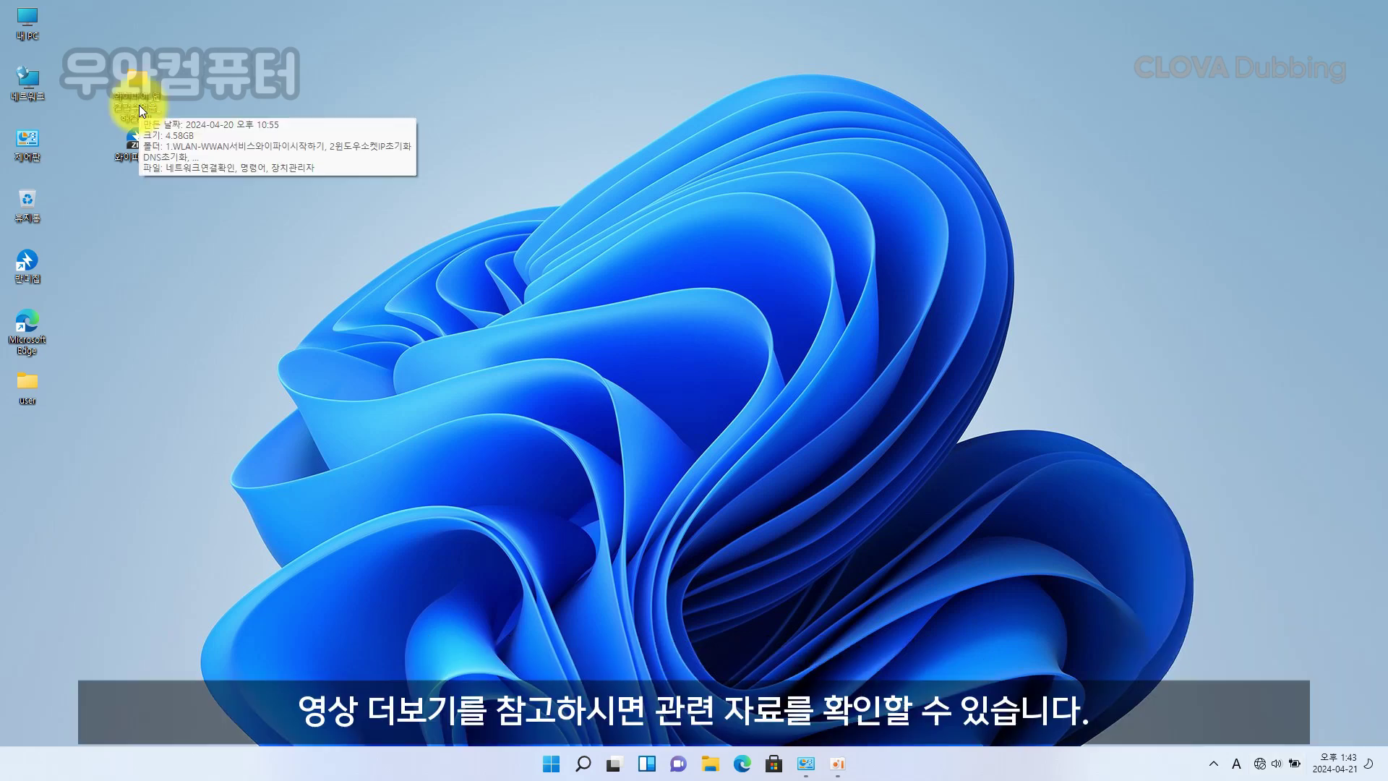
{"action": "double_click", "coordinate": [138, 106]}
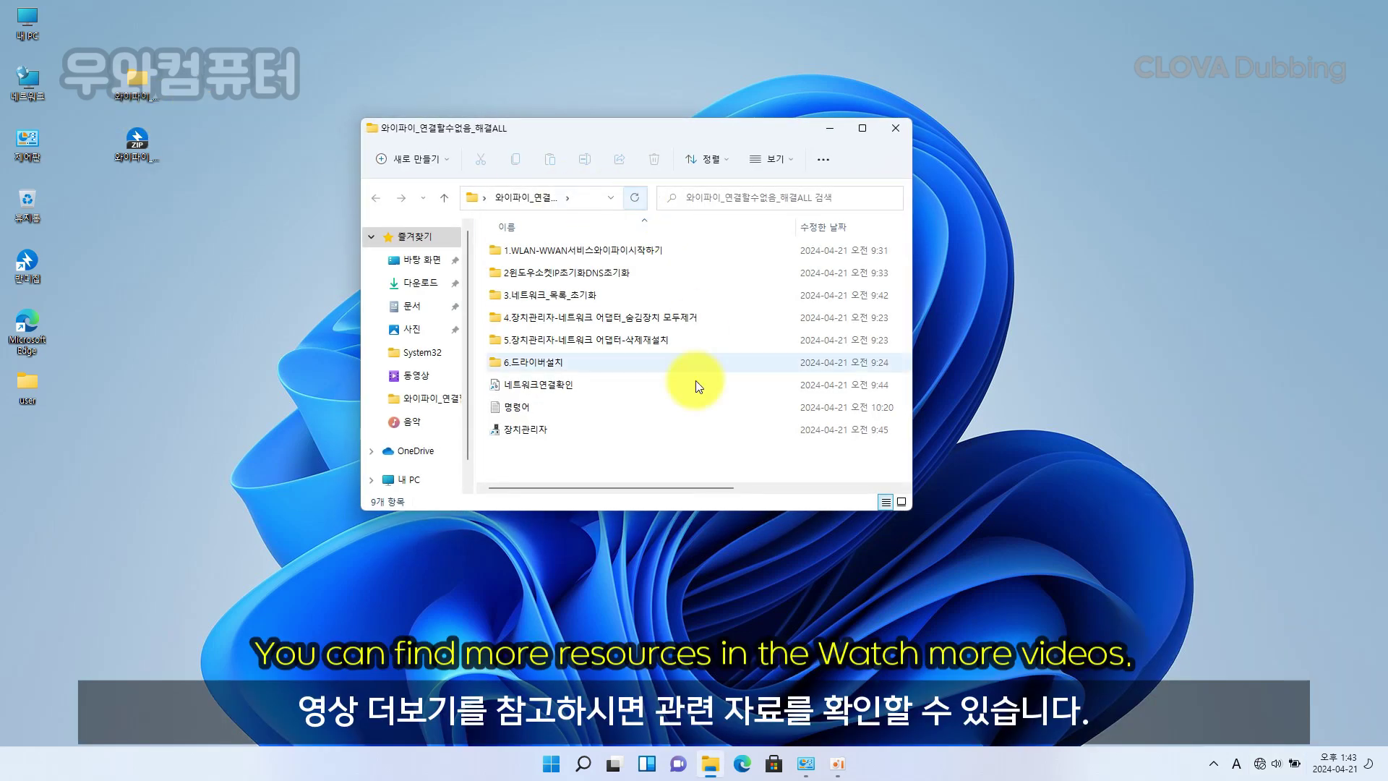
{"action": "left_click_drag", "start_coordinate": [653, 128], "coordinate": [386, 308]}
{"action": "double_click", "coordinate": [258, 585]}
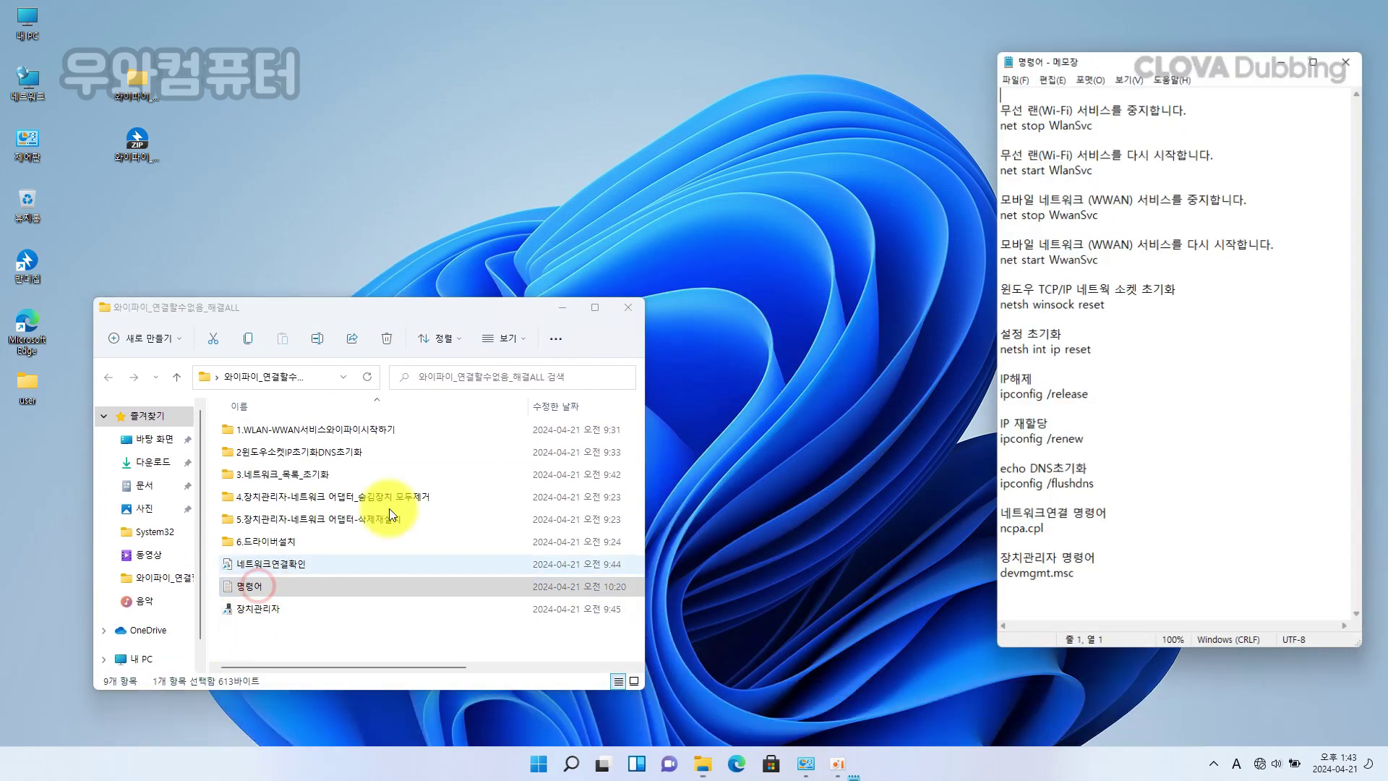
{"action": "left_click_drag", "start_coordinate": [1171, 68], "coordinate": [1159, 128]}
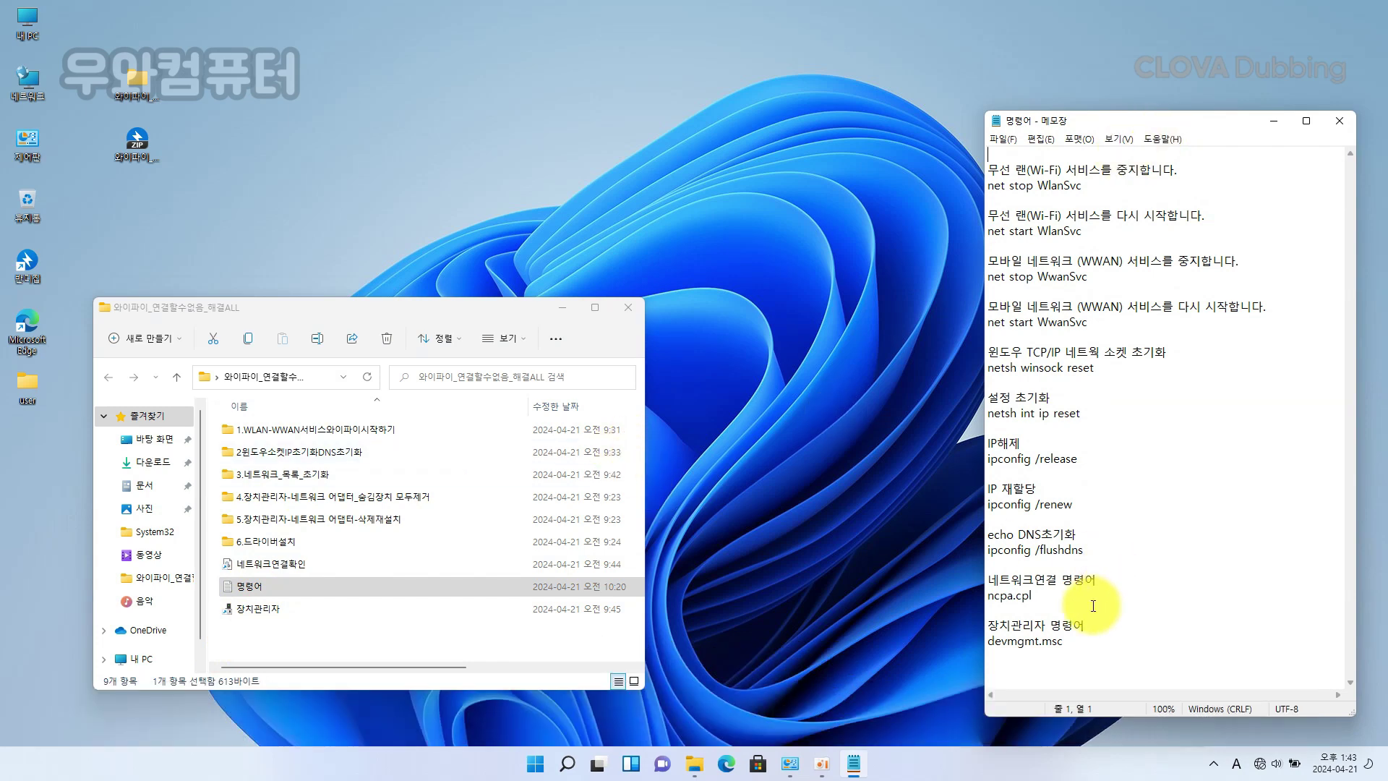
Step: Search Windows for 장치 and open Device Manager (장치 관리자)
{"action": "left_click_drag", "start_coordinate": [1063, 641], "coordinate": [988, 641]}
{"action": "left_click", "coordinate": [567, 764]}
{"action": "key", "text": "Hangul"}
{"action": "type", "text": "ㅈ결"}
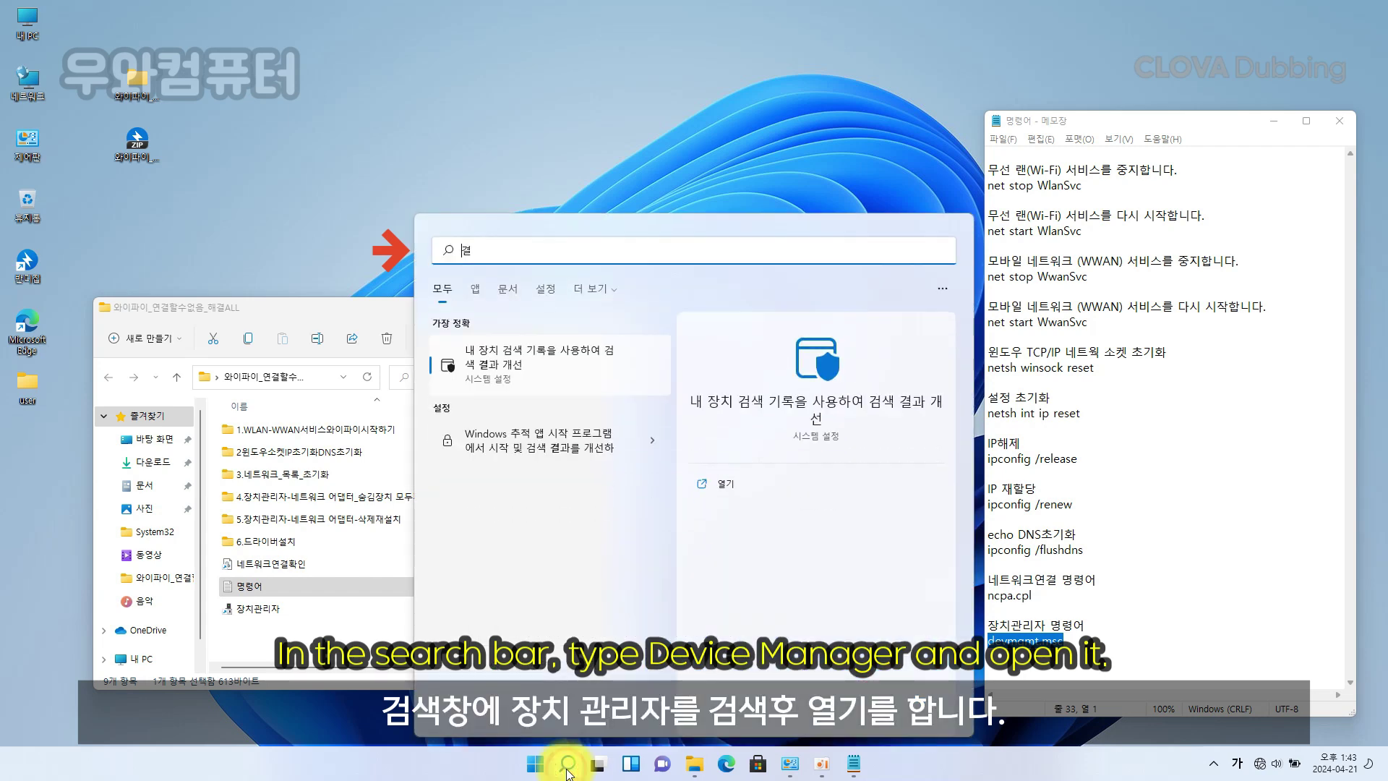
{"action": "key", "text": "BackSpace"}
{"action": "key", "text": "BackSpace"}
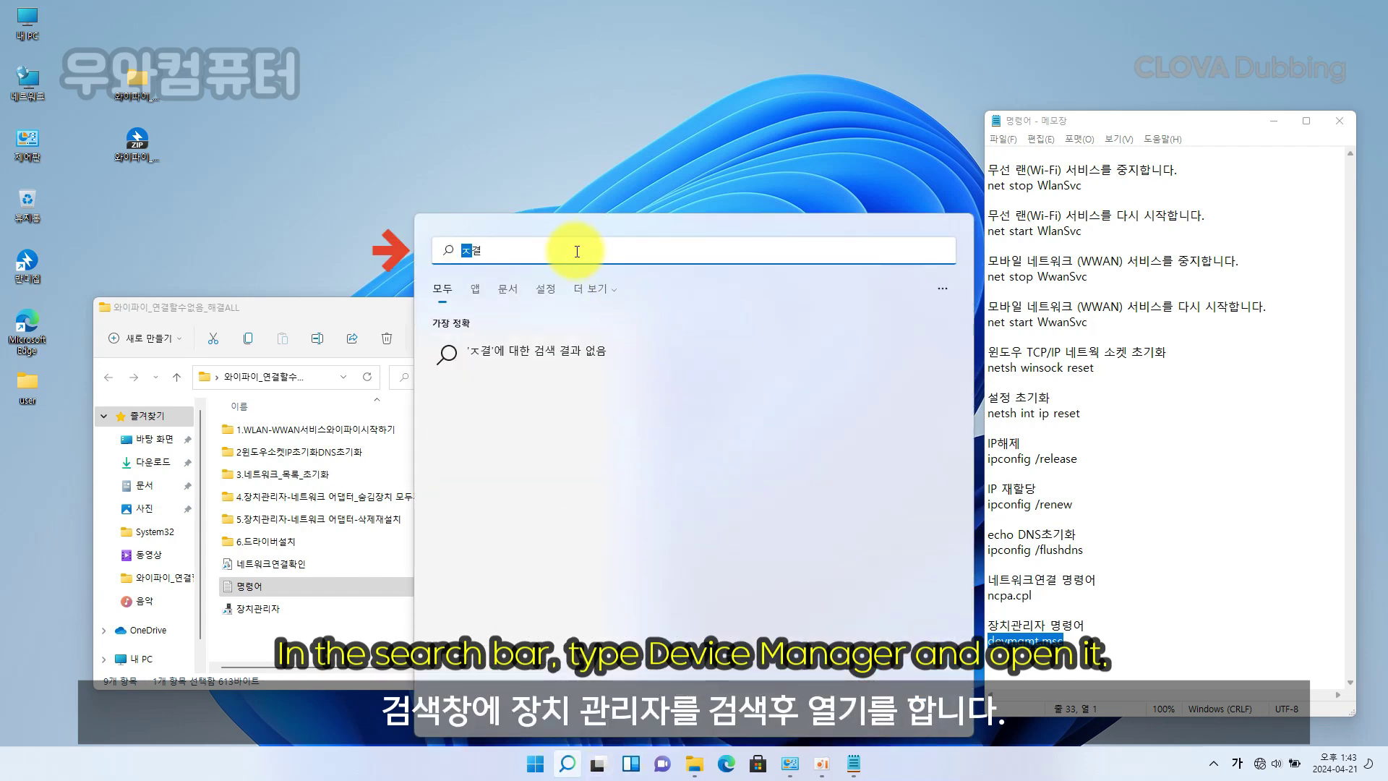
{"action": "type", "text": "장치"}
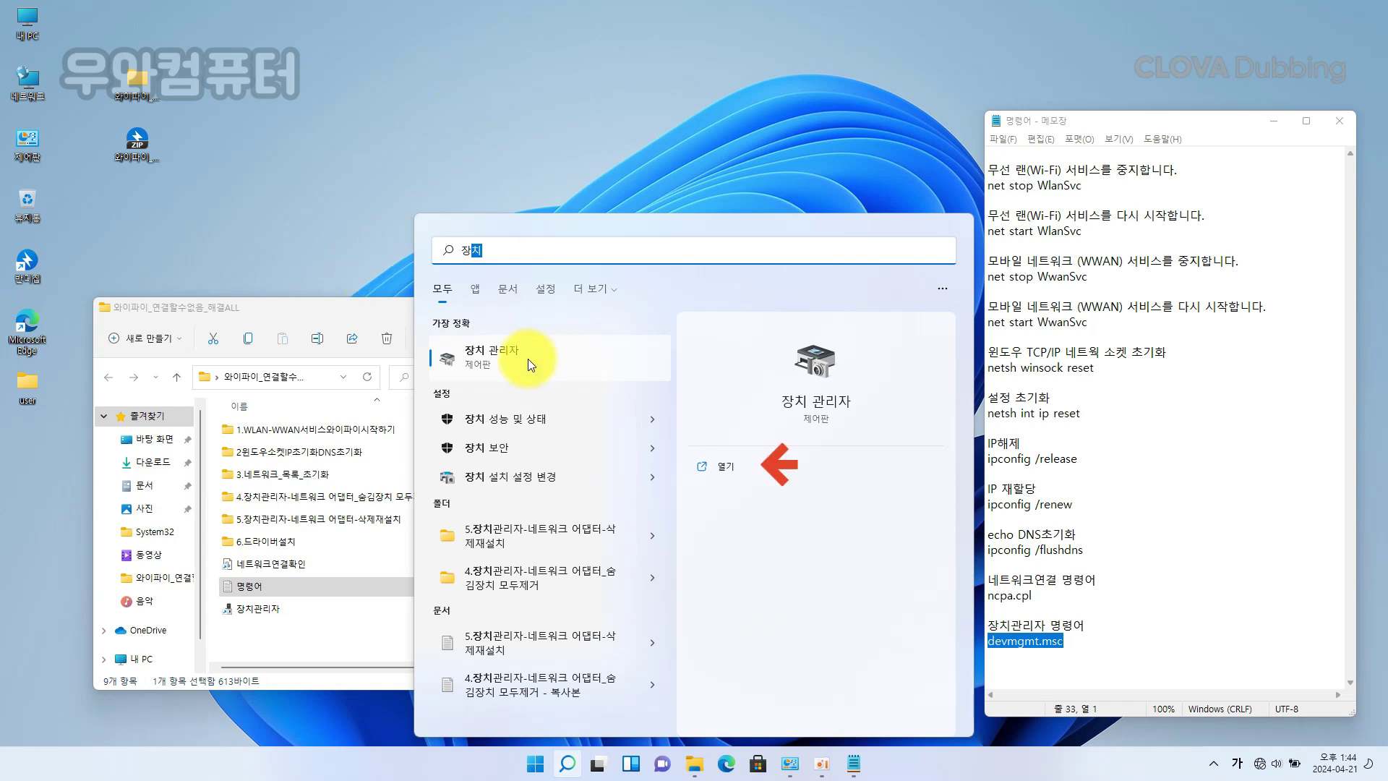
{"action": "left_click", "coordinate": [723, 467]}
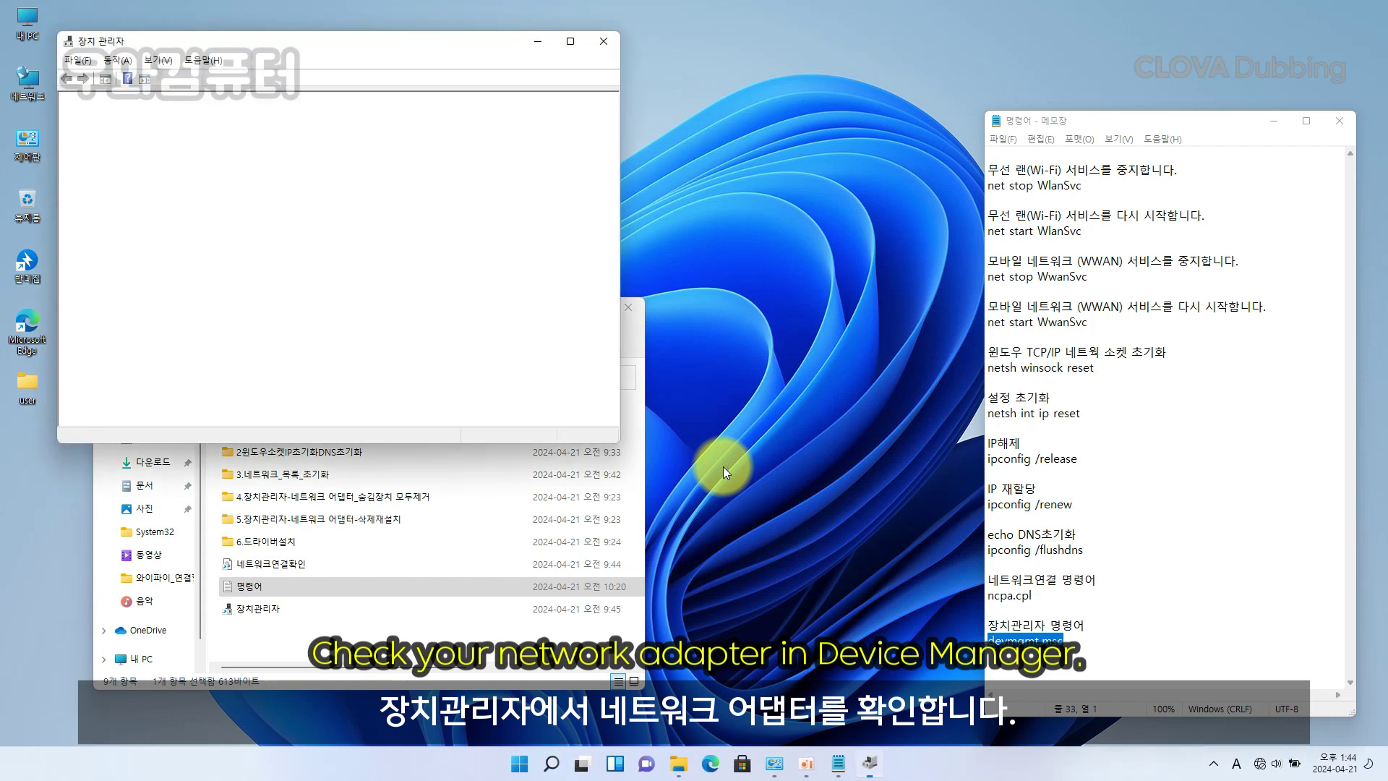
Step: Enable the Intel(R) Wi-Fi 6 AX201 160MHz #2 device under the network adapters
{"action": "left_click_drag", "start_coordinate": [374, 41], "coordinate": [693, 212]}
{"action": "left_click", "coordinate": [628, 326]}
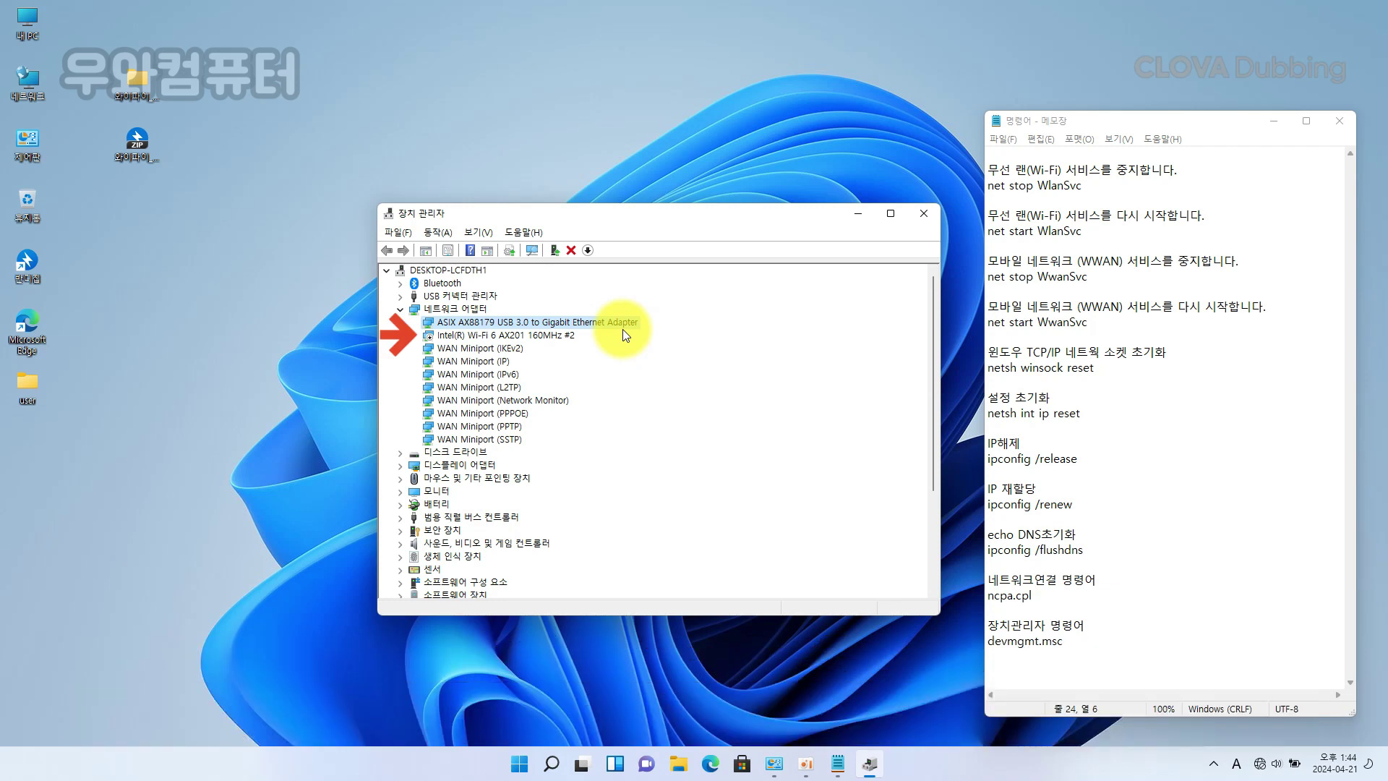
{"action": "left_click", "coordinate": [533, 339]}
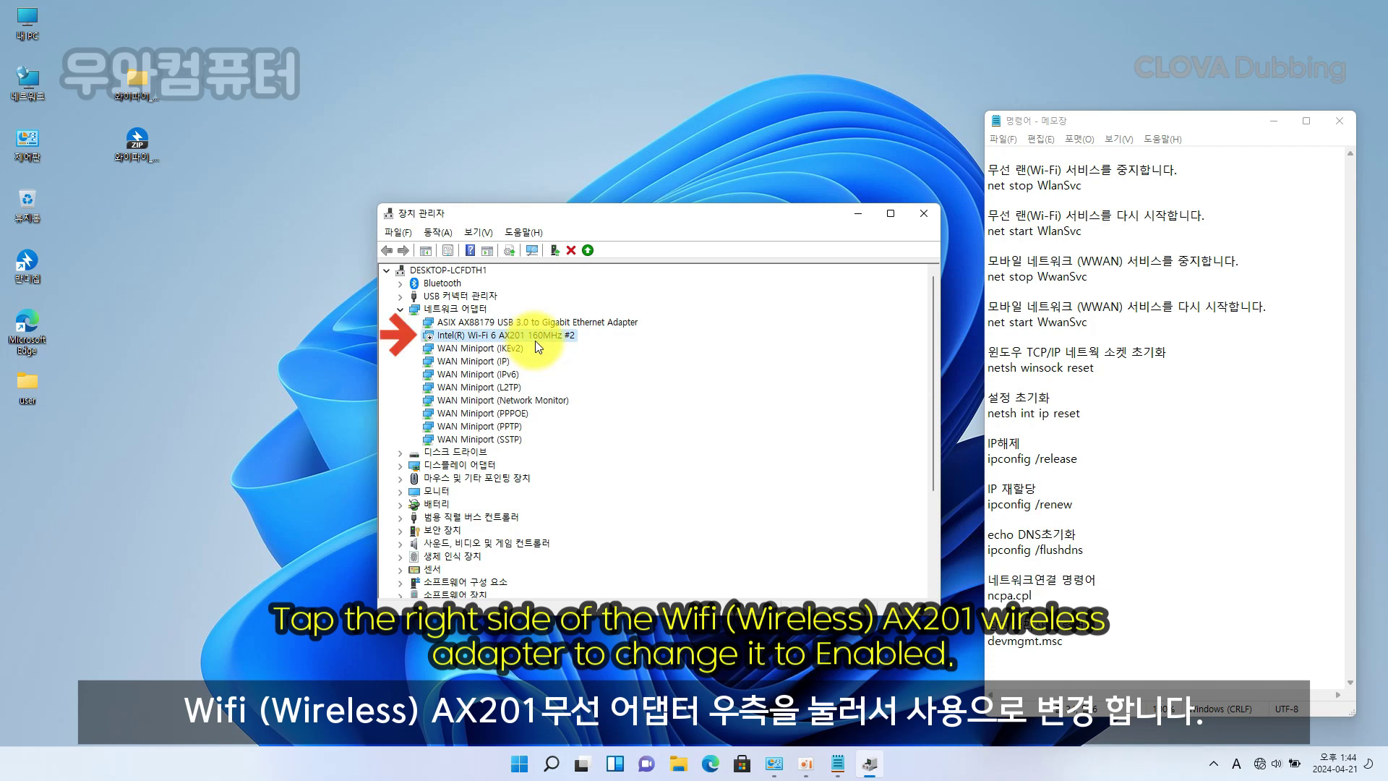
{"action": "right_click", "coordinate": [522, 336]}
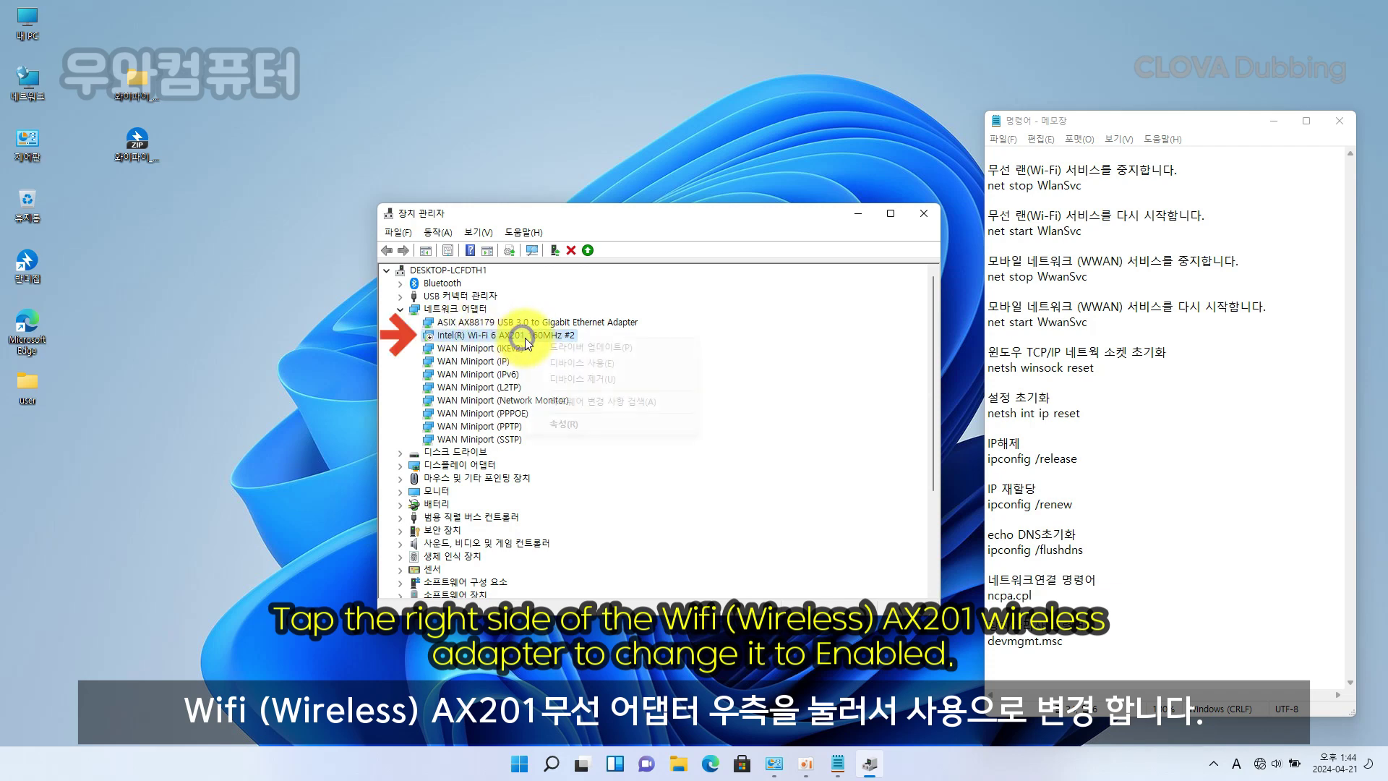
{"action": "left_click", "coordinate": [667, 365]}
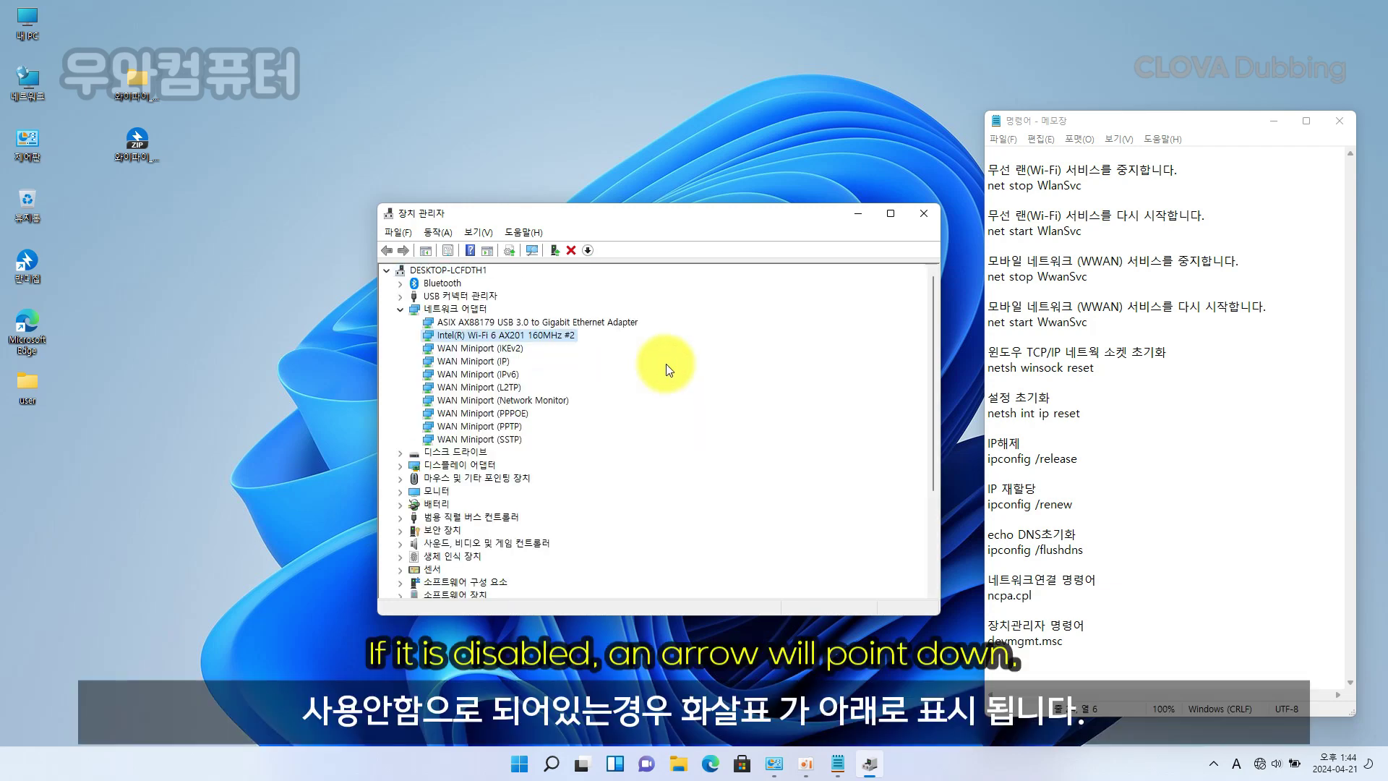
Step: Disable the Intel(R) Wi-Fi 6 AX201 160MHz #2 adapter and accept the warning
{"action": "right_click", "coordinate": [549, 338]}
{"action": "left_click", "coordinate": [593, 359]}
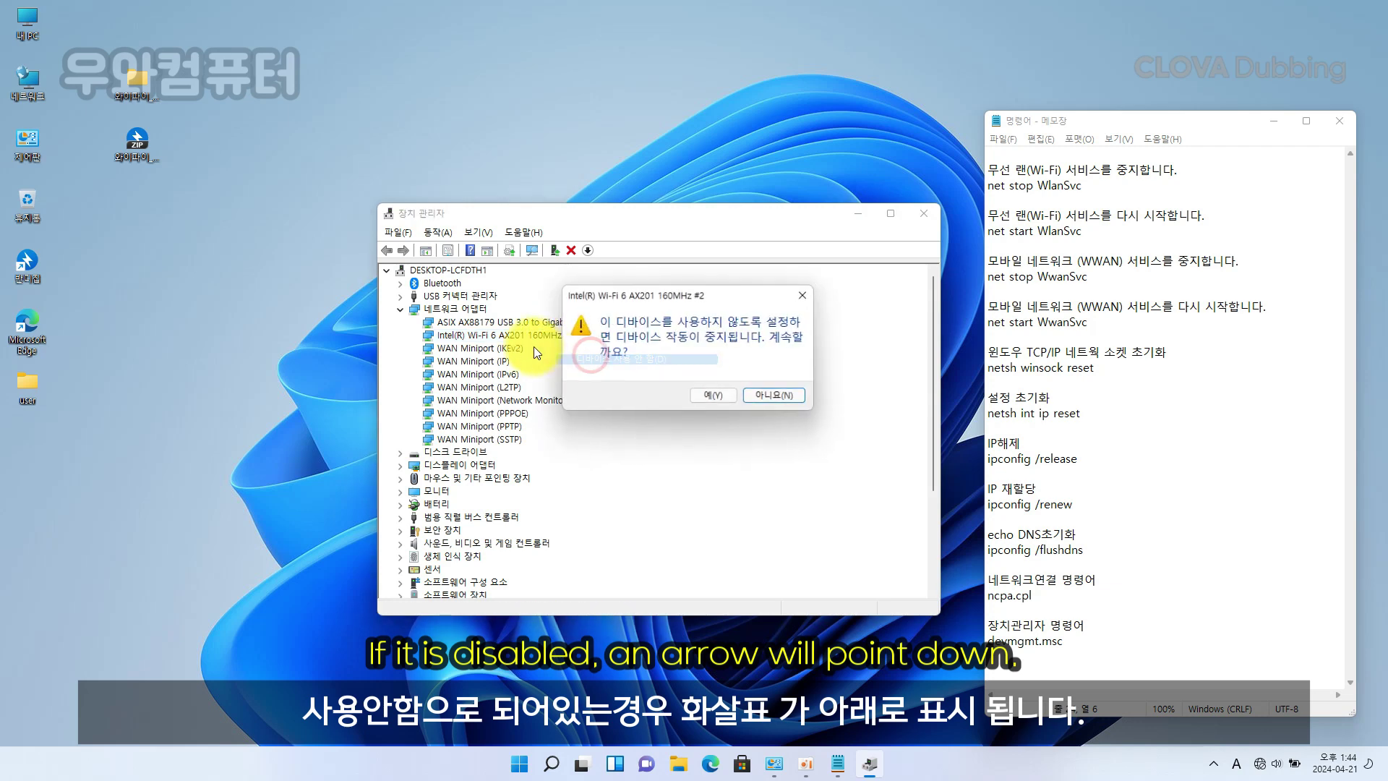
{"action": "left_click", "coordinate": [711, 395]}
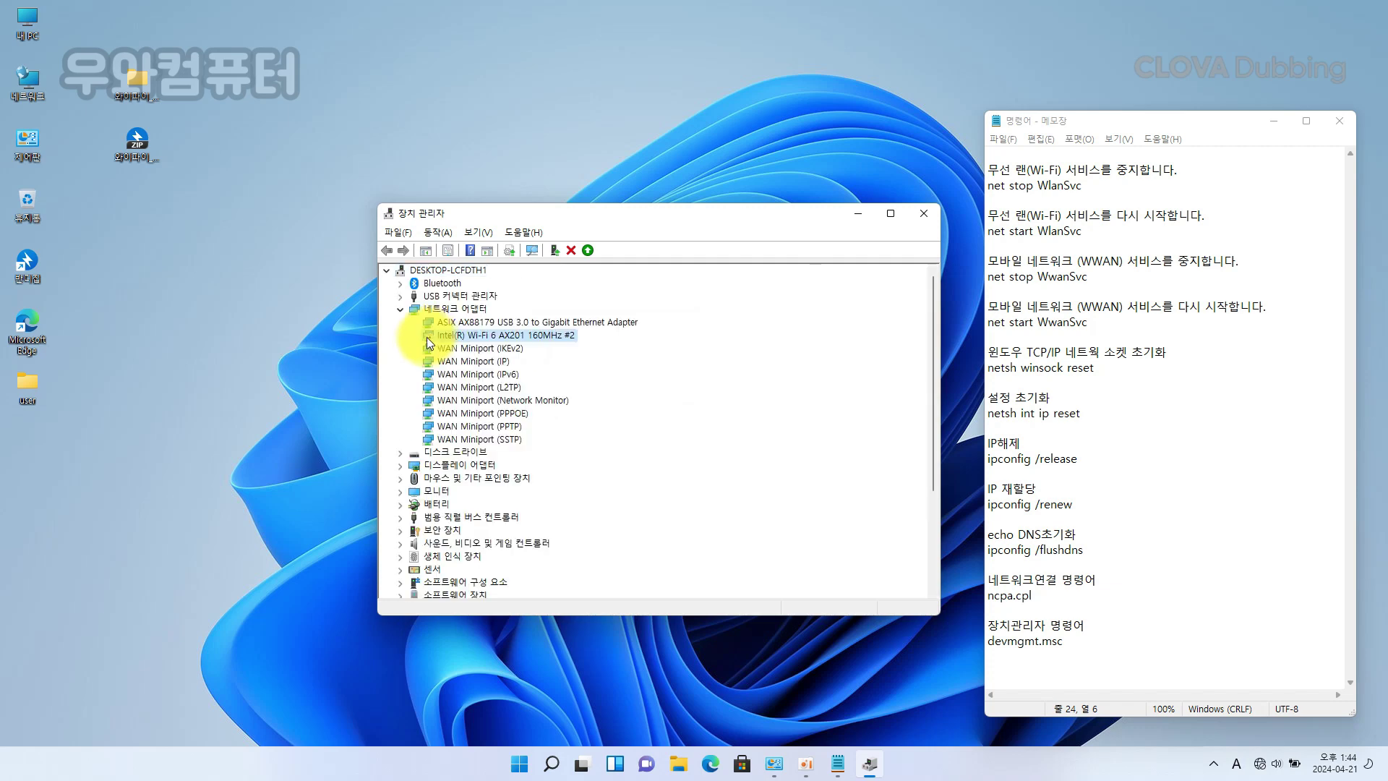
Step: Enable the Intel(R) Wi-Fi 6 AX201 160MHz #2 adapter again and check the quick settings for the Wi-Fi tile
{"action": "right_click", "coordinate": [555, 335]}
{"action": "left_click", "coordinate": [589, 360]}
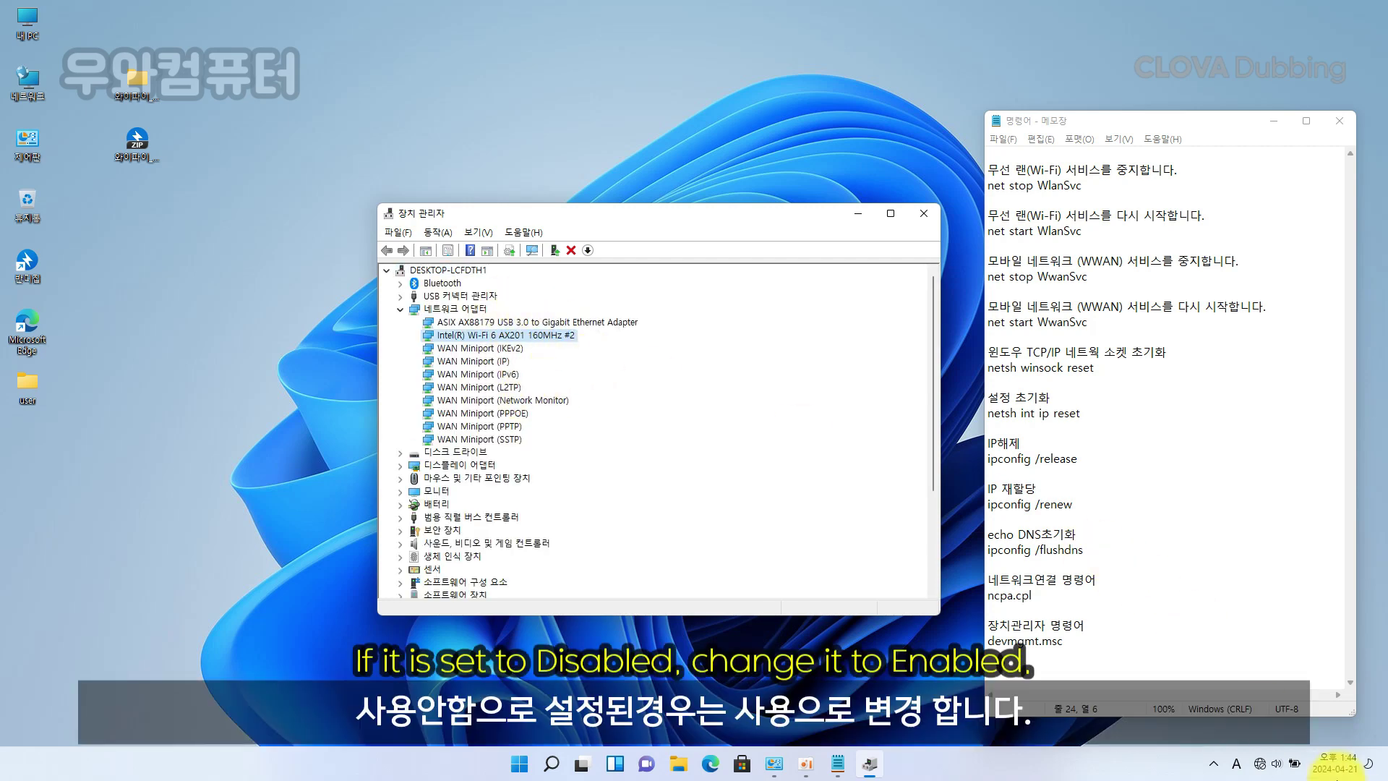
{"action": "left_click", "coordinate": [1259, 766]}
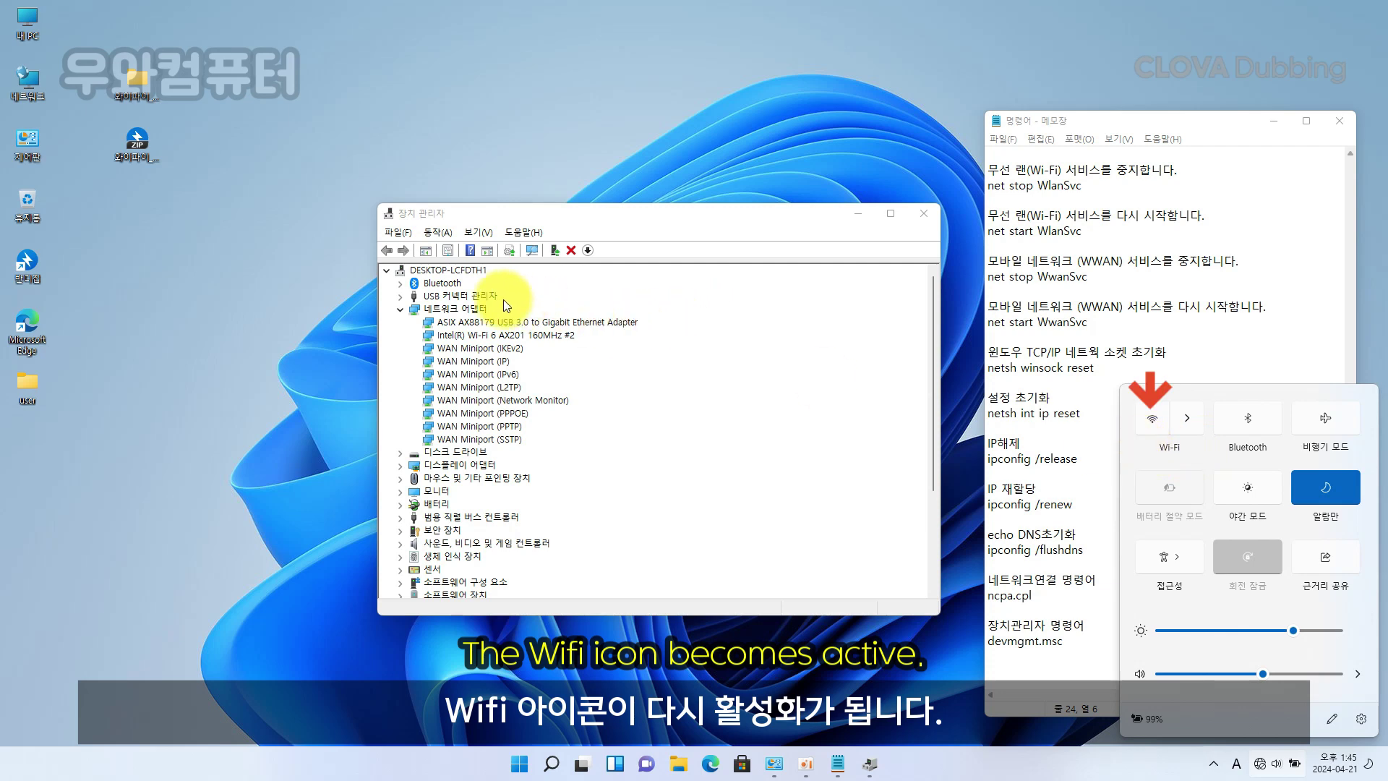
{"action": "left_click", "coordinate": [537, 210]}
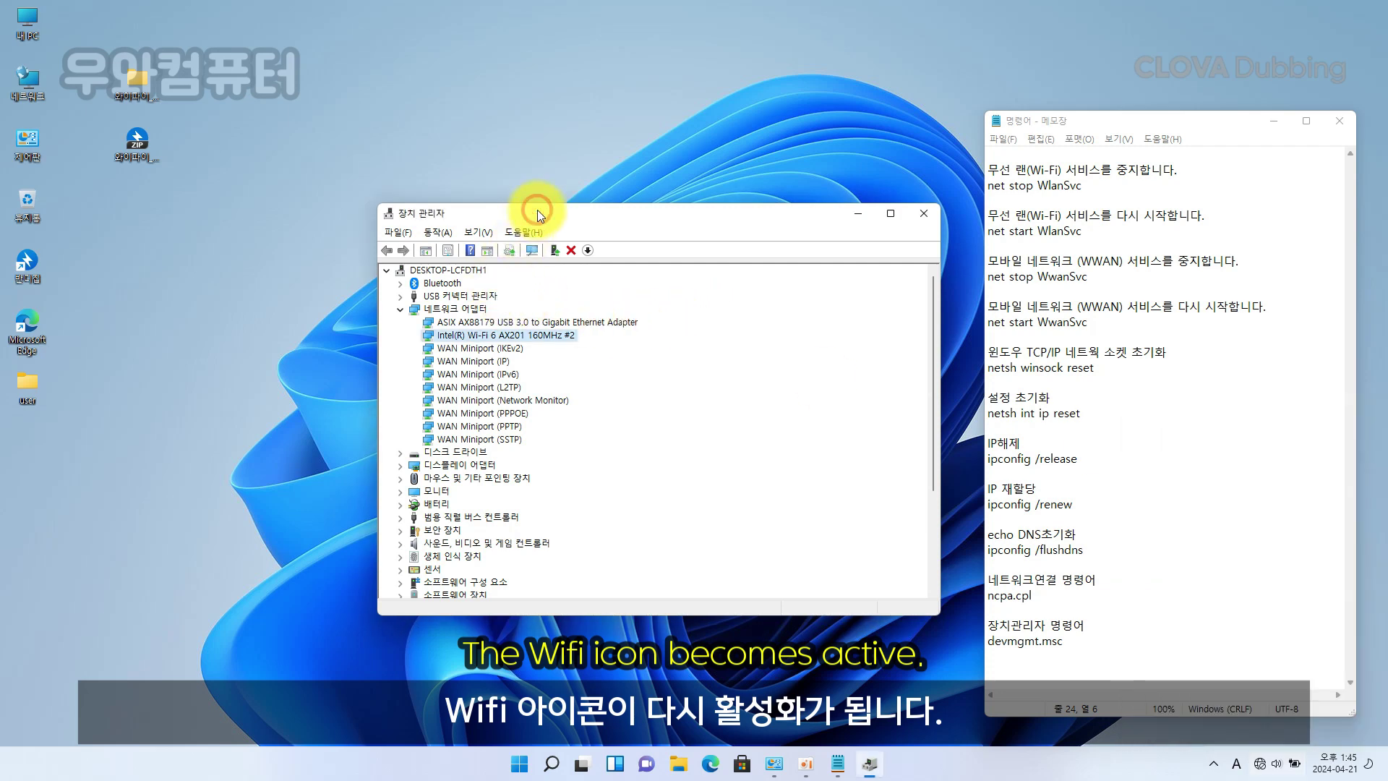
Step: Show hidden devices in Device Manager and enlarge its window to display more of the device list
{"action": "left_click", "coordinate": [474, 231]}
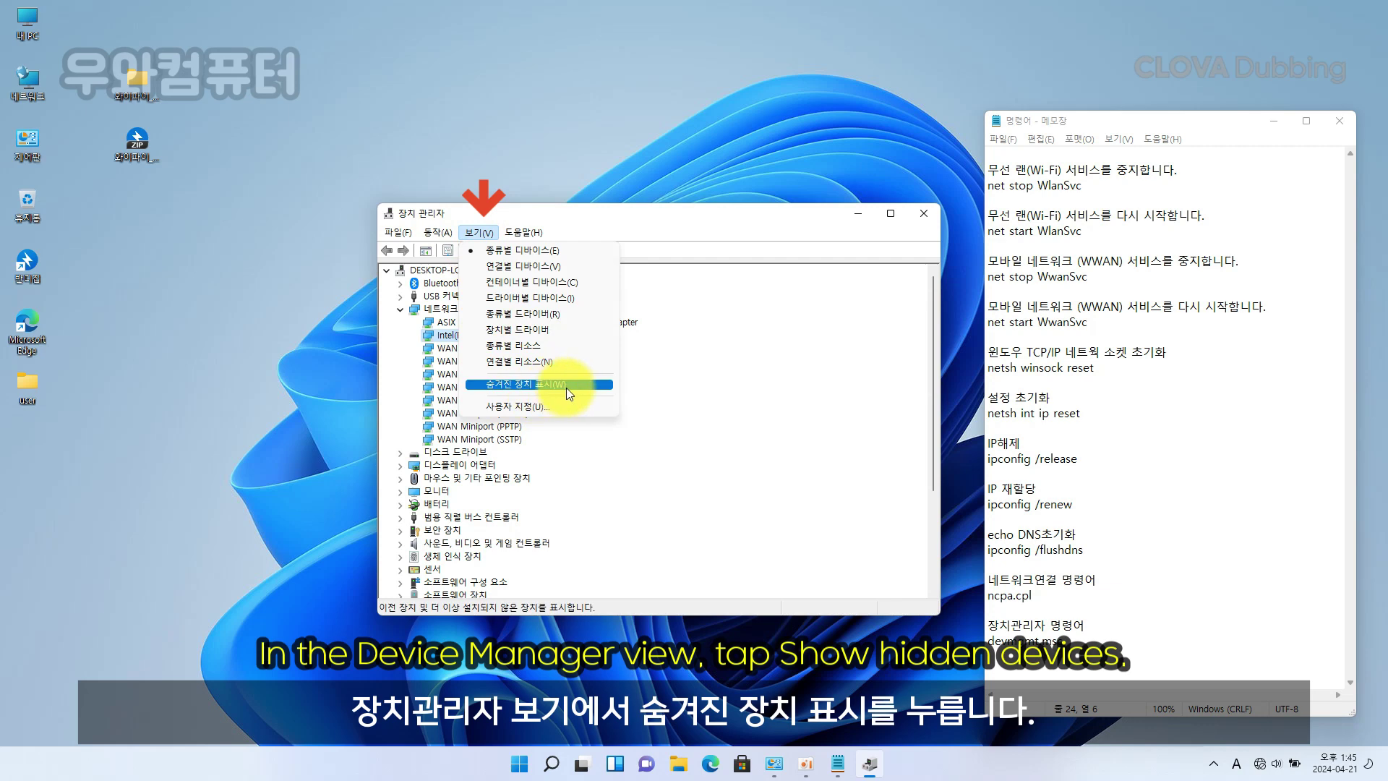
{"action": "left_click", "coordinate": [587, 385]}
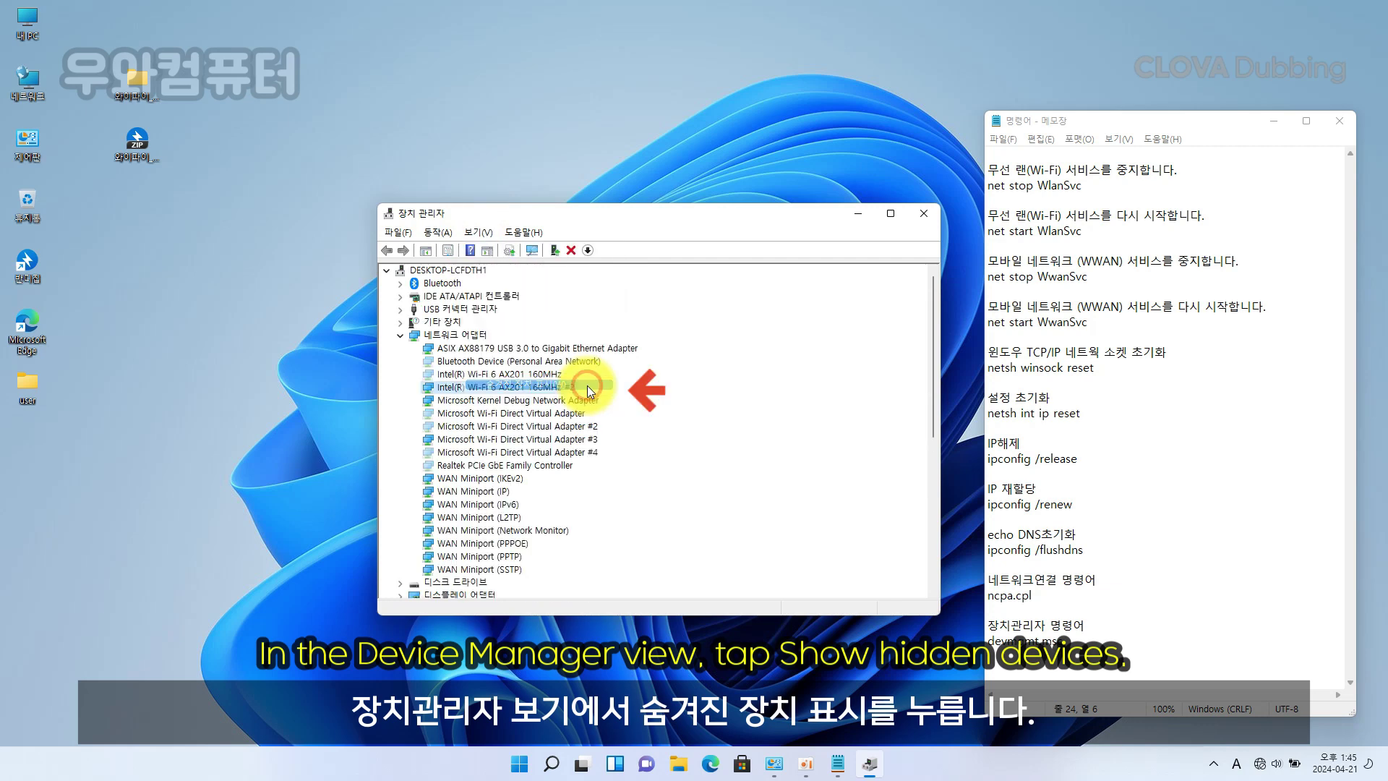
{"action": "left_click_drag", "start_coordinate": [652, 209], "coordinate": [667, 168]}
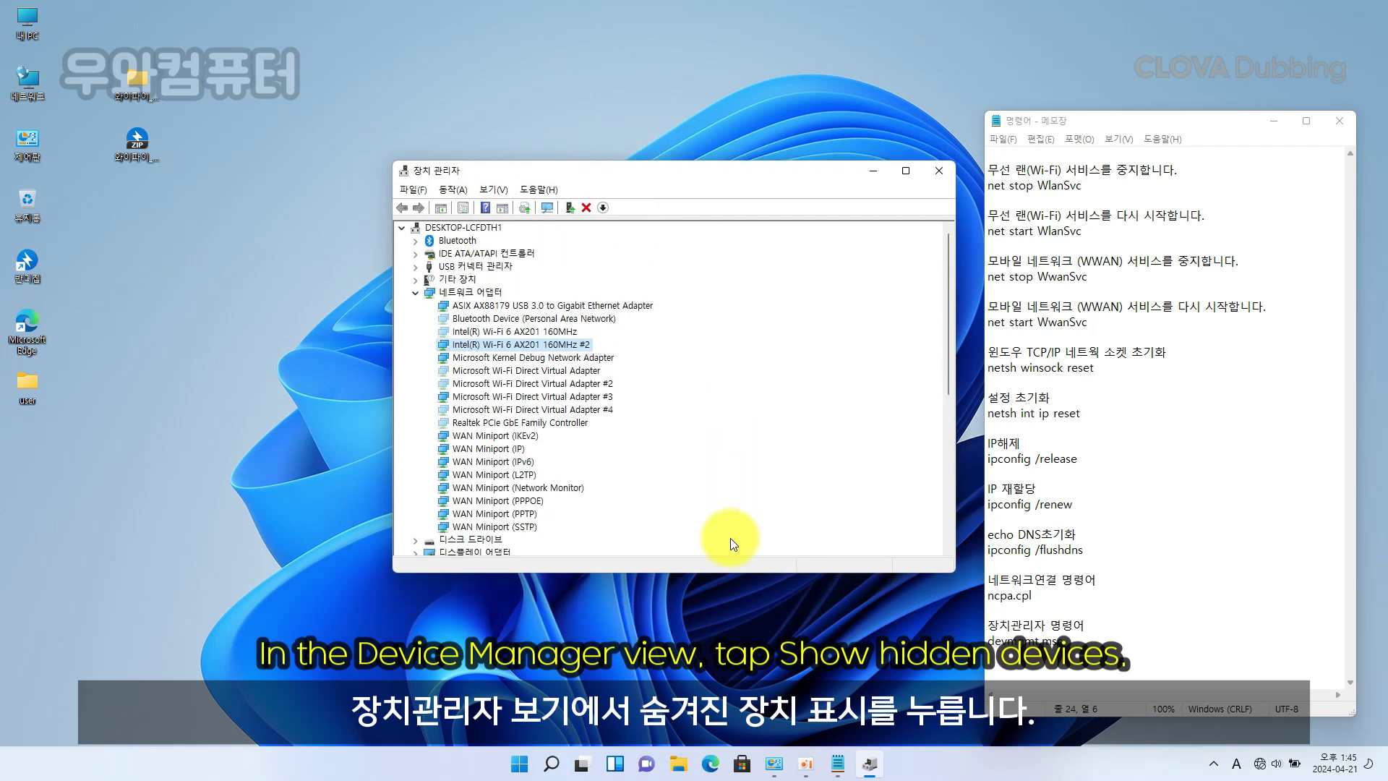
{"action": "left_click_drag", "start_coordinate": [732, 570], "coordinate": [737, 718]}
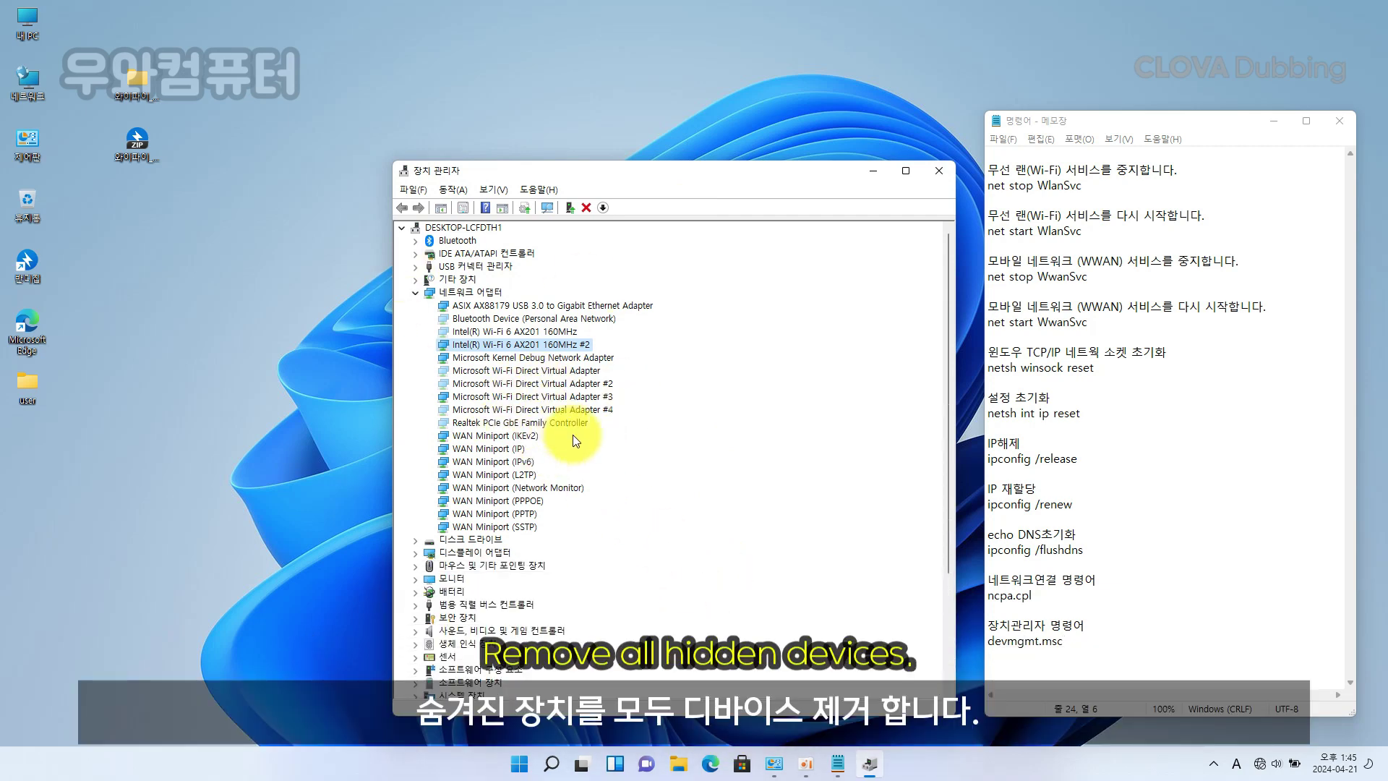
Step: Uninstall the hidden Bluetooth Device (Personal Area Network) and the hidden Intel(R) Wi-Fi 6 AX201 160MHz adapter
{"action": "right_click", "coordinate": [500, 319]}
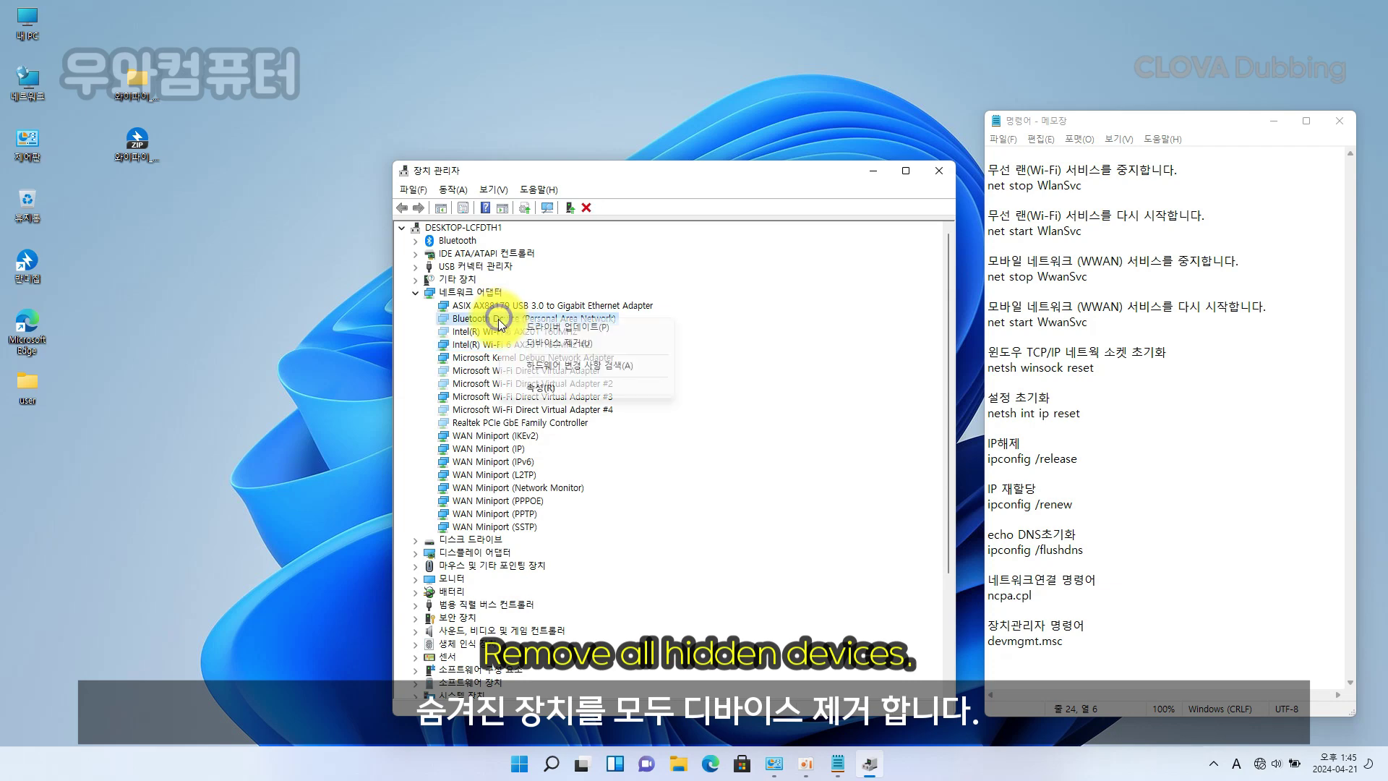
{"action": "left_click", "coordinate": [549, 346]}
{"action": "left_click", "coordinate": [751, 441]}
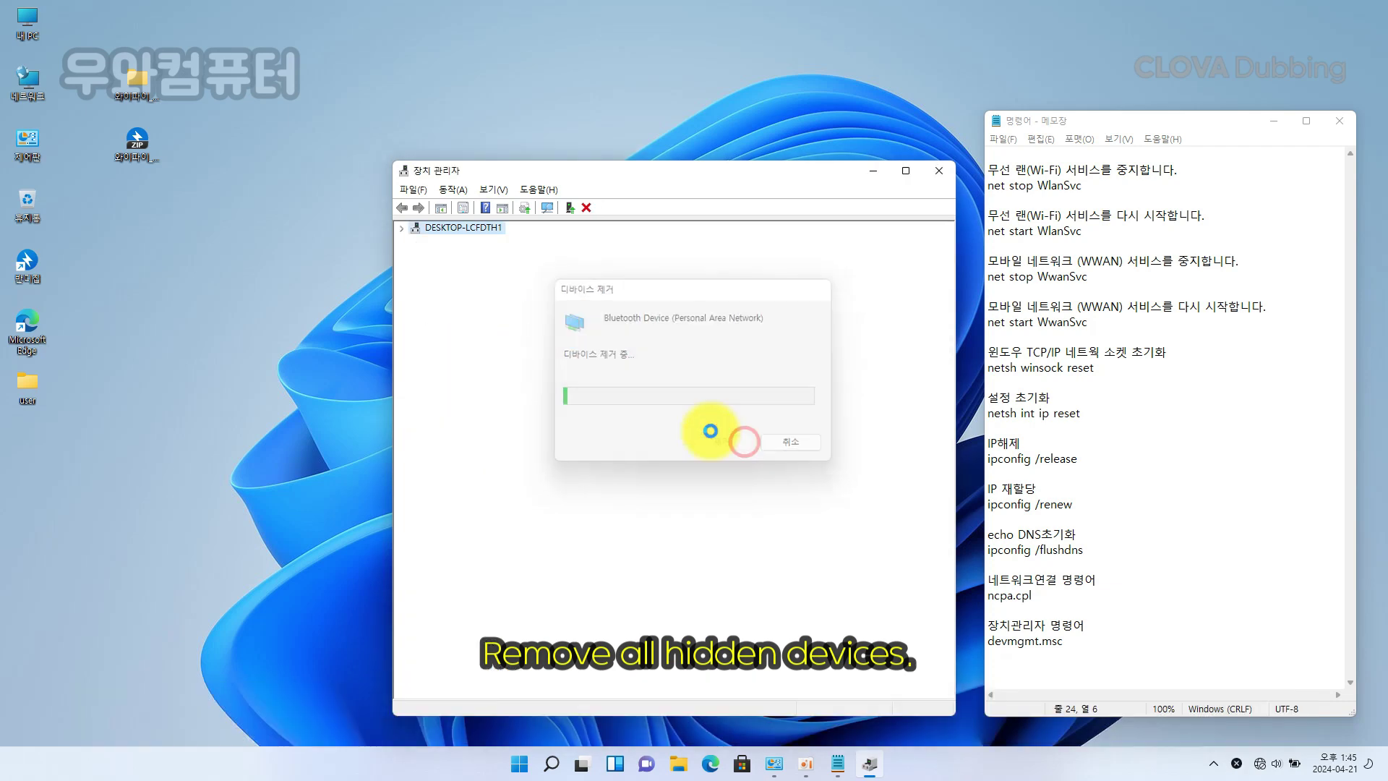
{"action": "right_click", "coordinate": [504, 320]}
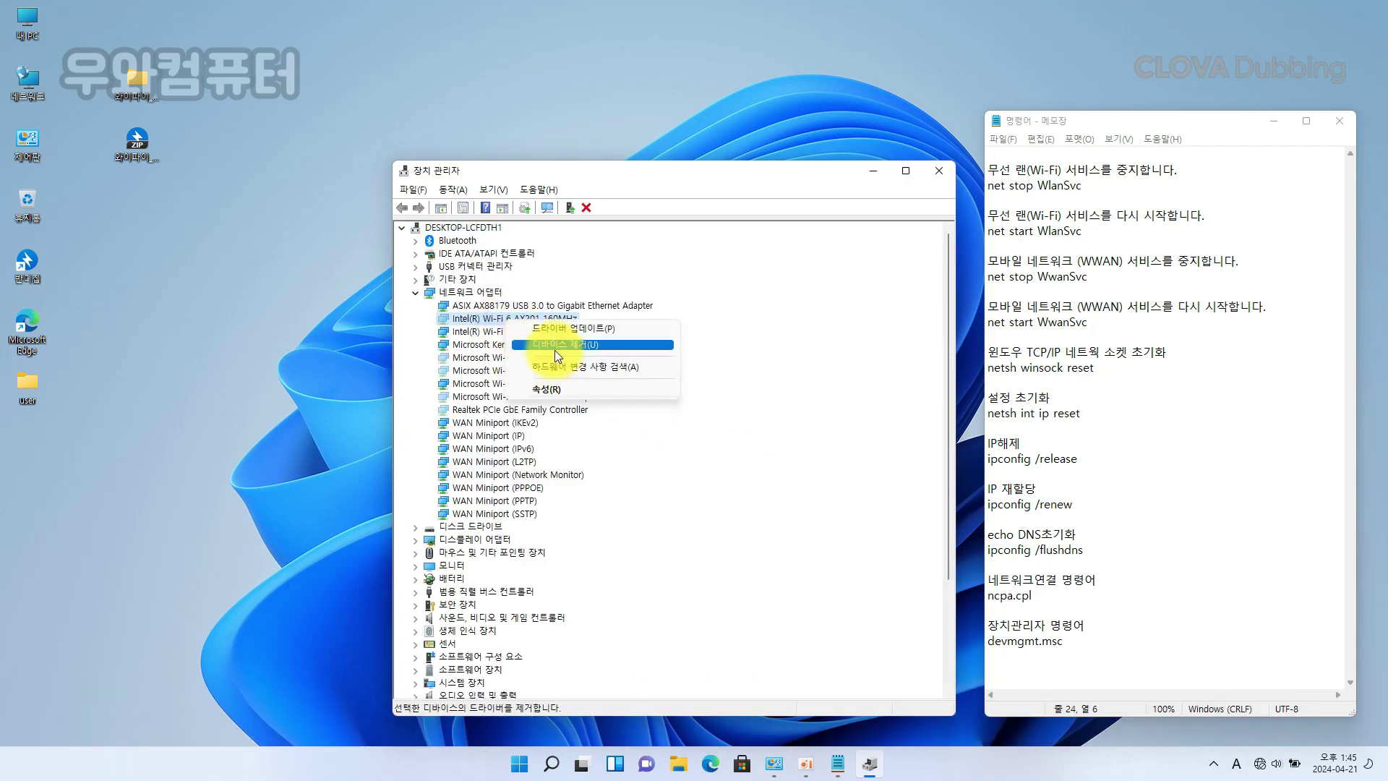
{"action": "left_click", "coordinate": [555, 351]}
{"action": "left_click", "coordinate": [721, 443]}
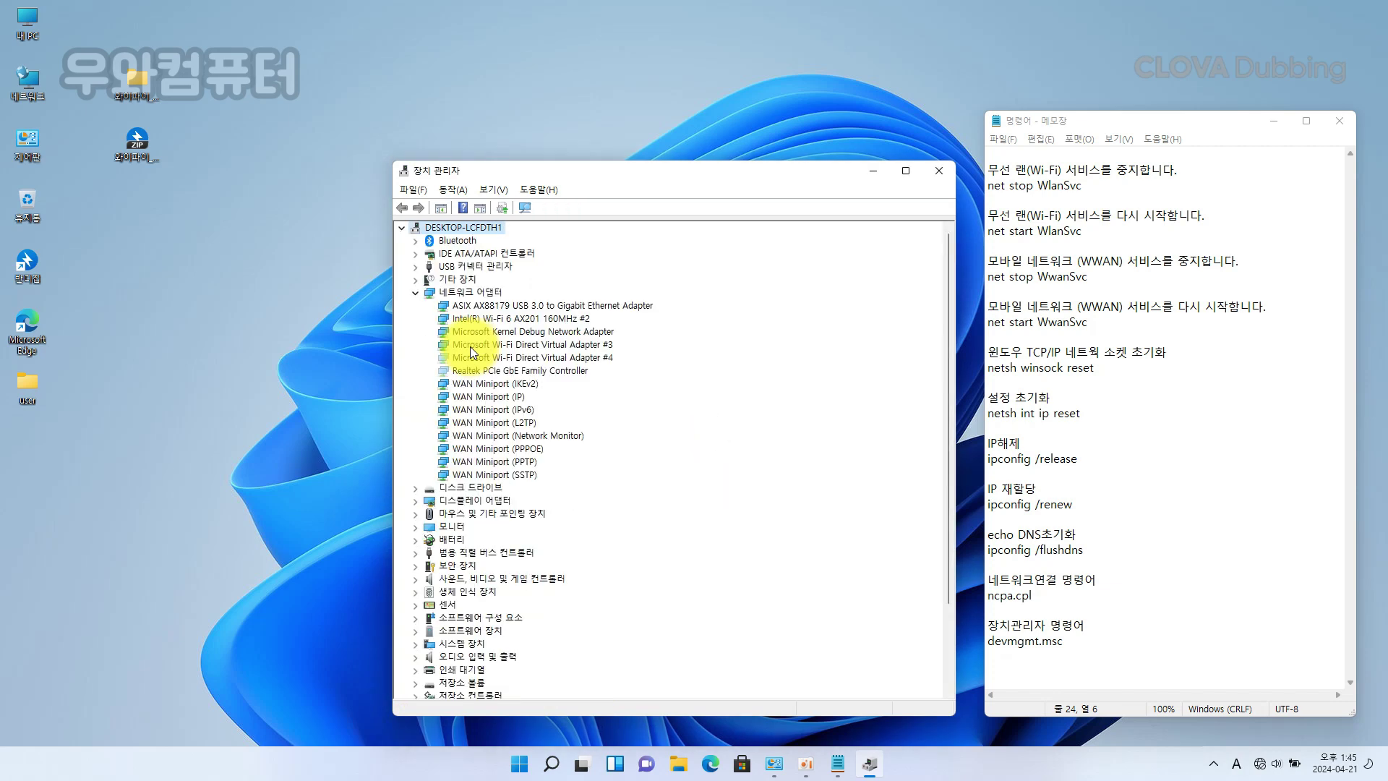
Step: Uninstall the hidden Microsoft Wi-Fi Direct Virtual Adapter #4 and the hidden Realtek PCIe GbE Family Controller
{"action": "right_click", "coordinate": [473, 356]}
{"action": "left_click", "coordinate": [537, 381]}
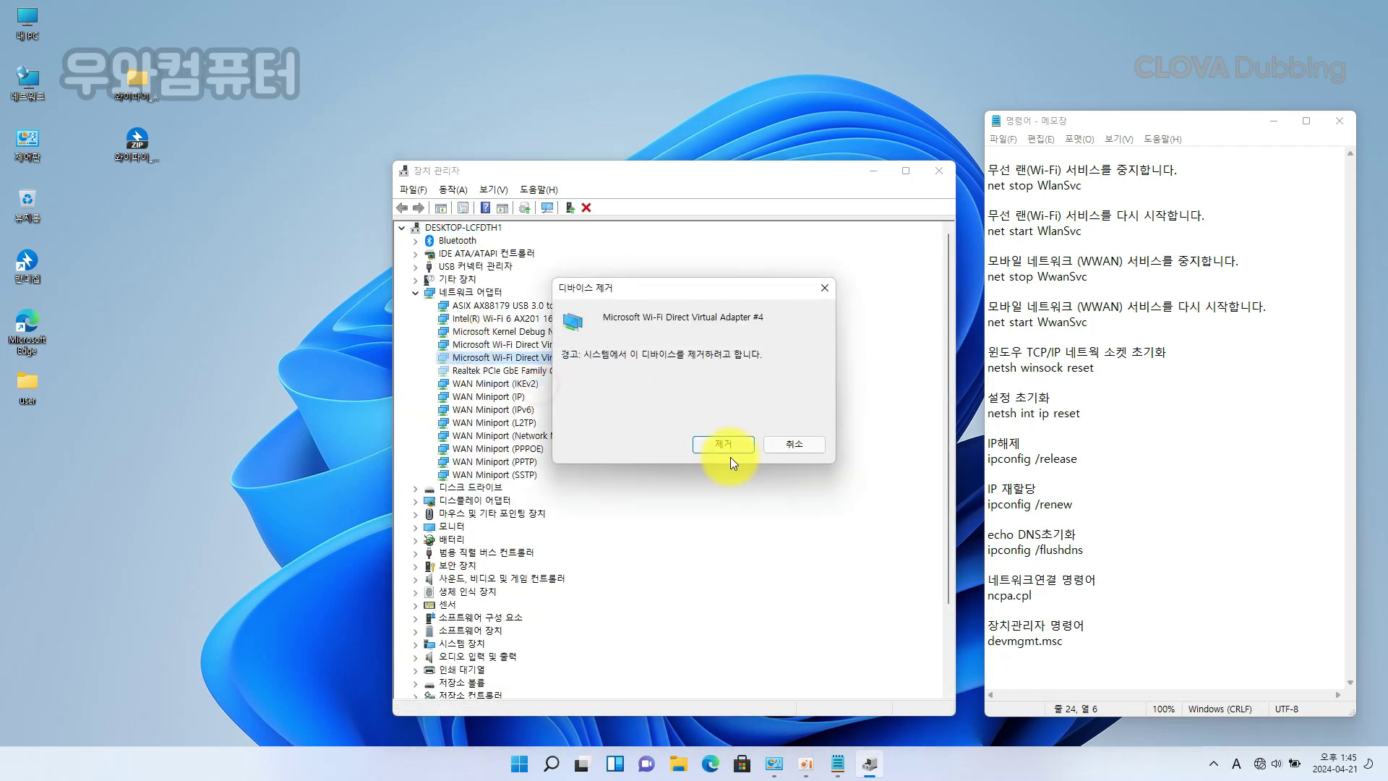
{"action": "left_click", "coordinate": [730, 455]}
{"action": "right_click", "coordinate": [497, 360]}
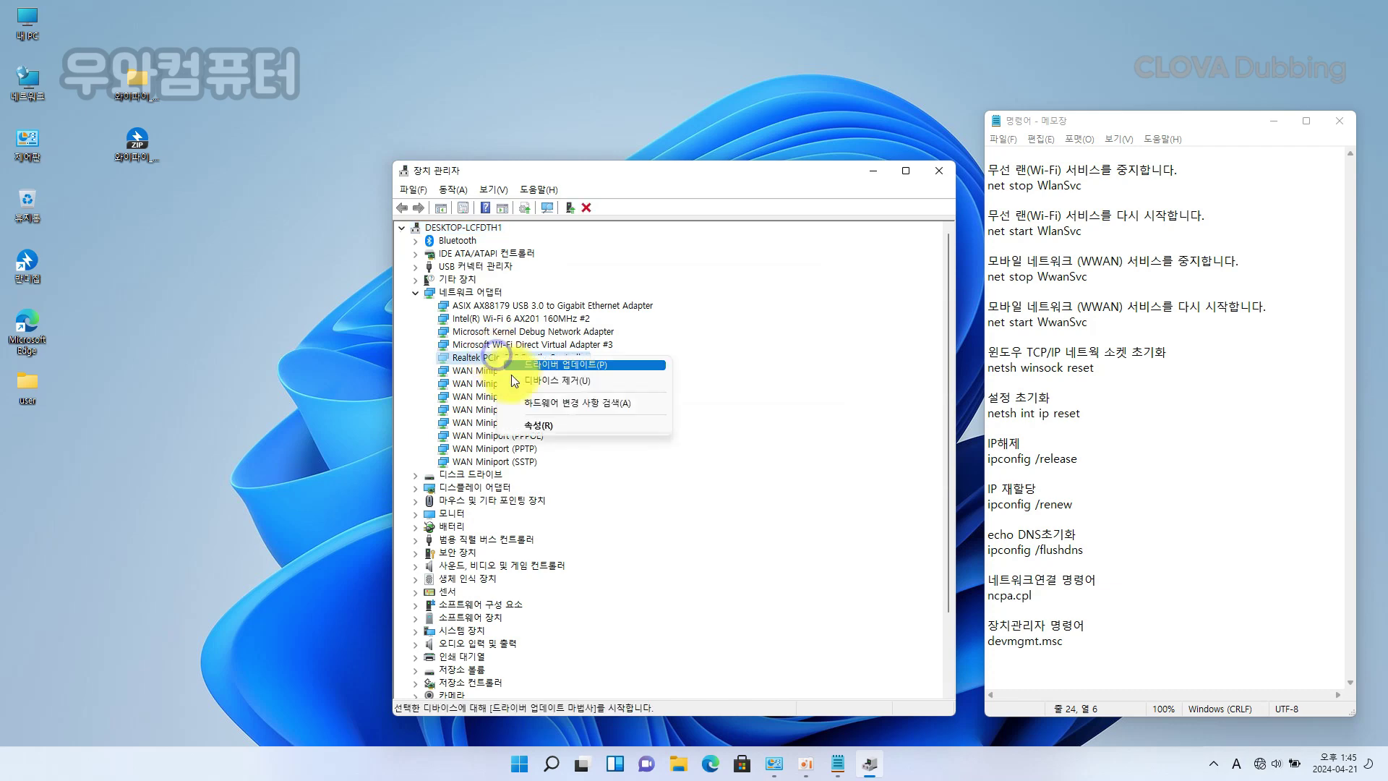
{"action": "left_click", "coordinate": [556, 388]}
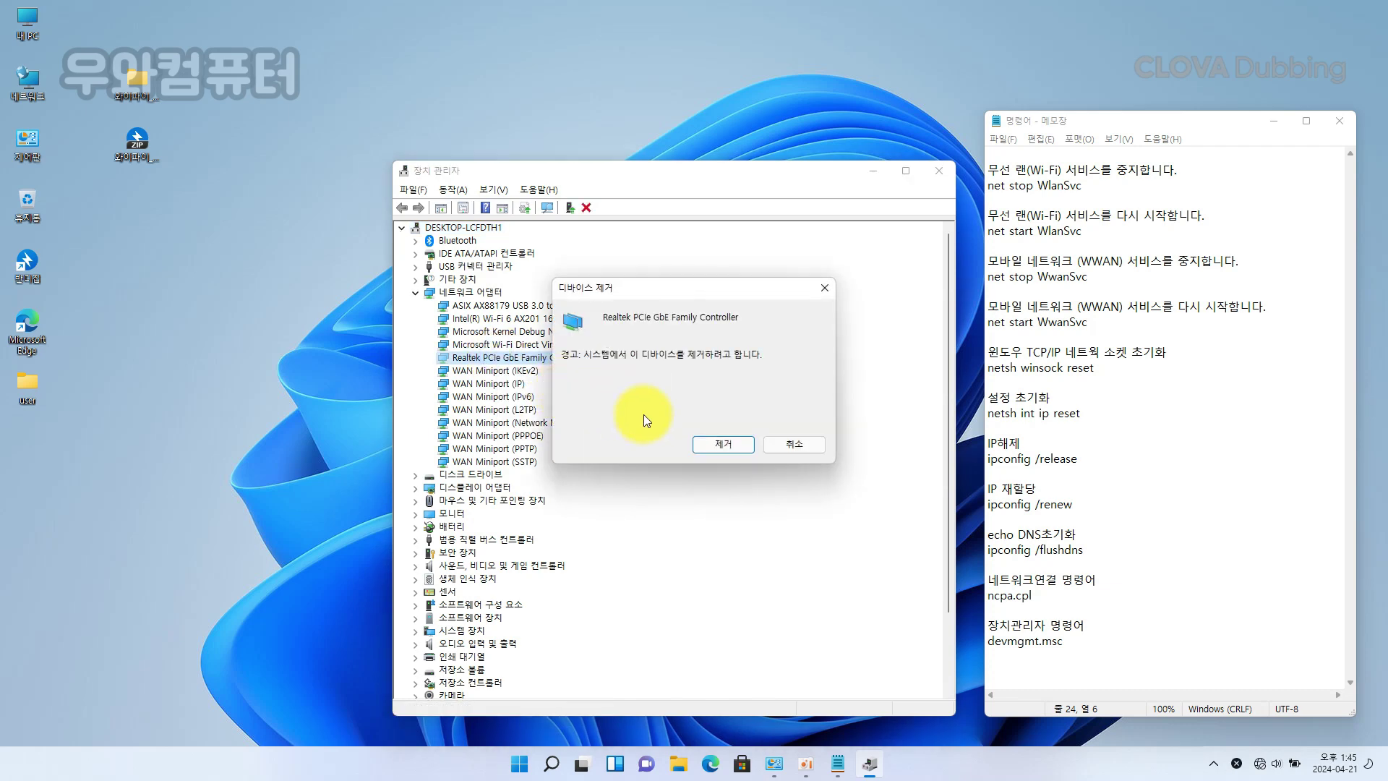
{"action": "left_click", "coordinate": [714, 443]}
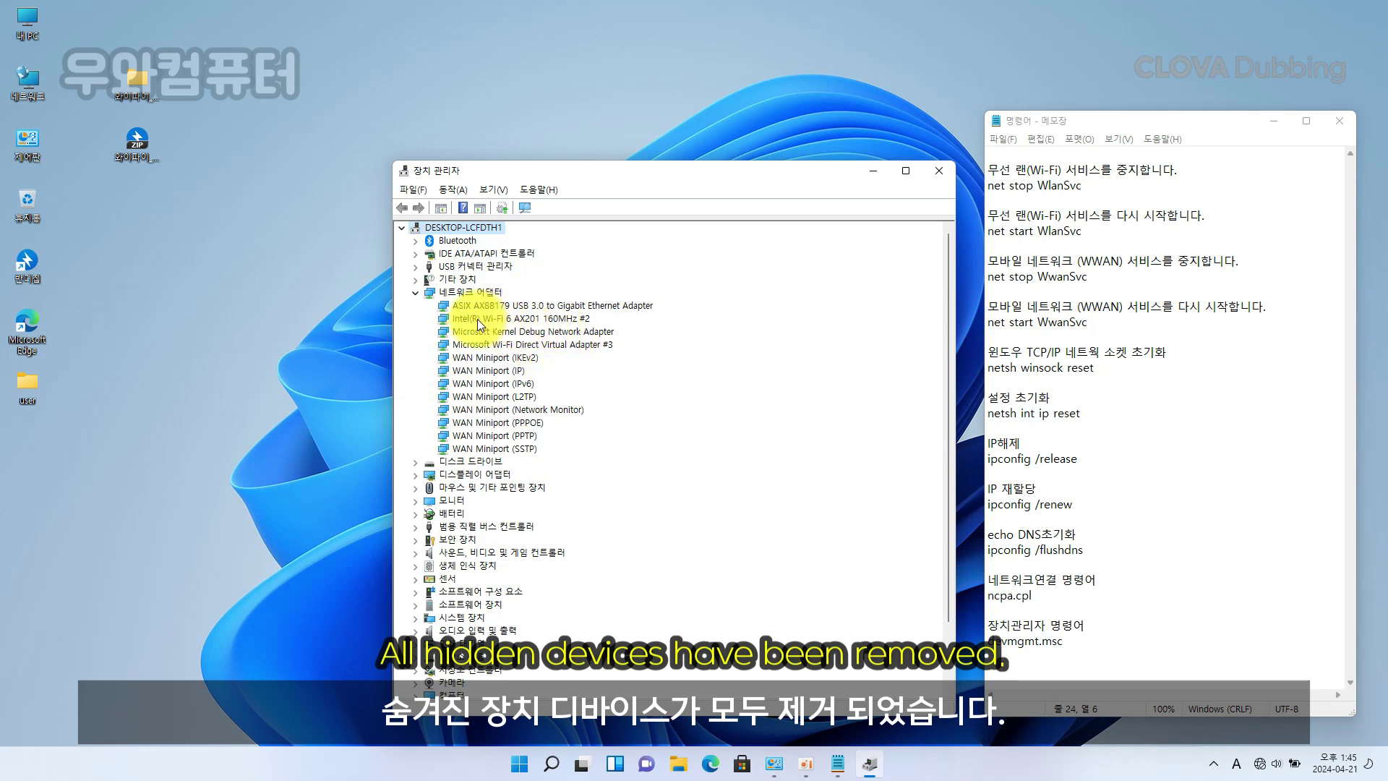
Step: Open the properties of the Intel(R) Wi-Fi 6 AX201 160MHz #2 adapter and display its advanced settings
{"action": "left_click", "coordinate": [551, 322]}
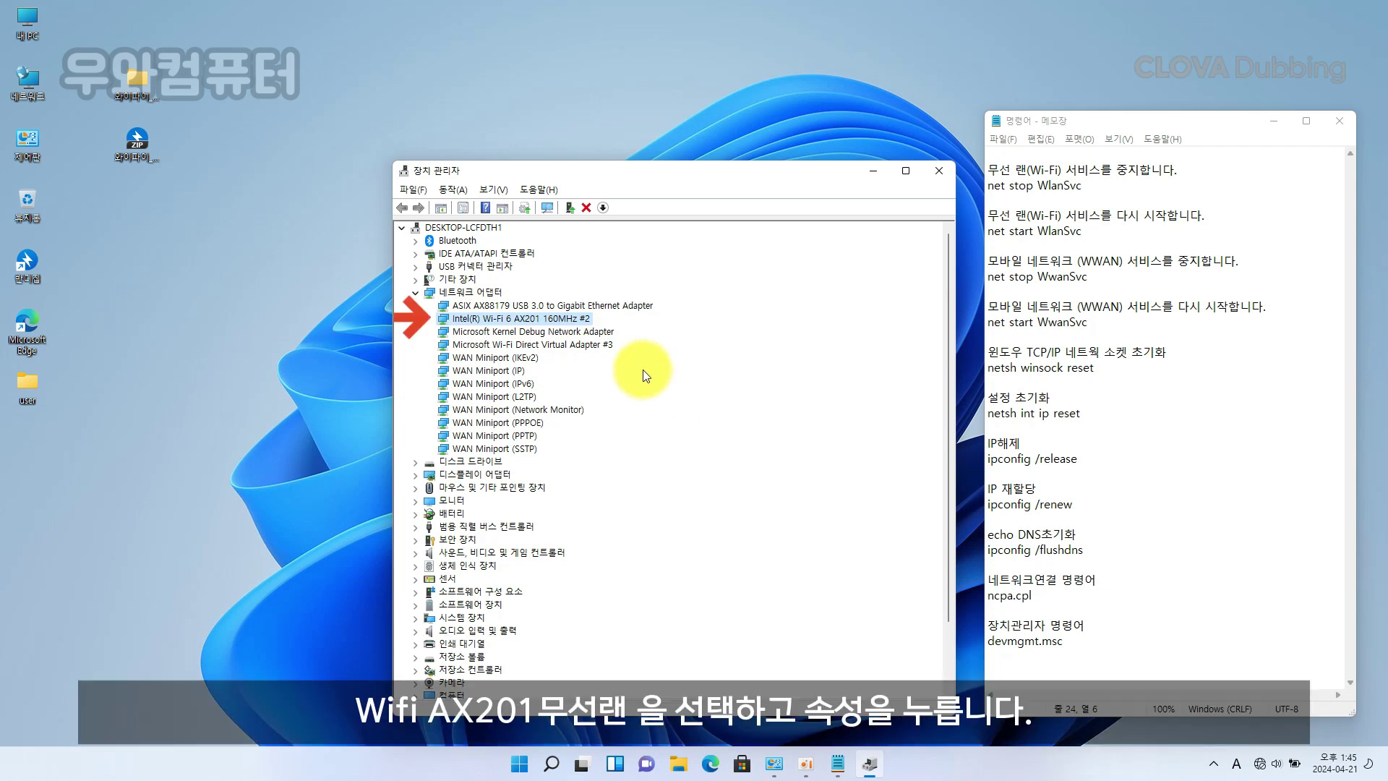
{"action": "right_click", "coordinate": [565, 321]}
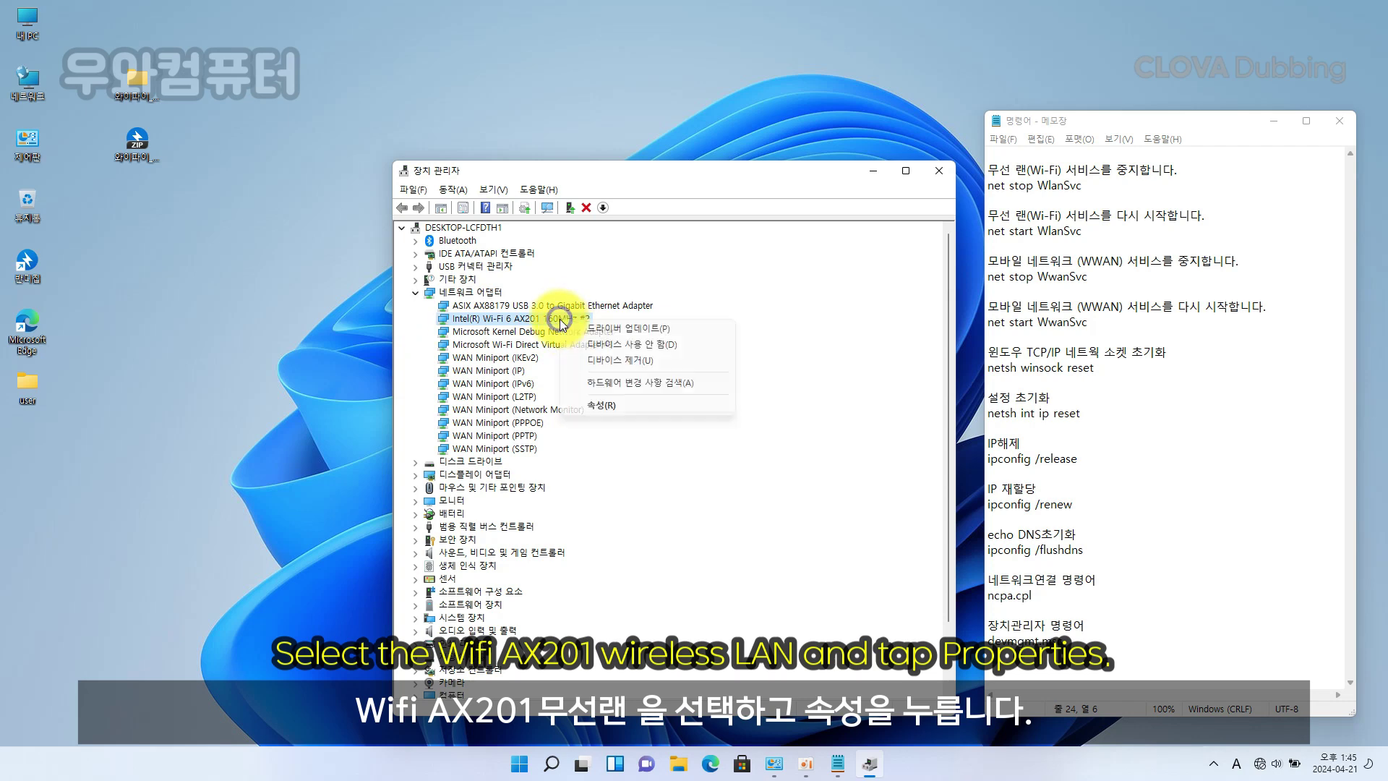
{"action": "left_click", "coordinate": [620, 406]}
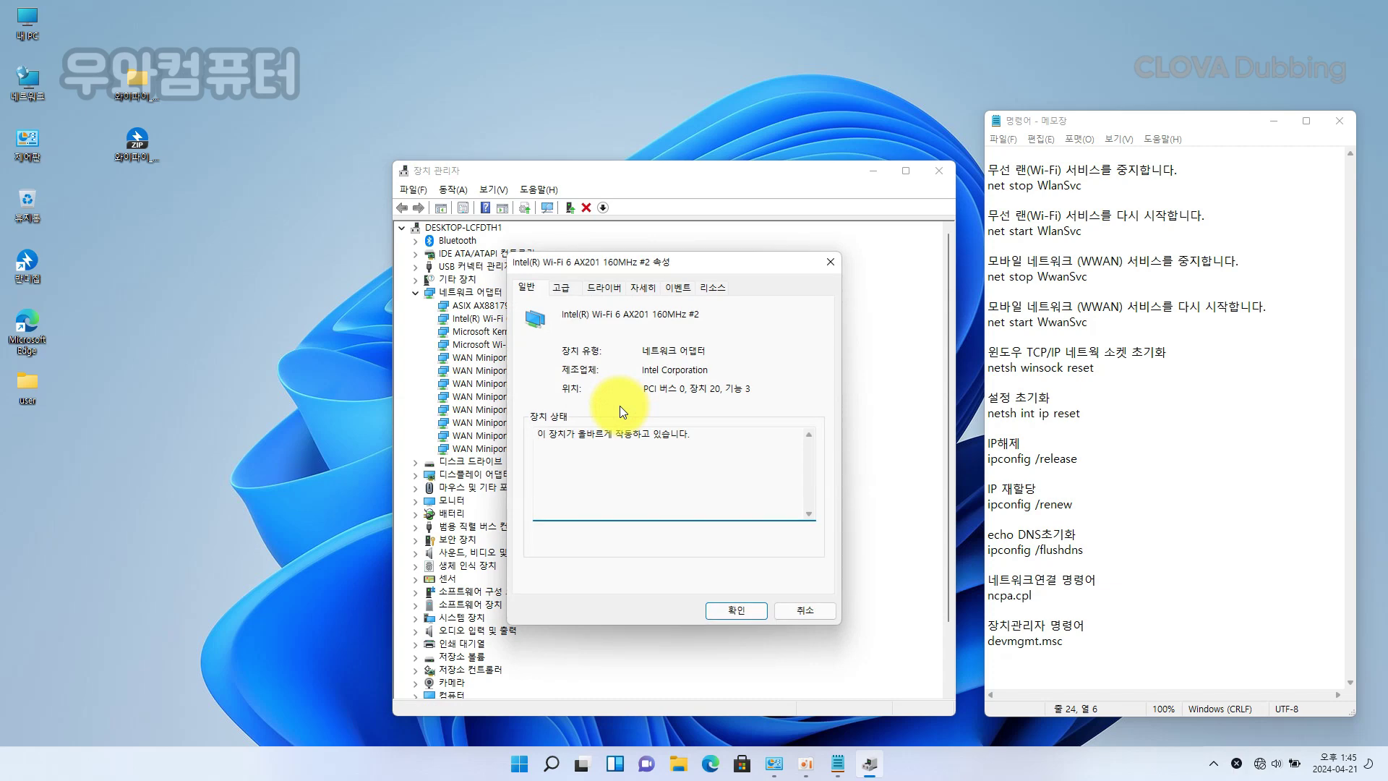
{"action": "left_click", "coordinate": [567, 287]}
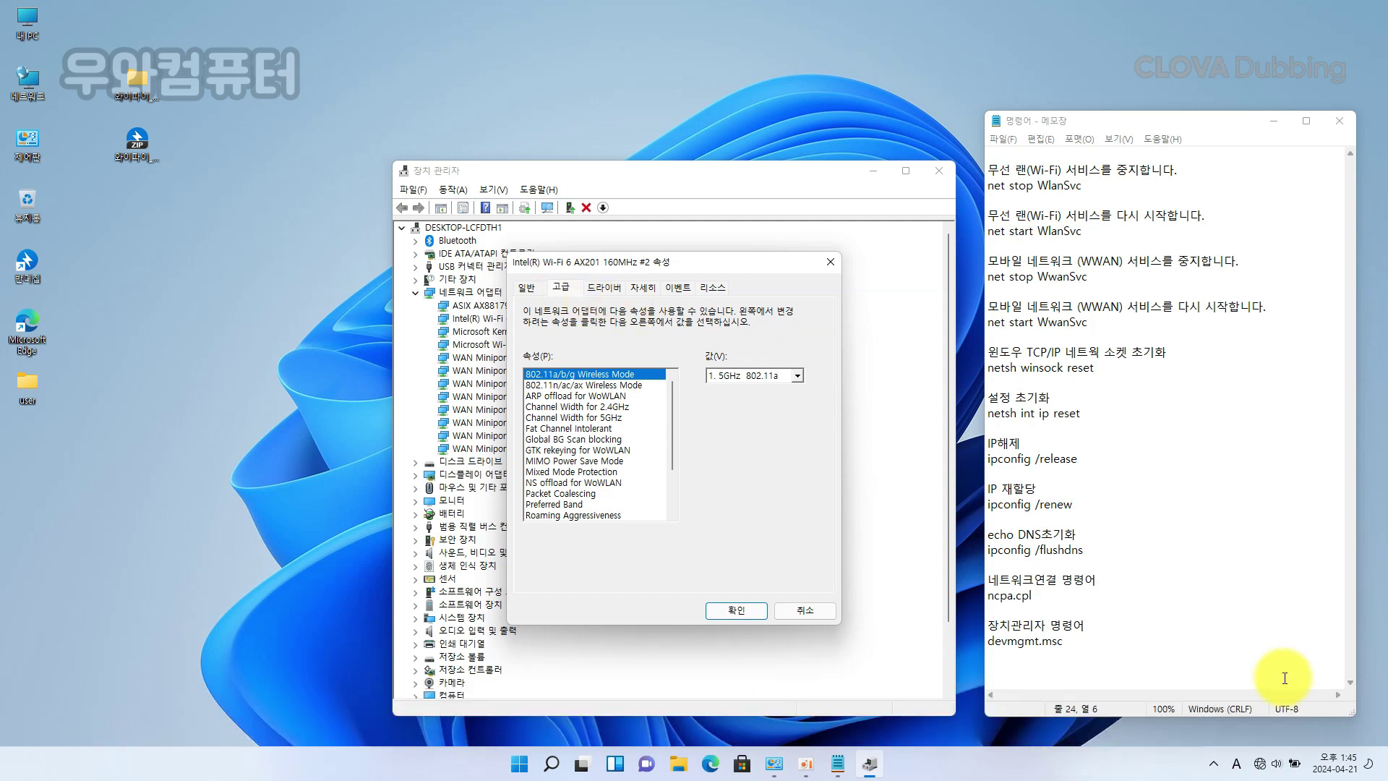
Step: Open the Wi-Fi network list from the quick settings and turn Wi-Fi on
{"action": "left_click", "coordinate": [1261, 764]}
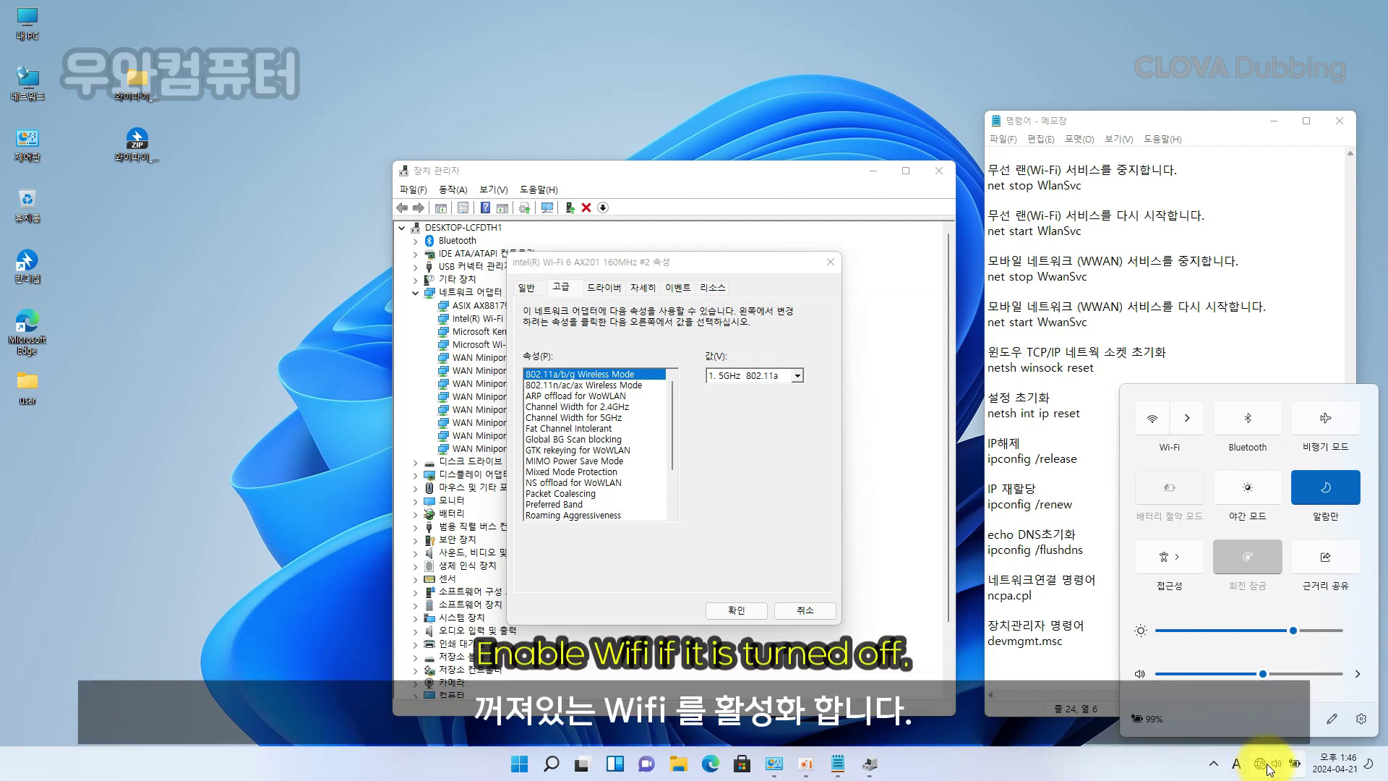
{"action": "left_click", "coordinate": [1187, 418]}
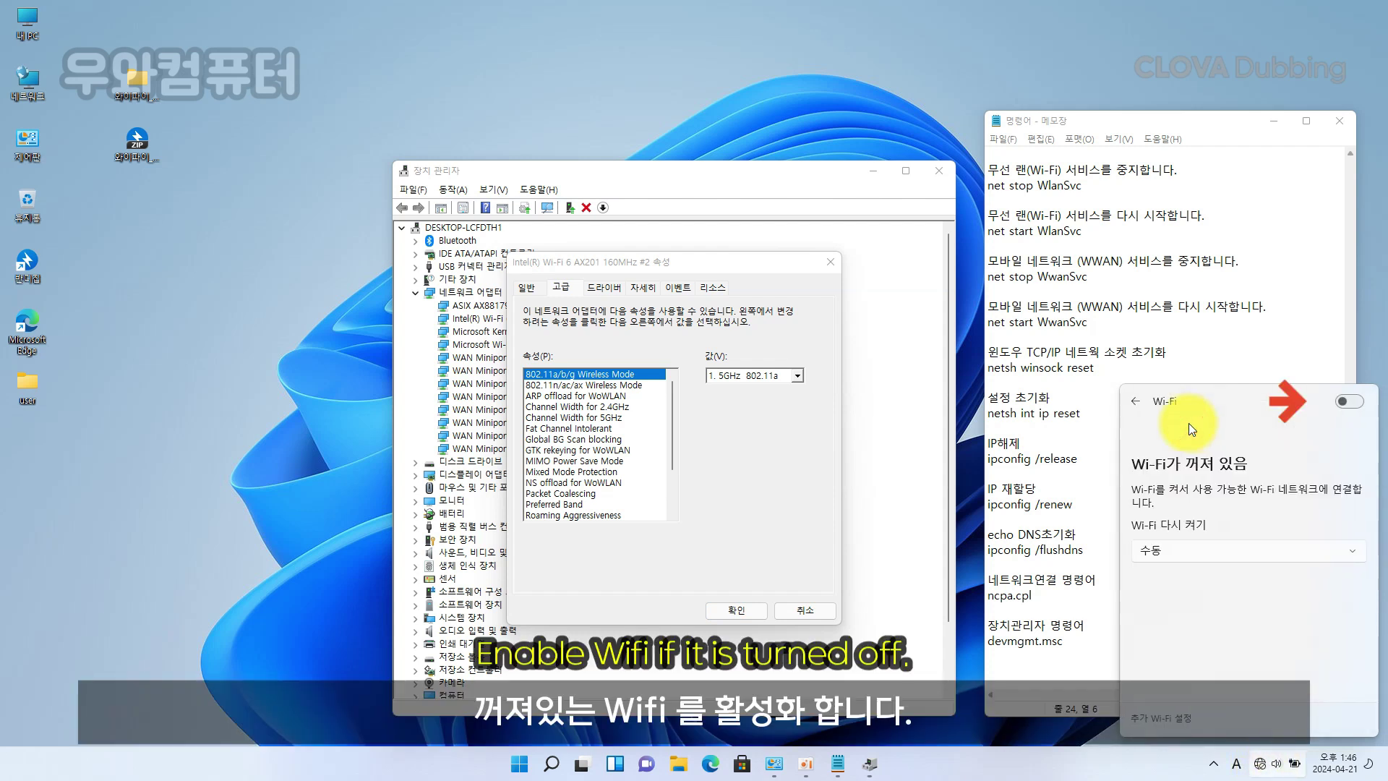
{"action": "left_click", "coordinate": [1349, 402]}
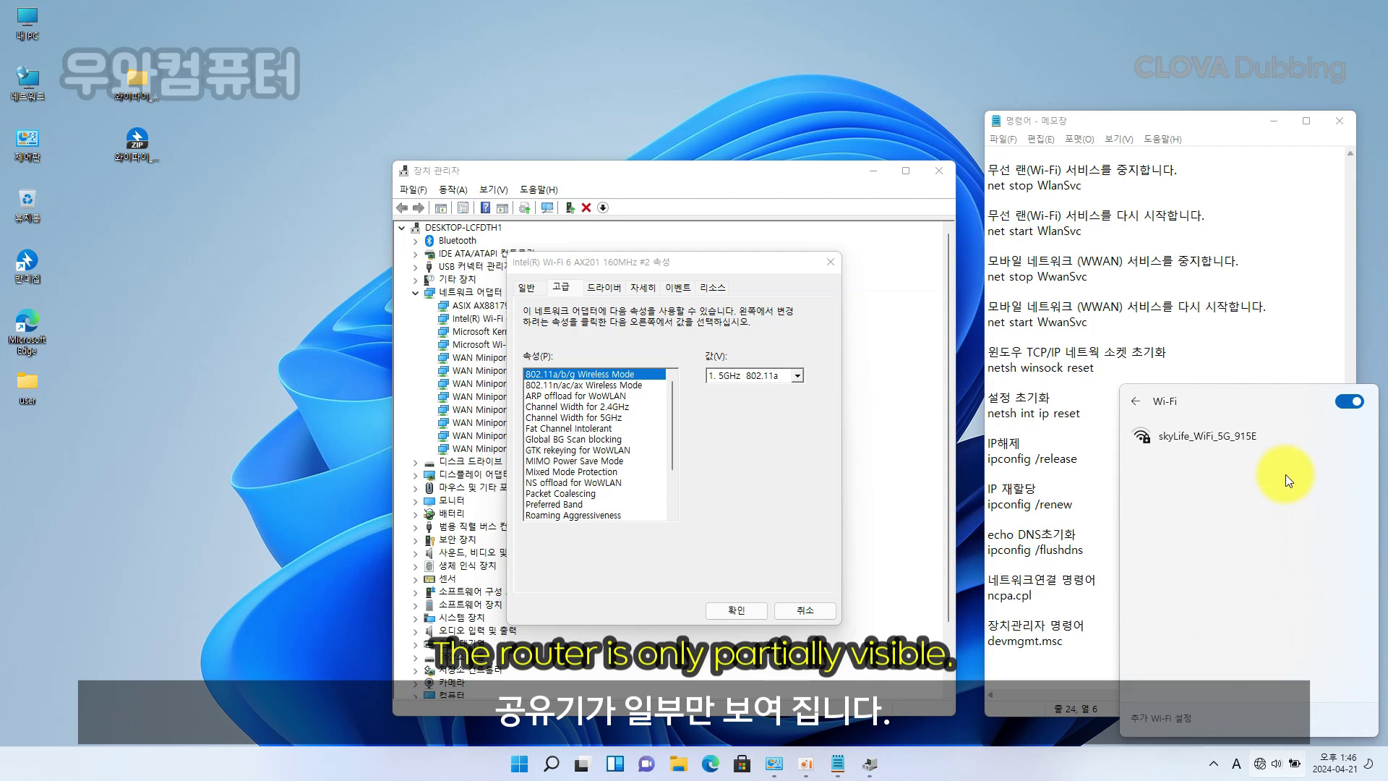
Step: Set the adapter's 802.11a/b/g Wireless Mode to "6. Dual Band 802.11a/b/g" and apply the change
{"action": "left_click", "coordinate": [724, 389]}
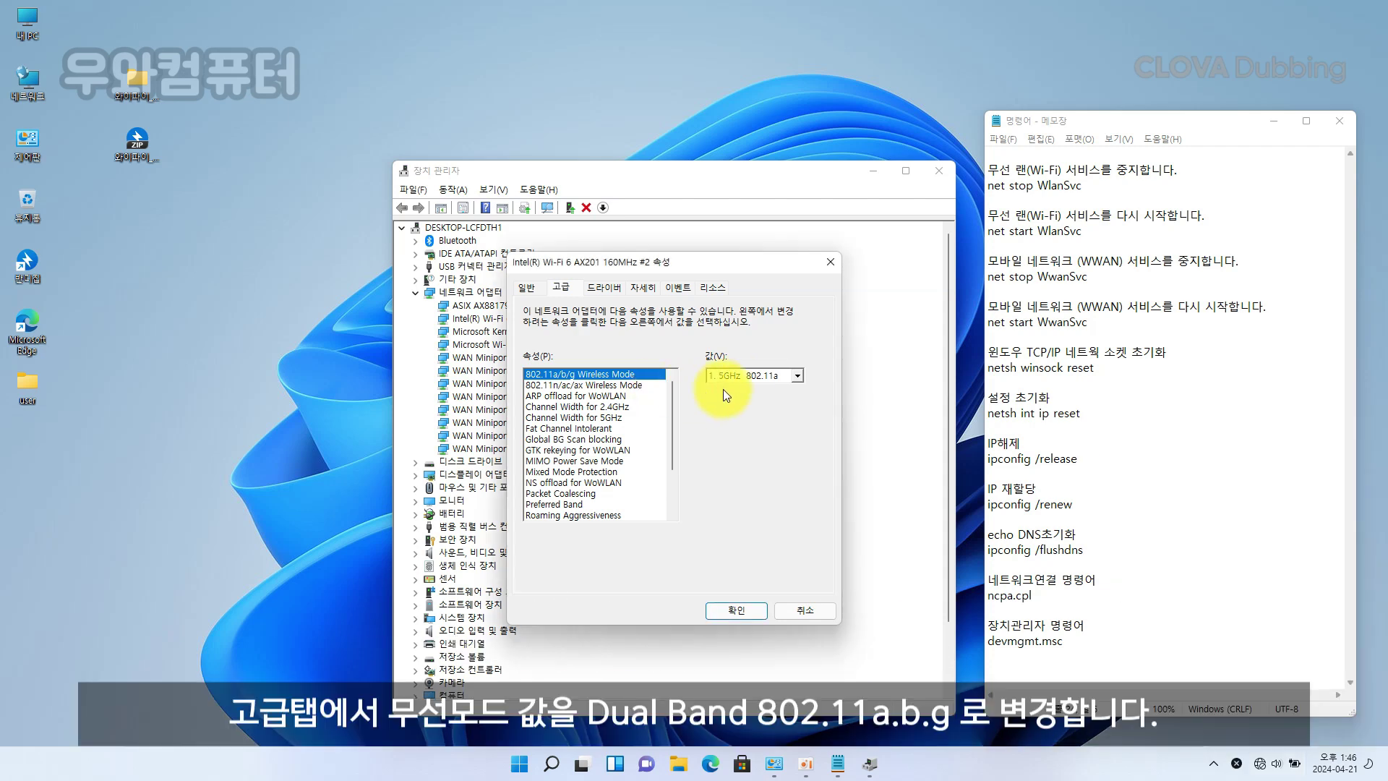
{"action": "left_click", "coordinate": [797, 374]}
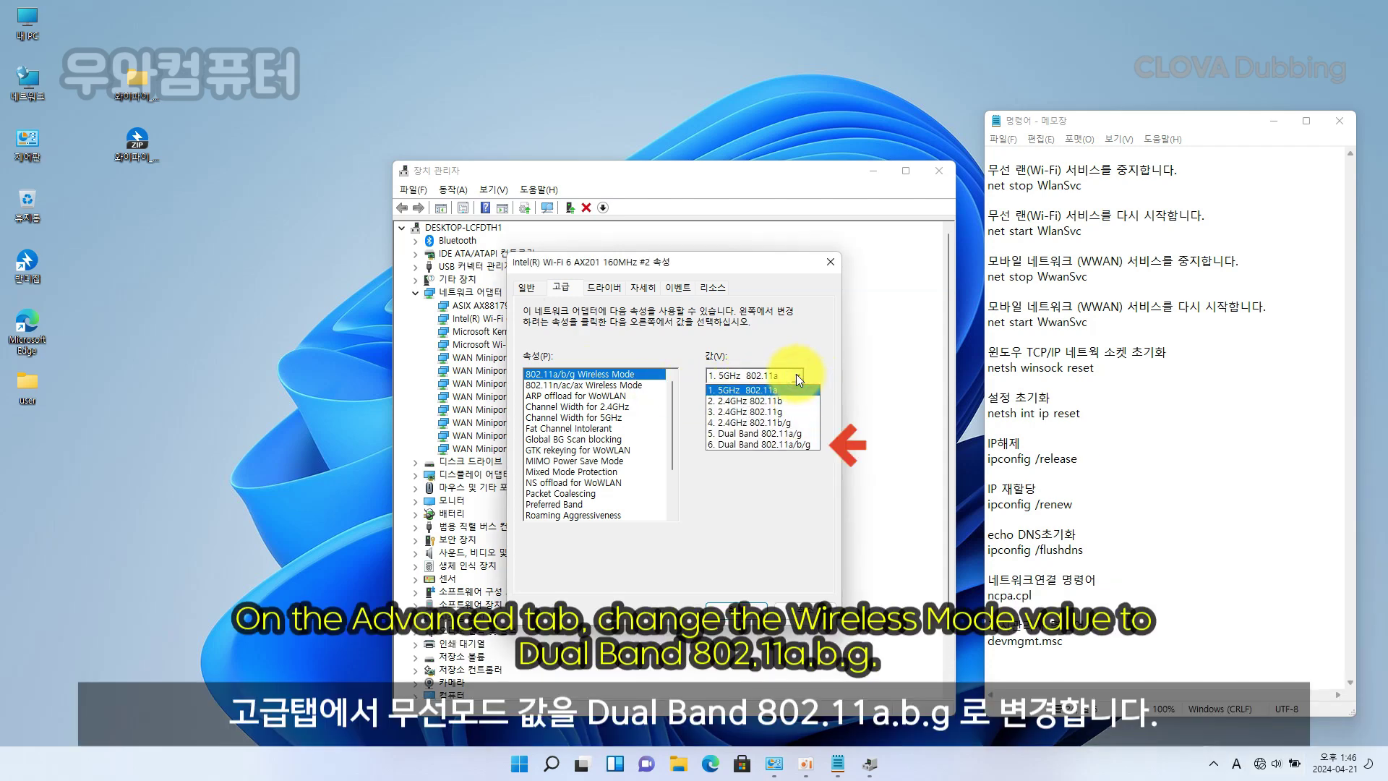
{"action": "left_click", "coordinate": [805, 443]}
{"action": "left_click", "coordinate": [747, 612]}
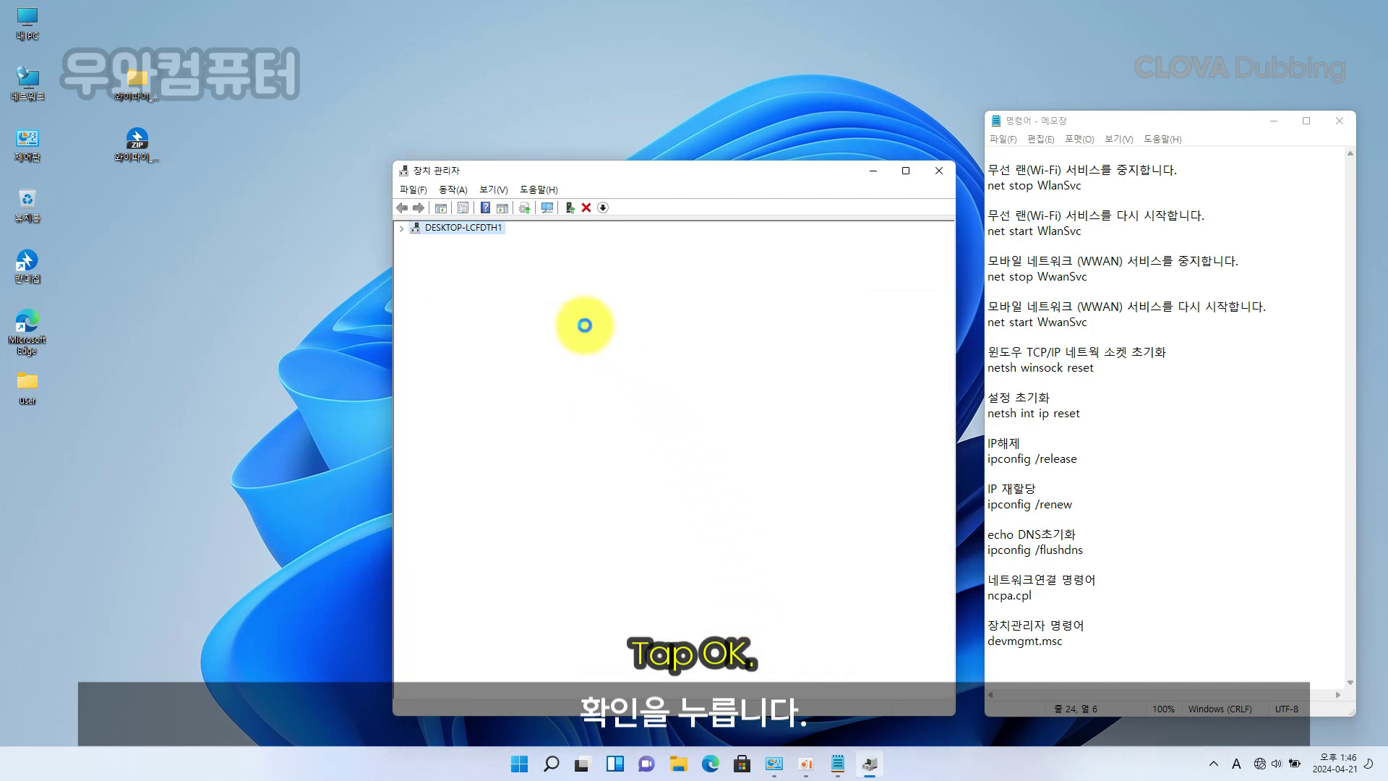
Step: Reopen the Intel(R) Wi-Fi 6 AX201 160MHz #2 adapter's advanced properties and set 802.11n/ac/ax Wireless Mode to "4. 802.11ax"
{"action": "right_click", "coordinate": [576, 322]}
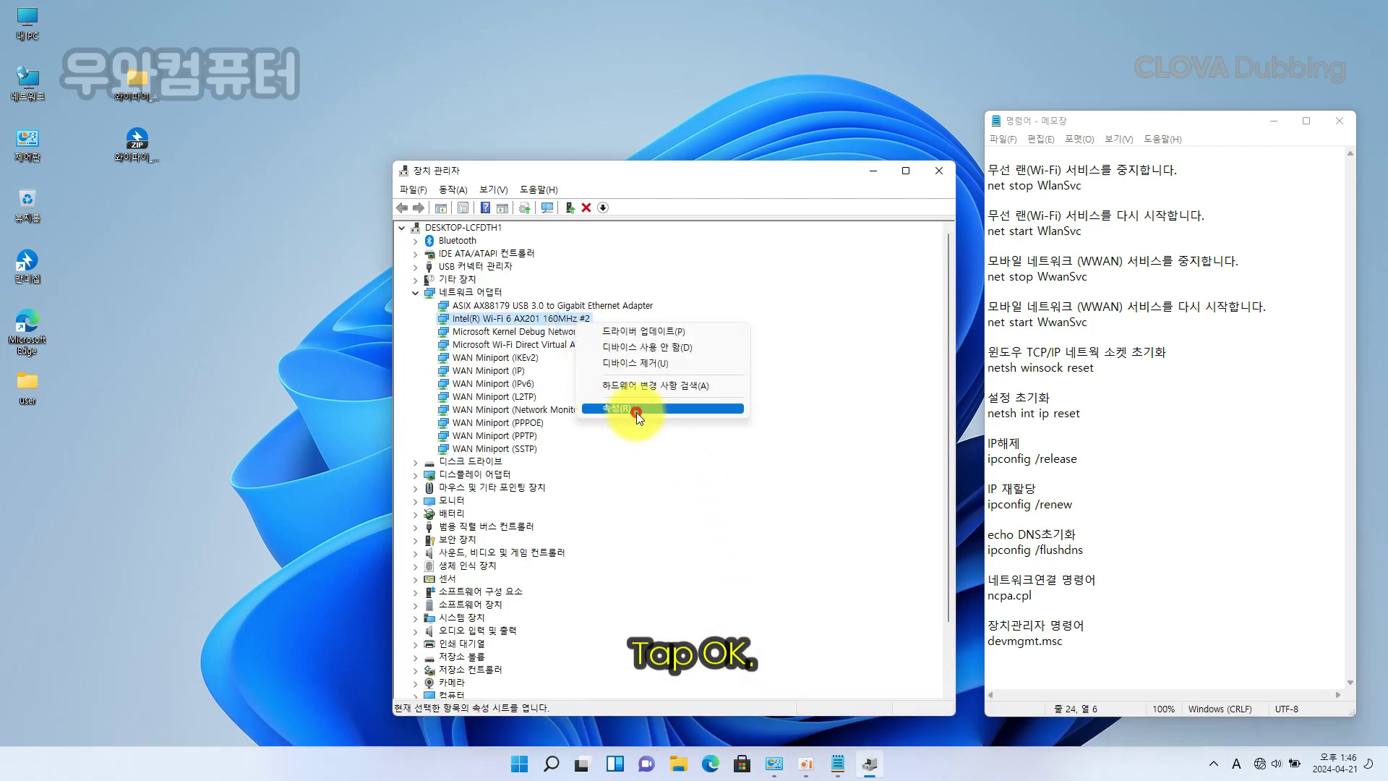
{"action": "left_click", "coordinate": [636, 404]}
{"action": "left_click", "coordinate": [571, 287]}
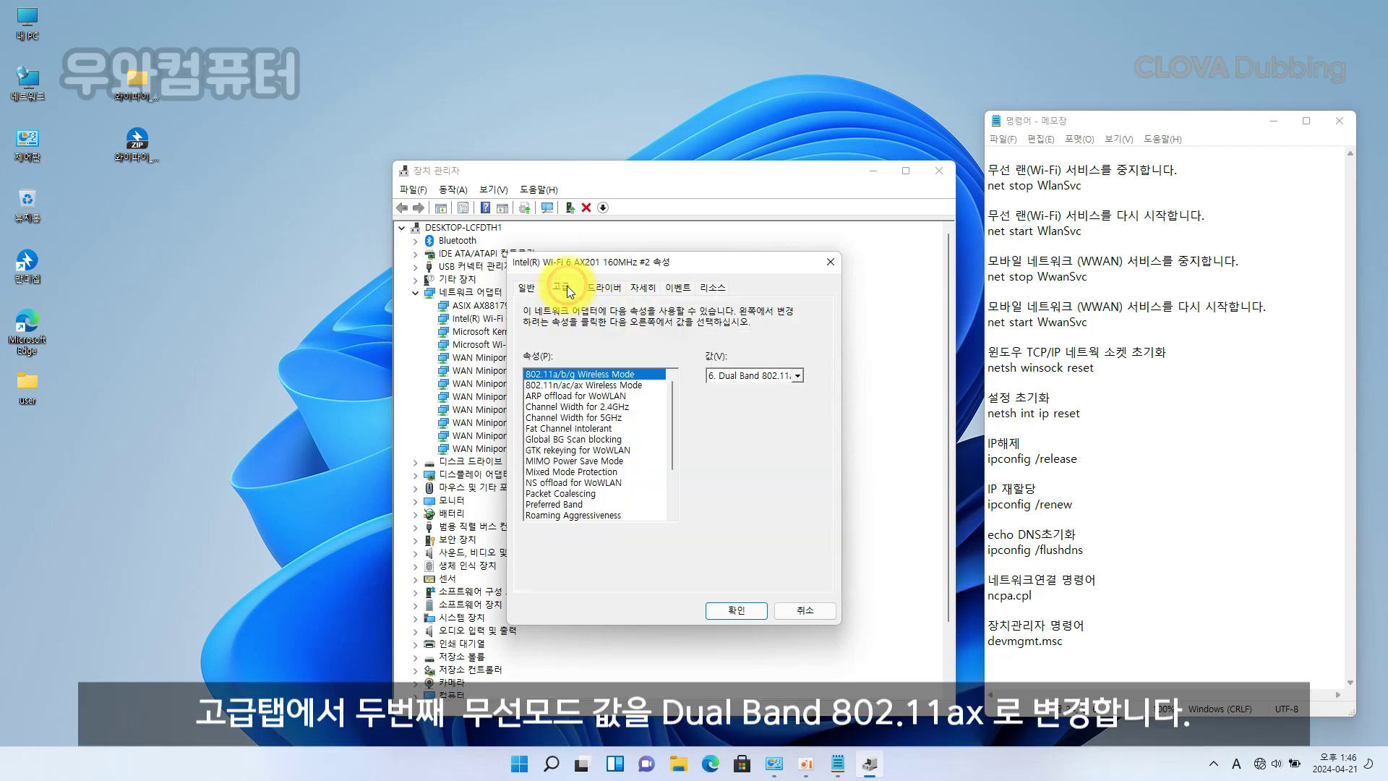
{"action": "left_click", "coordinate": [622, 385]}
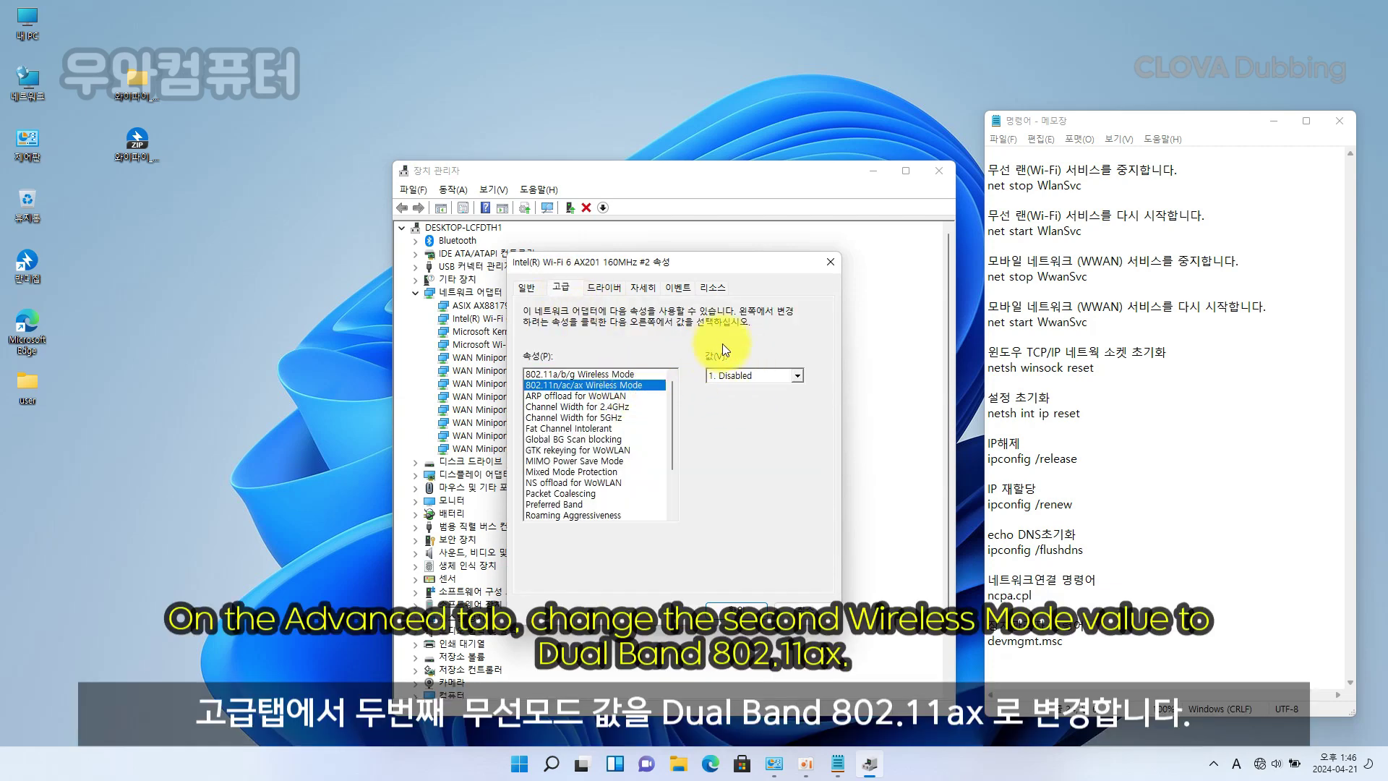
{"action": "left_click", "coordinate": [797, 374]}
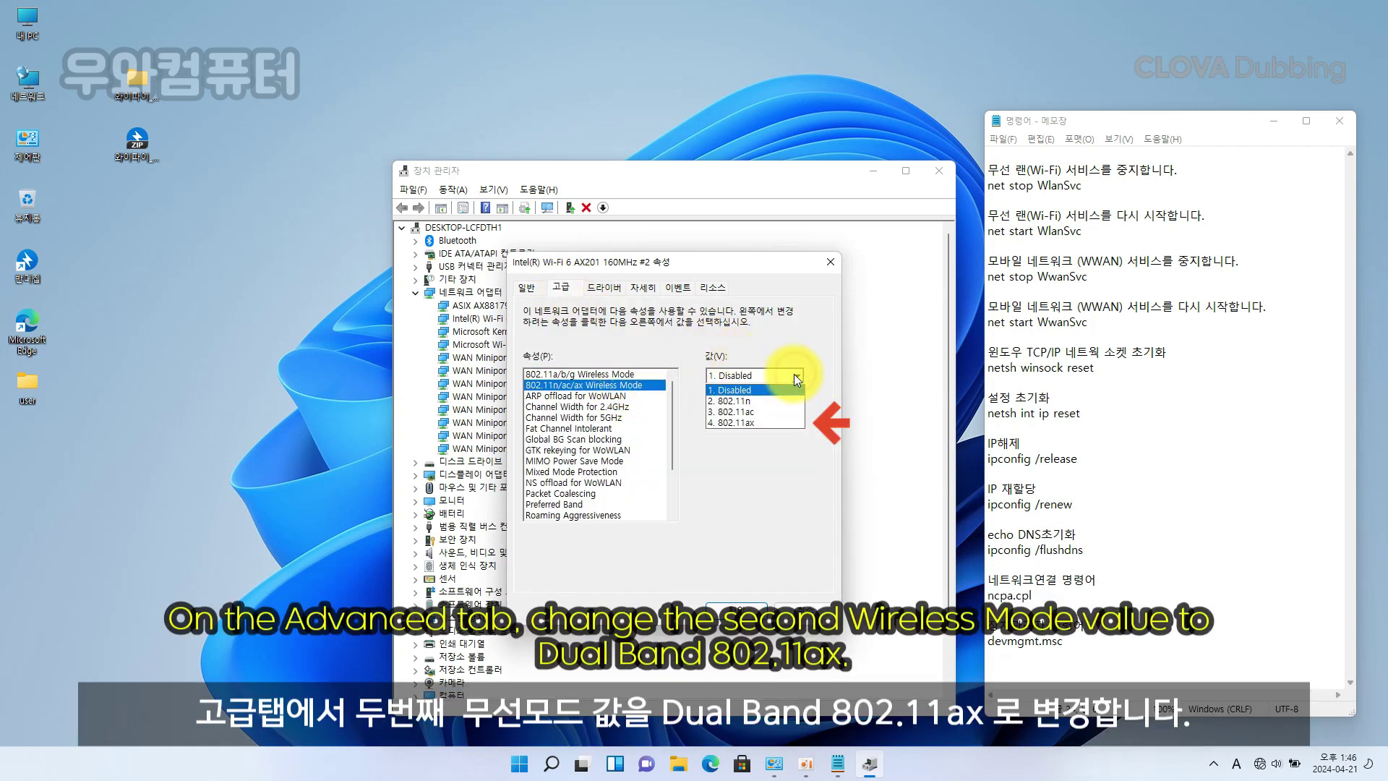
{"action": "left_click", "coordinate": [782, 420]}
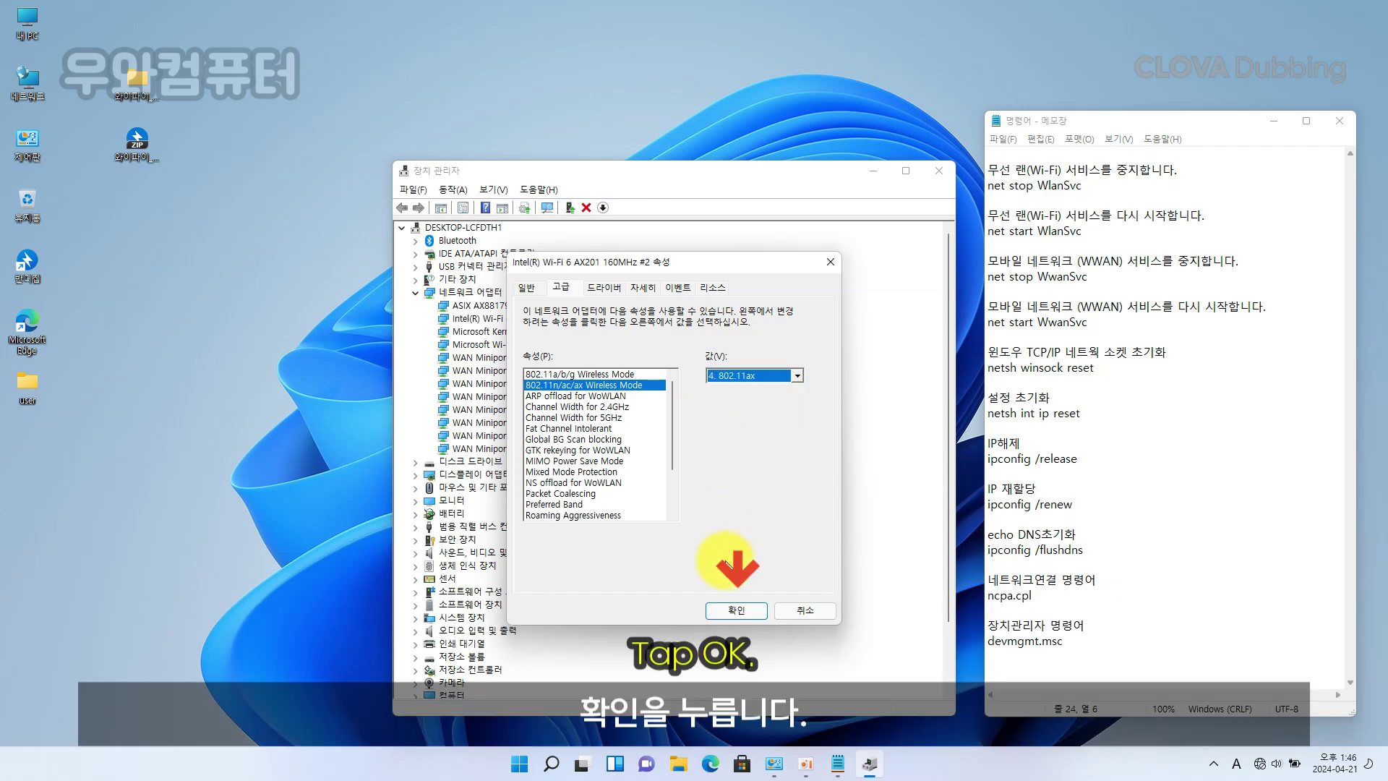
{"action": "left_click", "coordinate": [730, 612]}
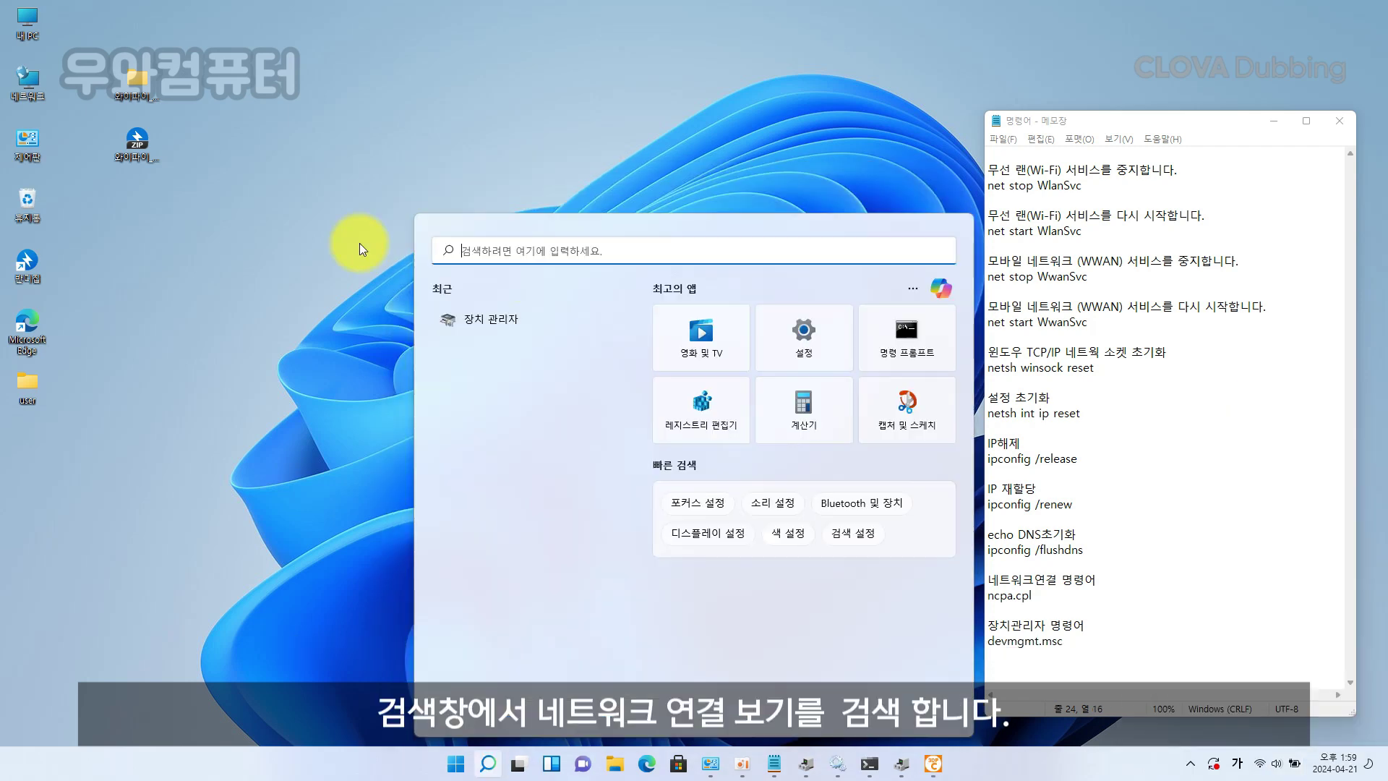
Step: Search Windows for "네트워크 연" and open the network connections view (네트워크 연결 보기)
{"action": "type", "text": "네트워"}
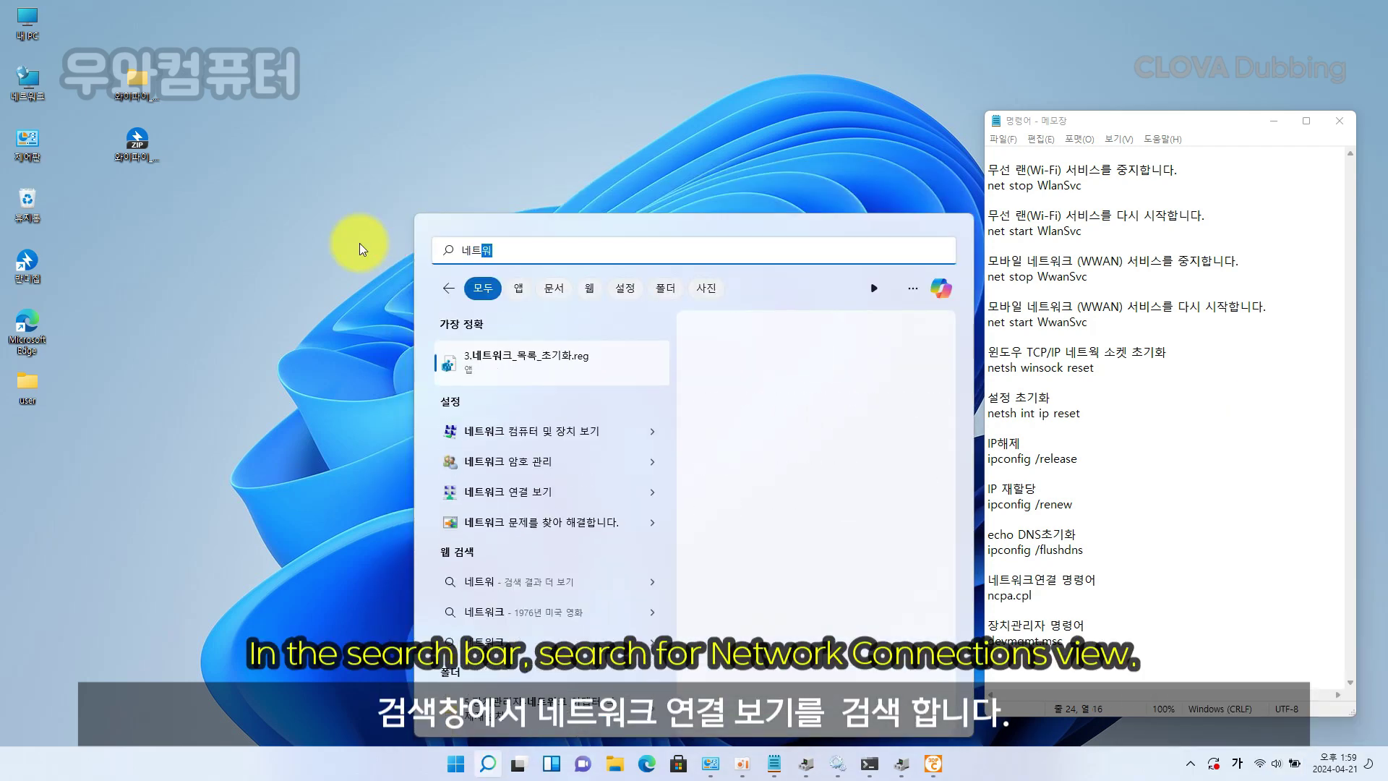
{"action": "type", "text": "크"}
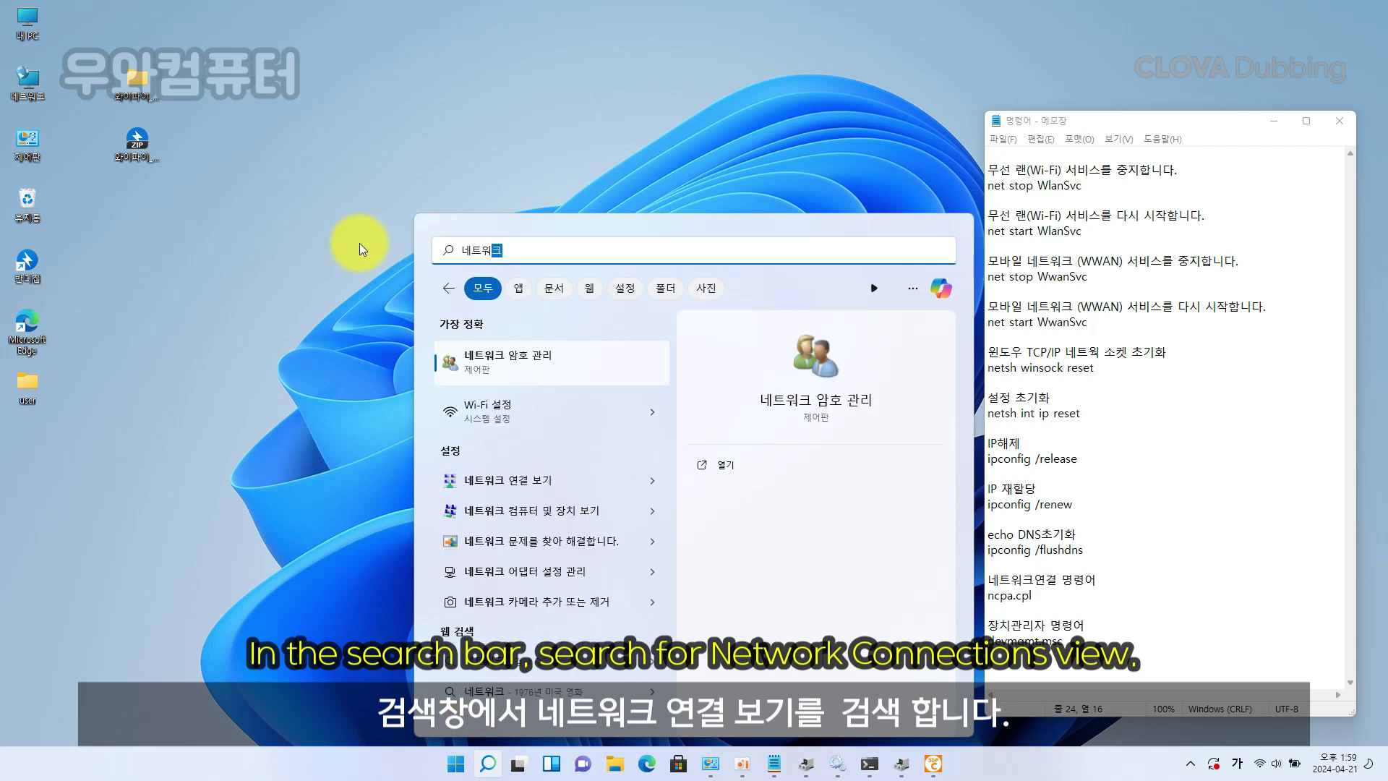
{"action": "type", "text": " 연"}
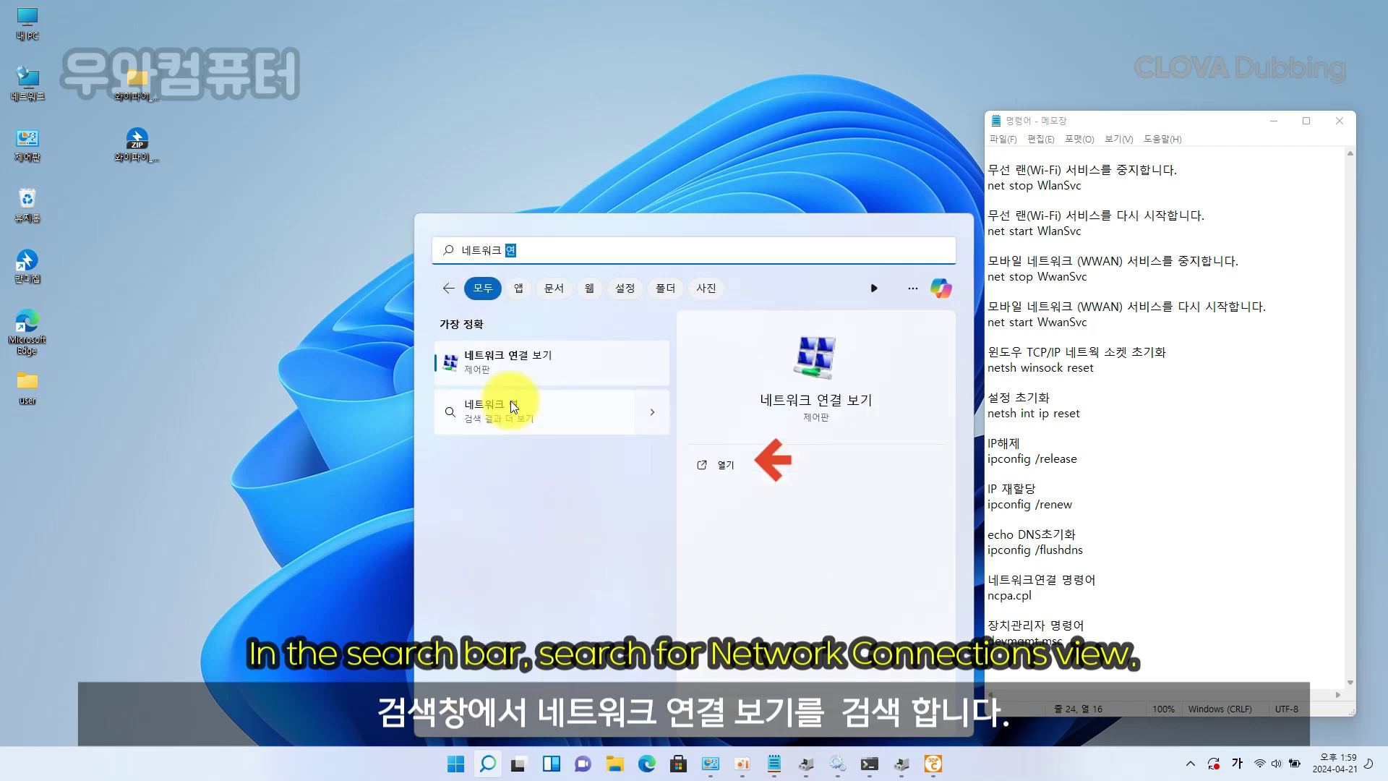
{"action": "left_click", "coordinate": [531, 364]}
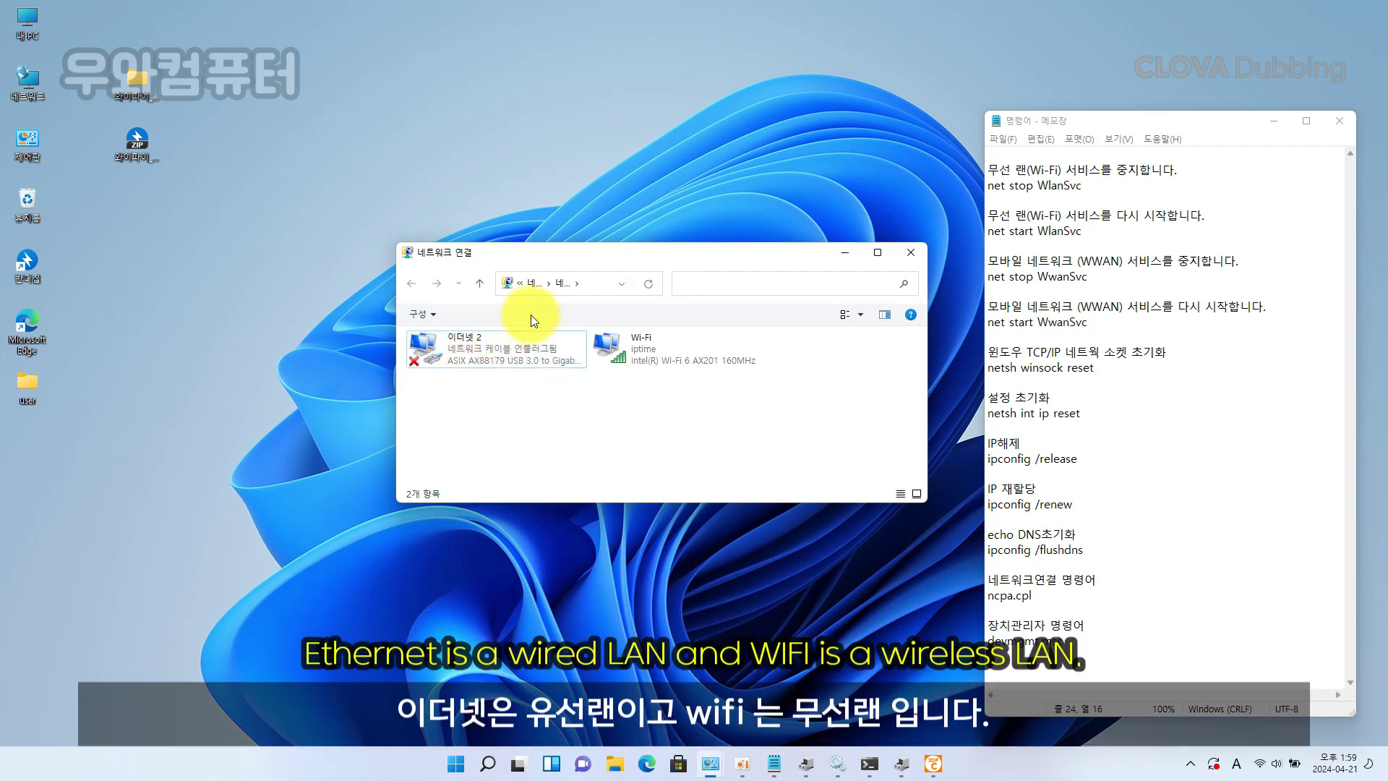
Step: Examine the IP and DNS settings in the Wi-Fi connection's TCP/IPv4 properties, and close both property dialogs
{"action": "right_click", "coordinate": [652, 357]}
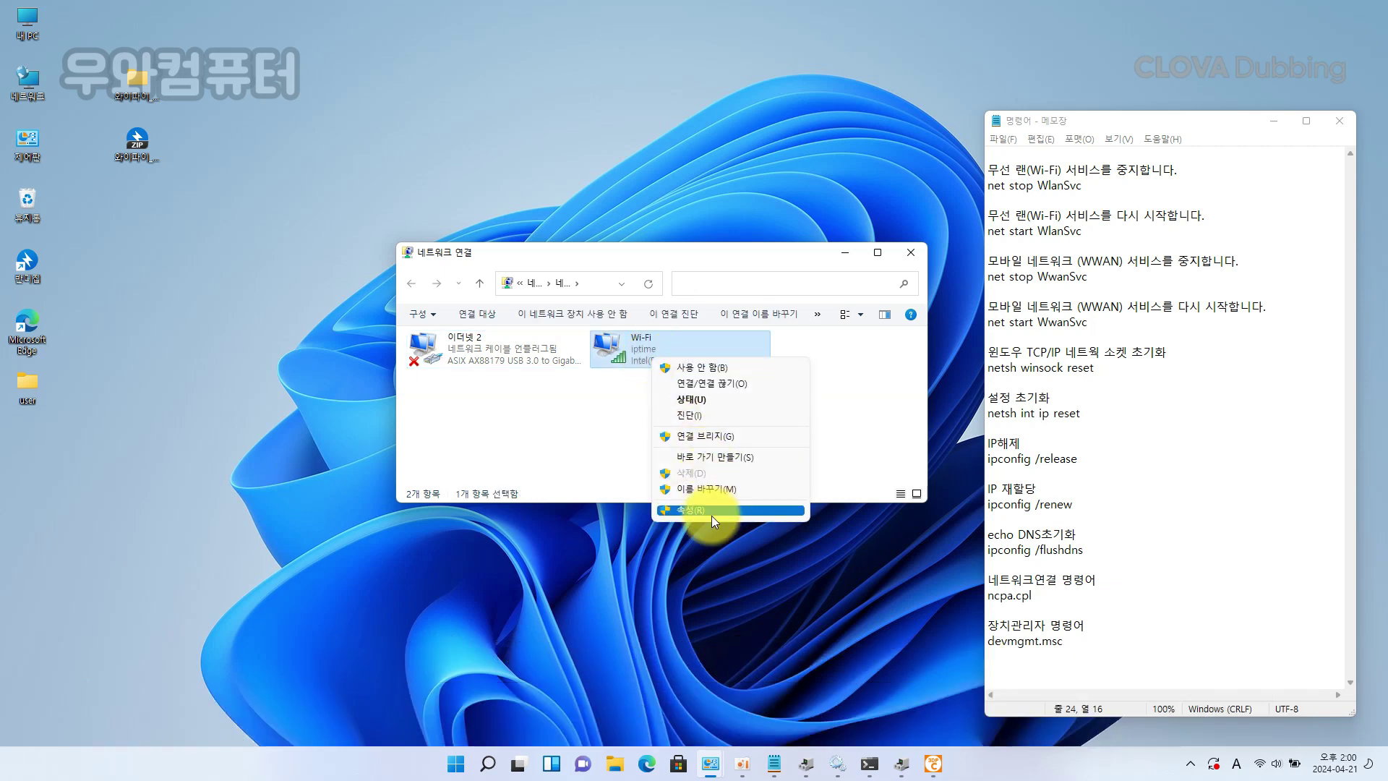
{"action": "left_click", "coordinate": [637, 359]}
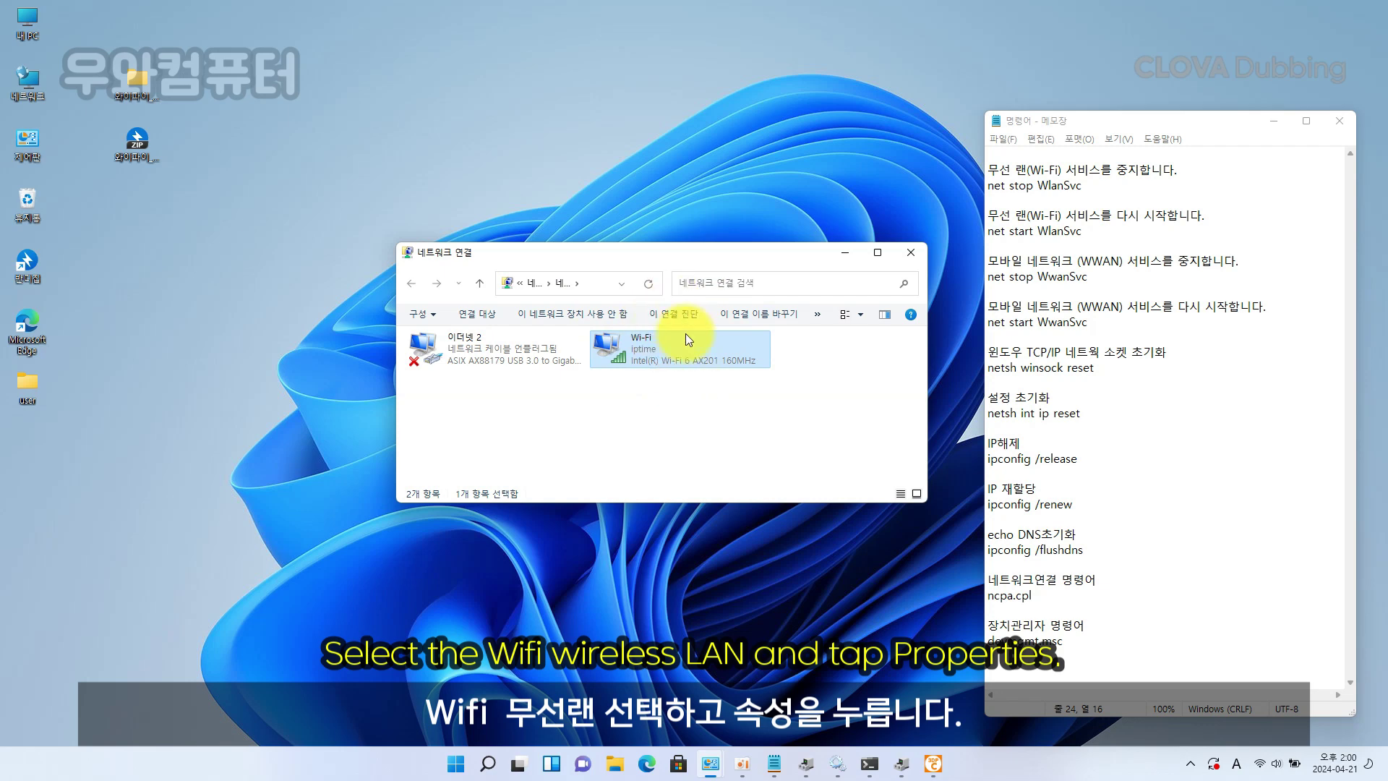
{"action": "left_click", "coordinate": [566, 499]}
{"action": "double_click", "coordinate": [564, 500]}
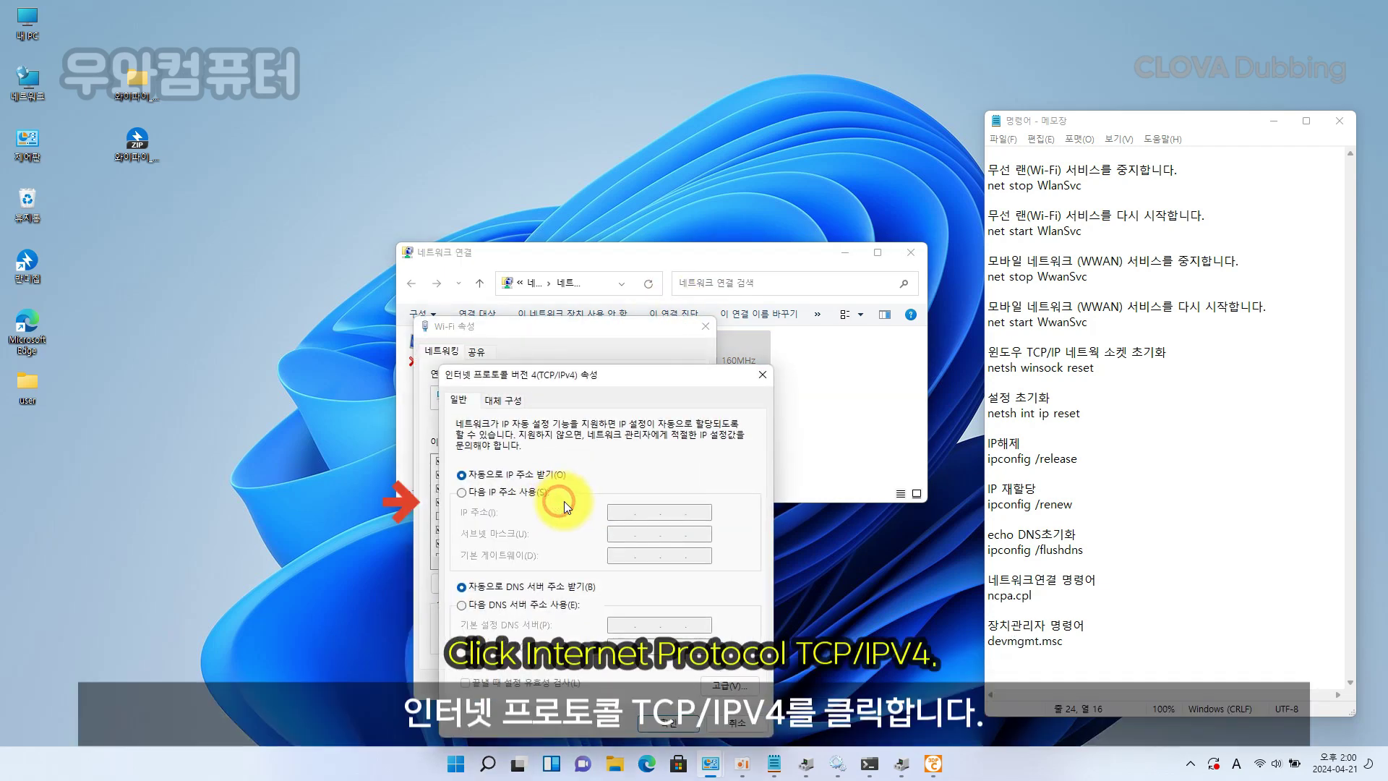
{"action": "left_click_drag", "start_coordinate": [594, 378], "coordinate": [825, 358]}
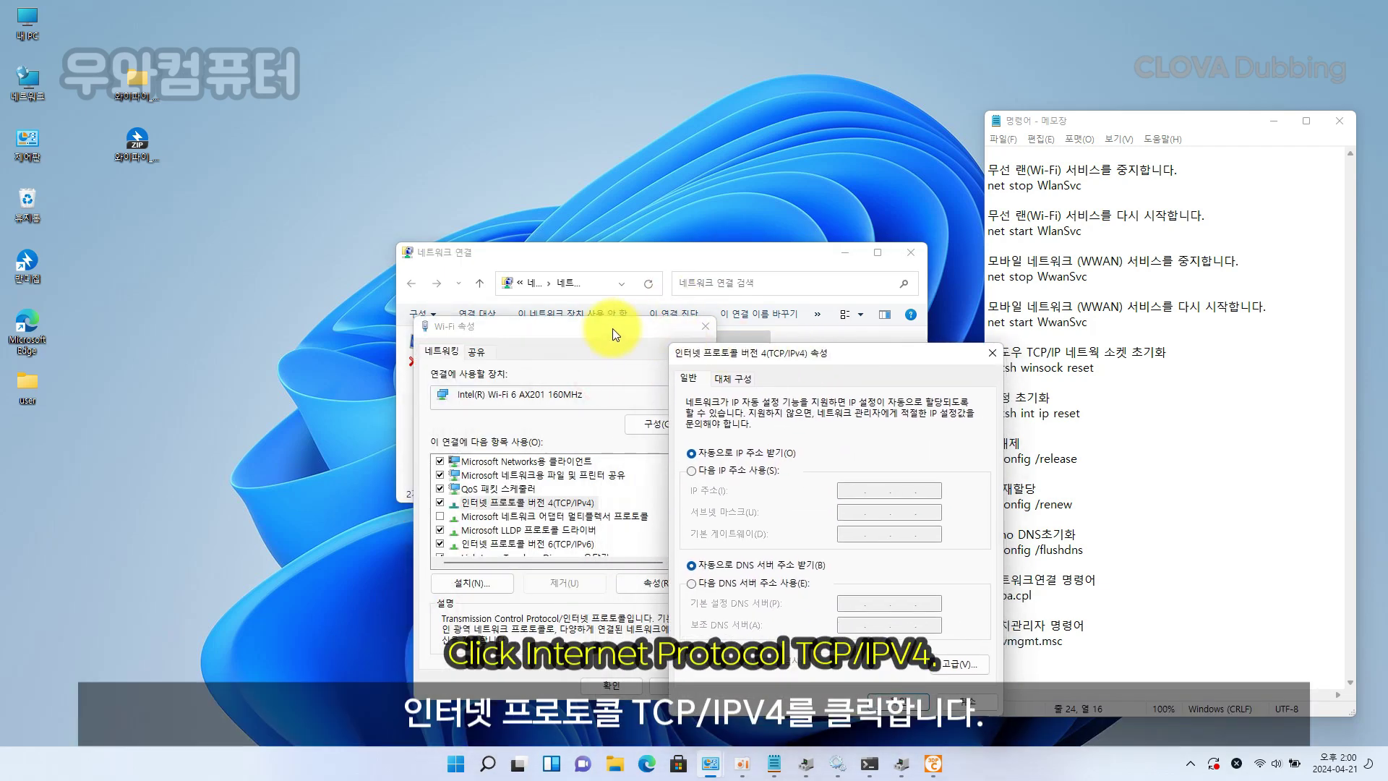
{"action": "left_click", "coordinate": [990, 353]}
{"action": "left_click", "coordinate": [706, 326]}
Step: Set the Wi-Fi connection's TCP/IPv4 properties to obtain the IP address and DNS server address automatically
{"action": "left_click_drag", "start_coordinate": [711, 264], "coordinate": [618, 193]}
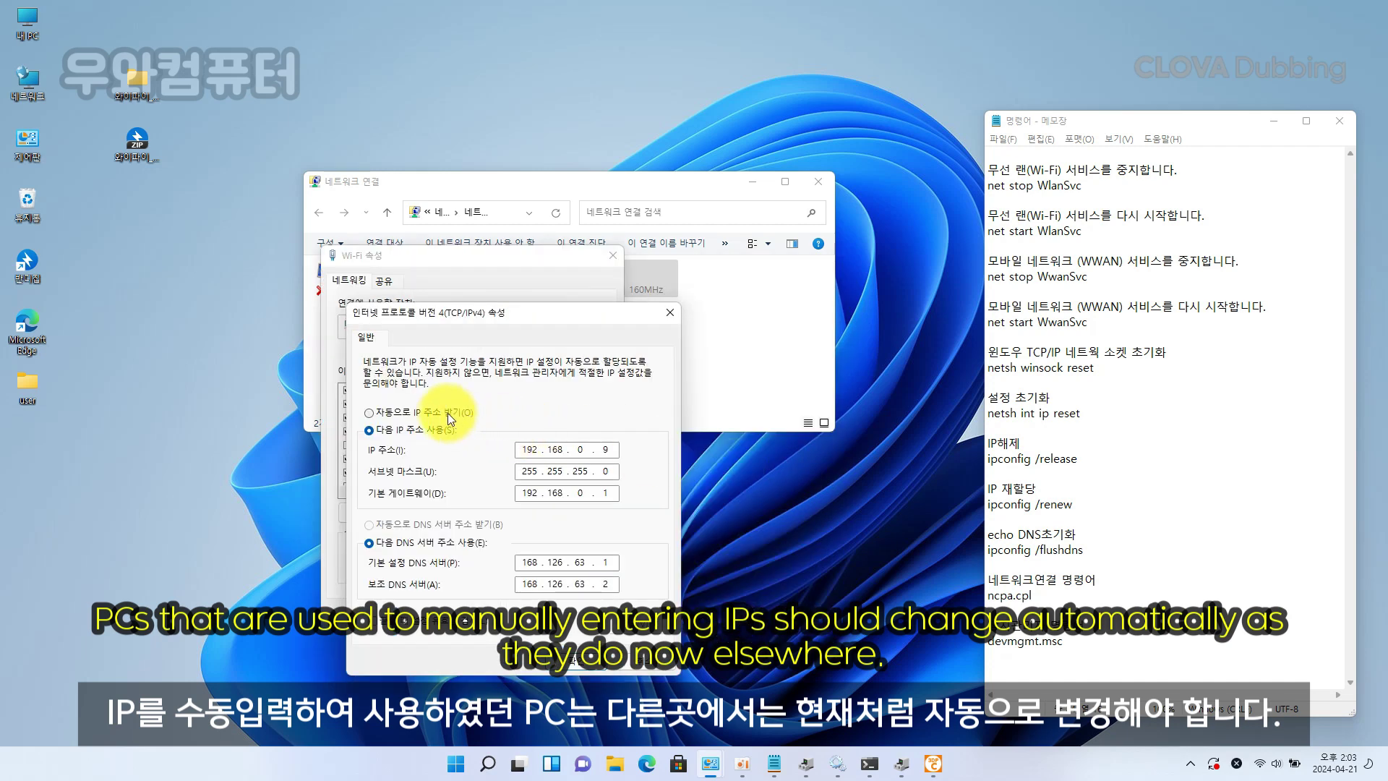
{"action": "left_click", "coordinate": [448, 413]}
{"action": "left_click", "coordinate": [435, 524]}
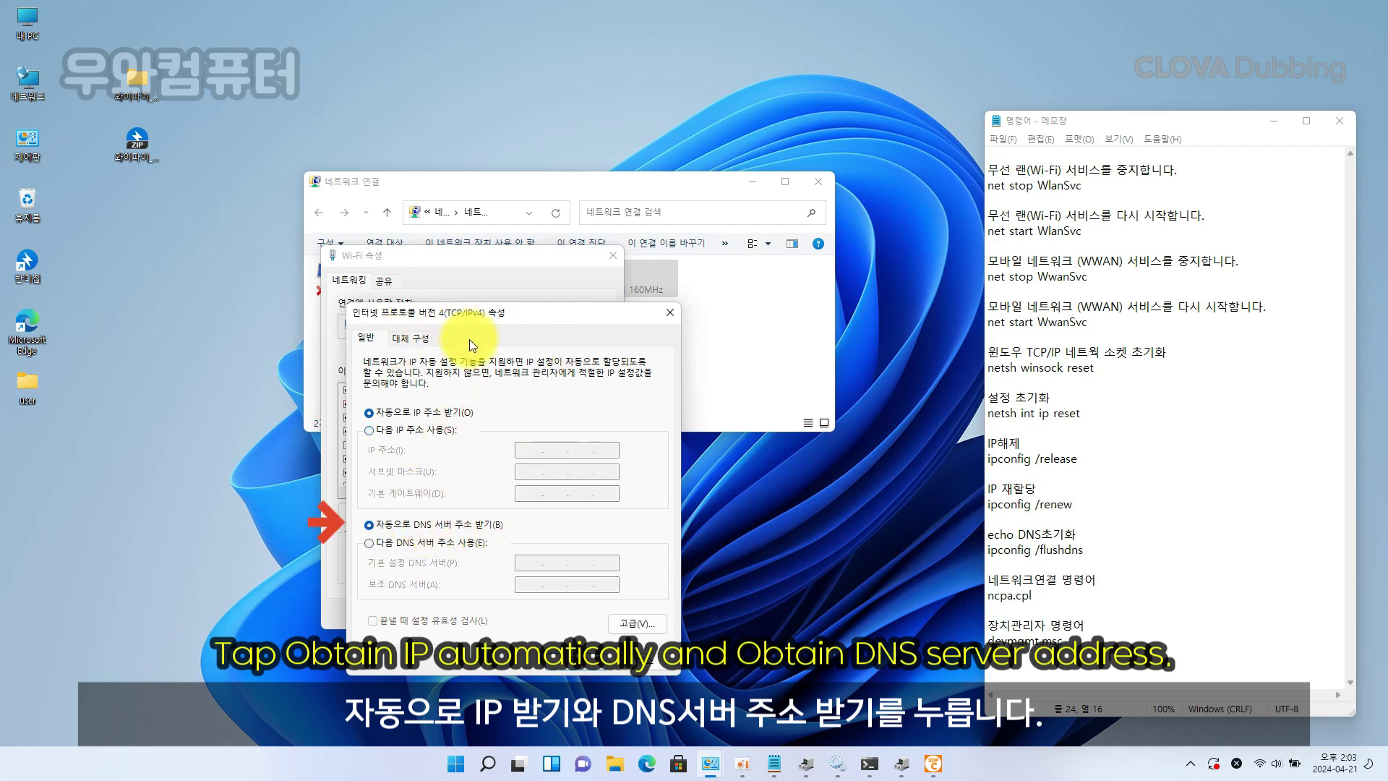
{"action": "left_click", "coordinate": [580, 663]}
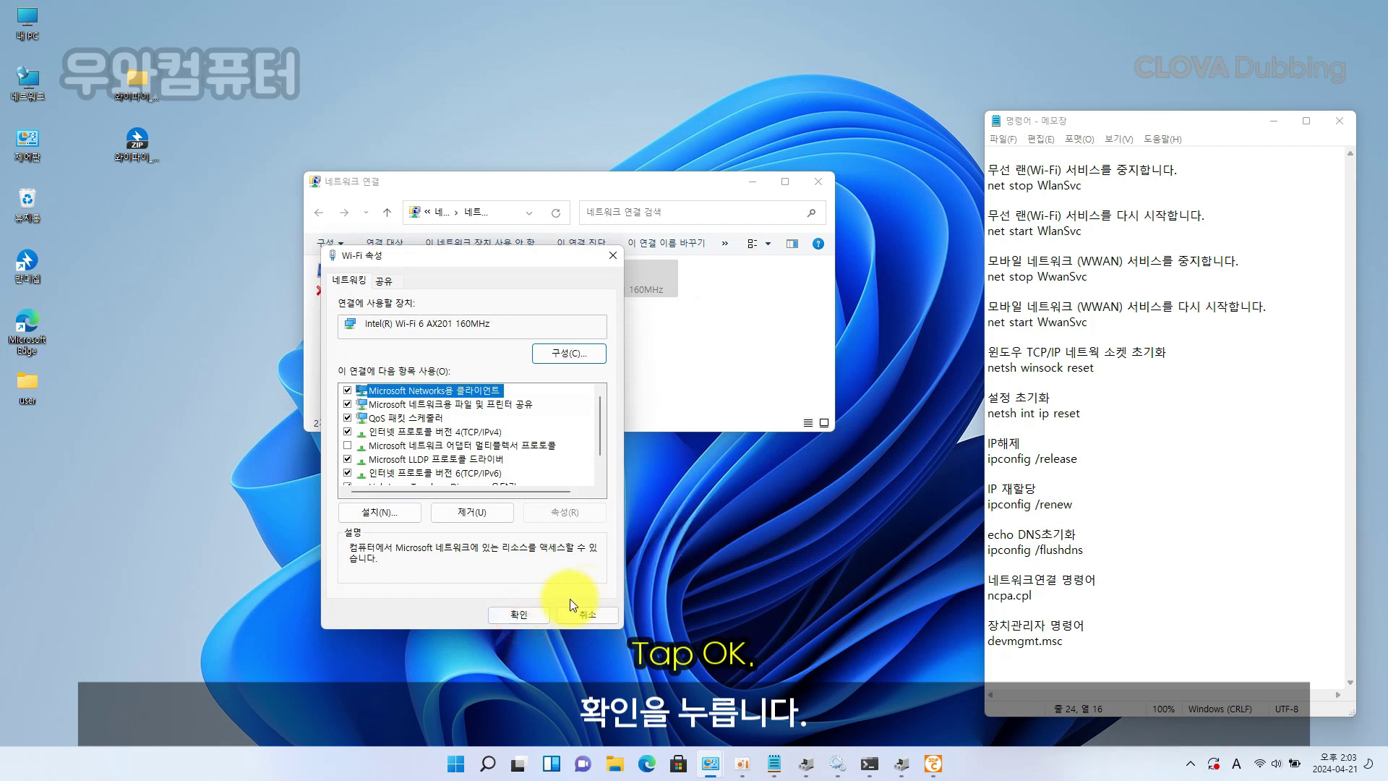
{"action": "left_click", "coordinate": [528, 612]}
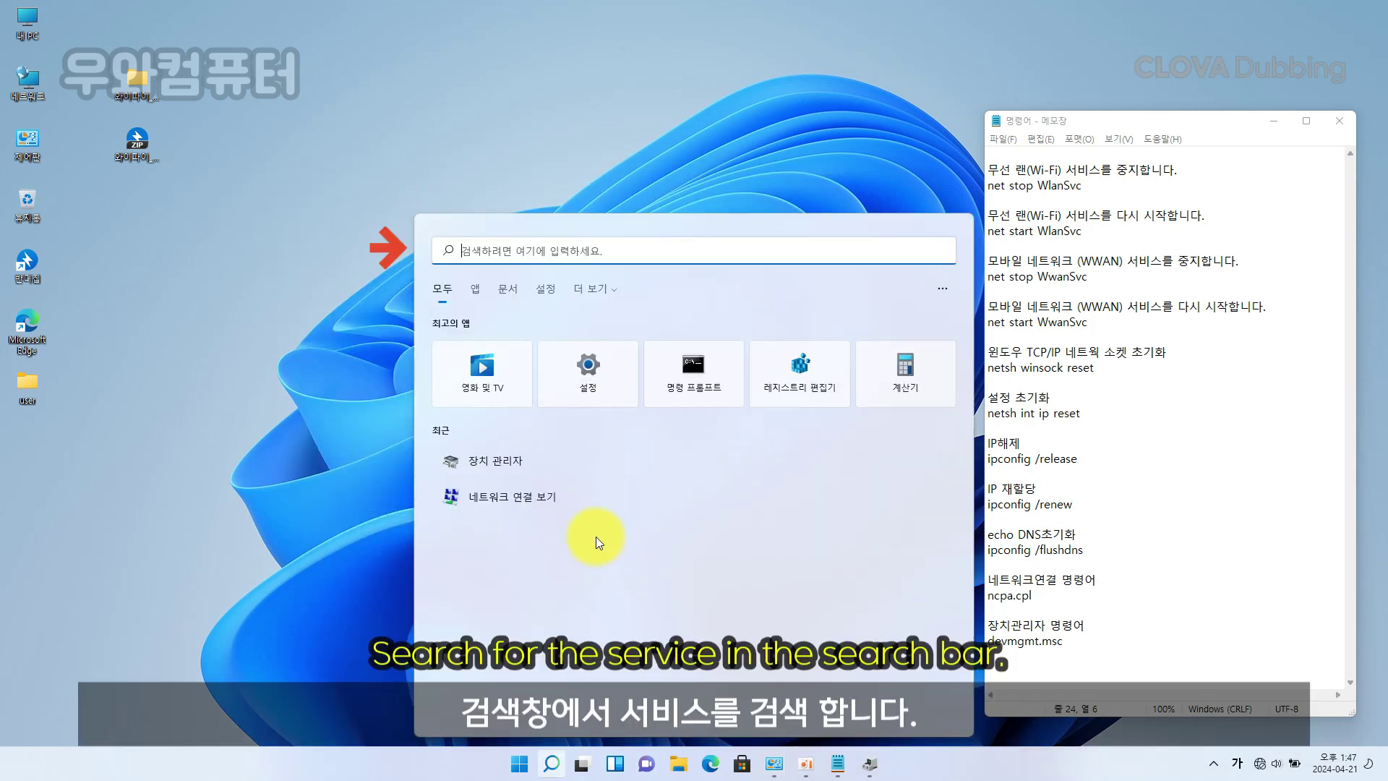
Step: Find and open Services (서비스), and restart the WLAN AutoConfig service by stopping and starting it
{"action": "type", "text": "ㅅㅓ비스"}
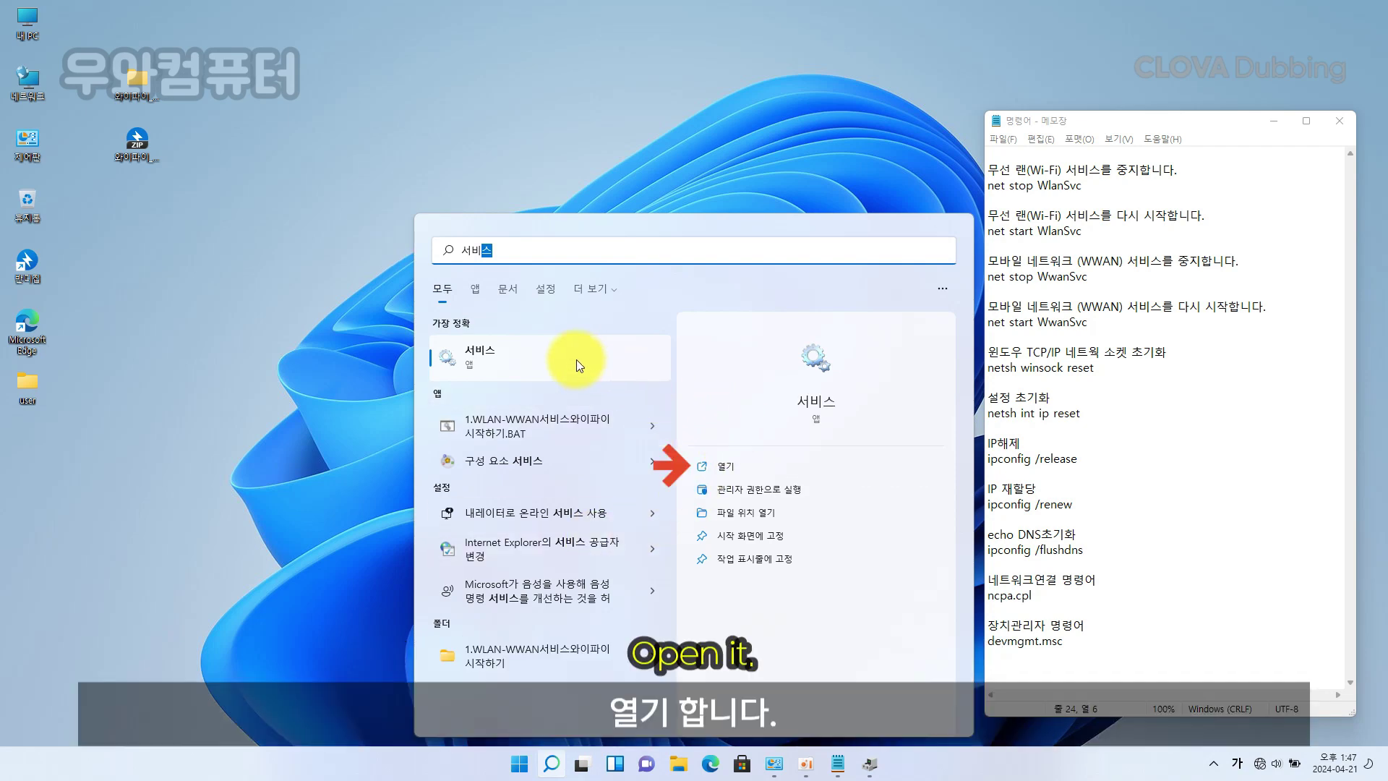
{"action": "left_click", "coordinate": [782, 472]}
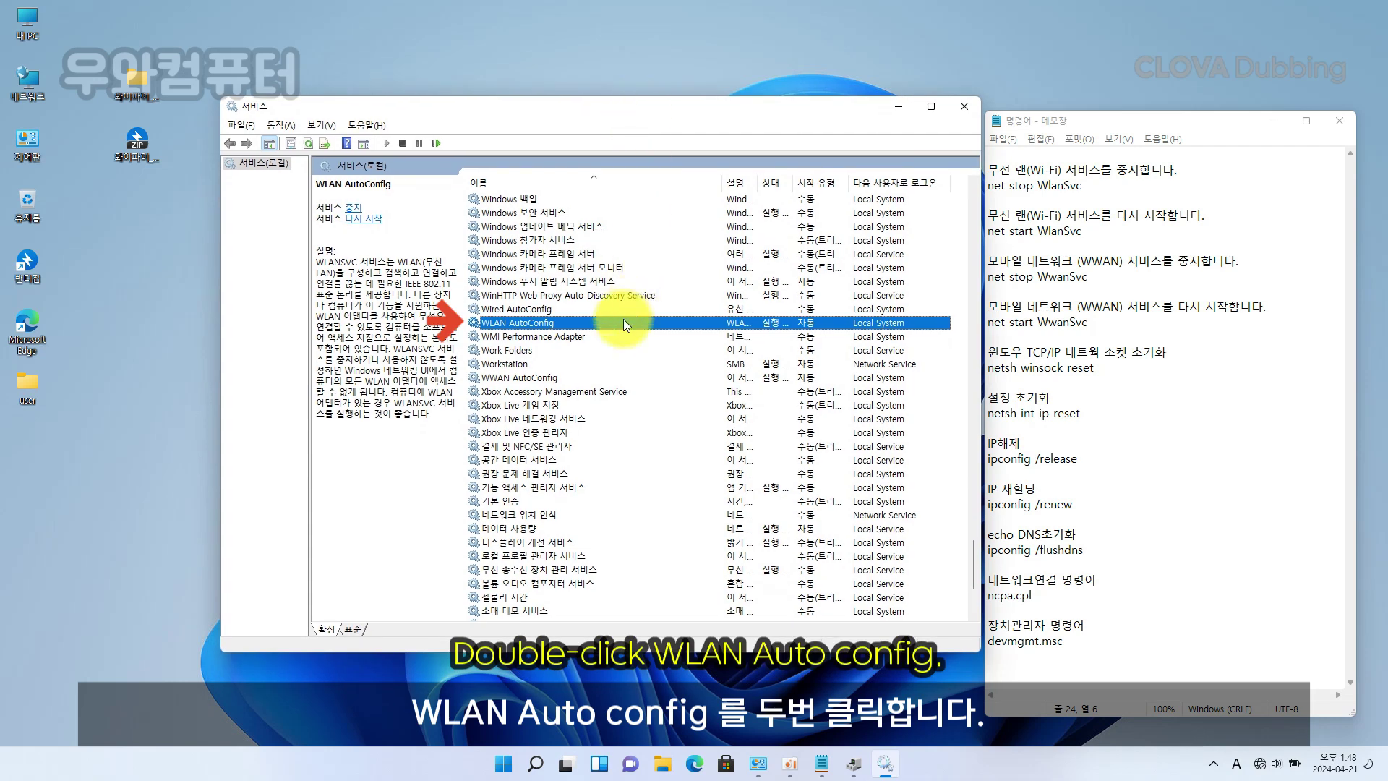
{"action": "double_click", "coordinate": [622, 323]}
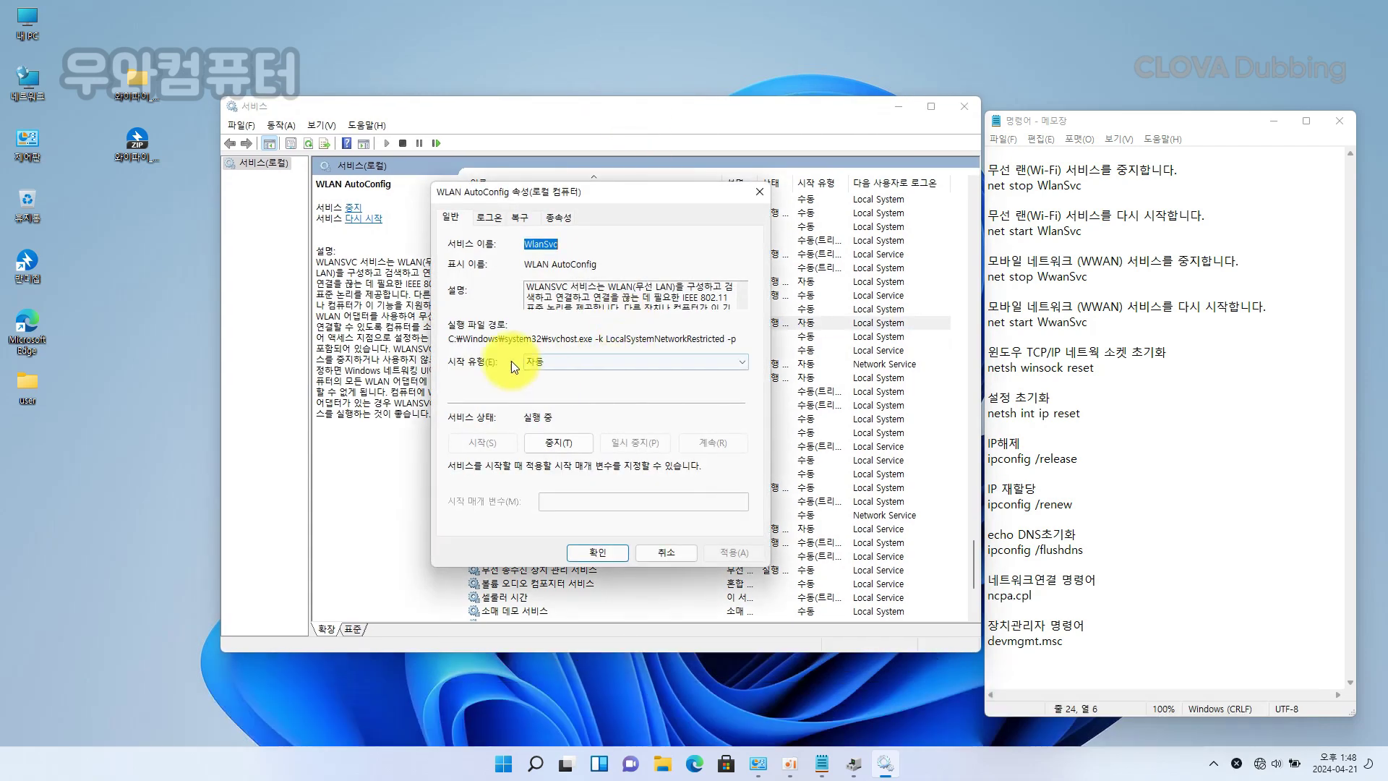
{"action": "left_click", "coordinate": [553, 446]}
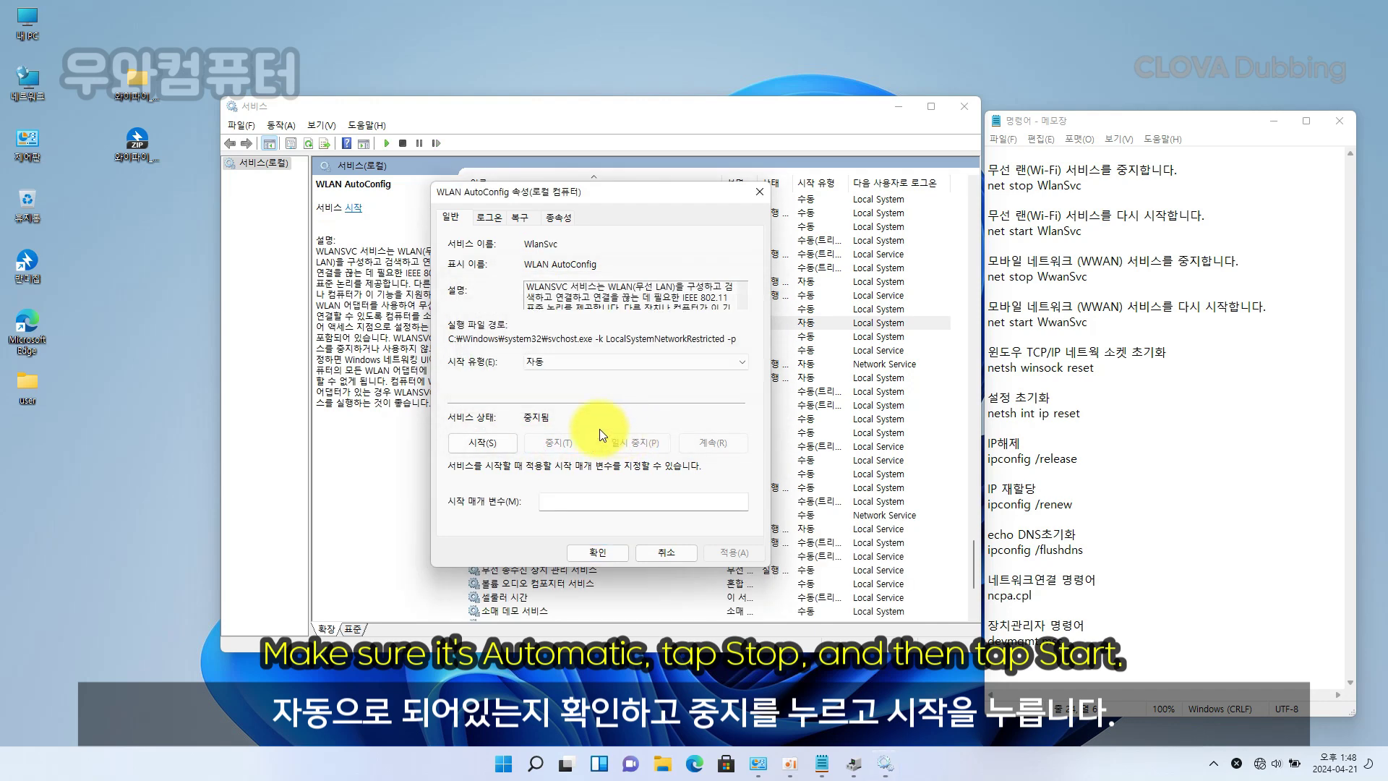
{"action": "left_click", "coordinate": [498, 446]}
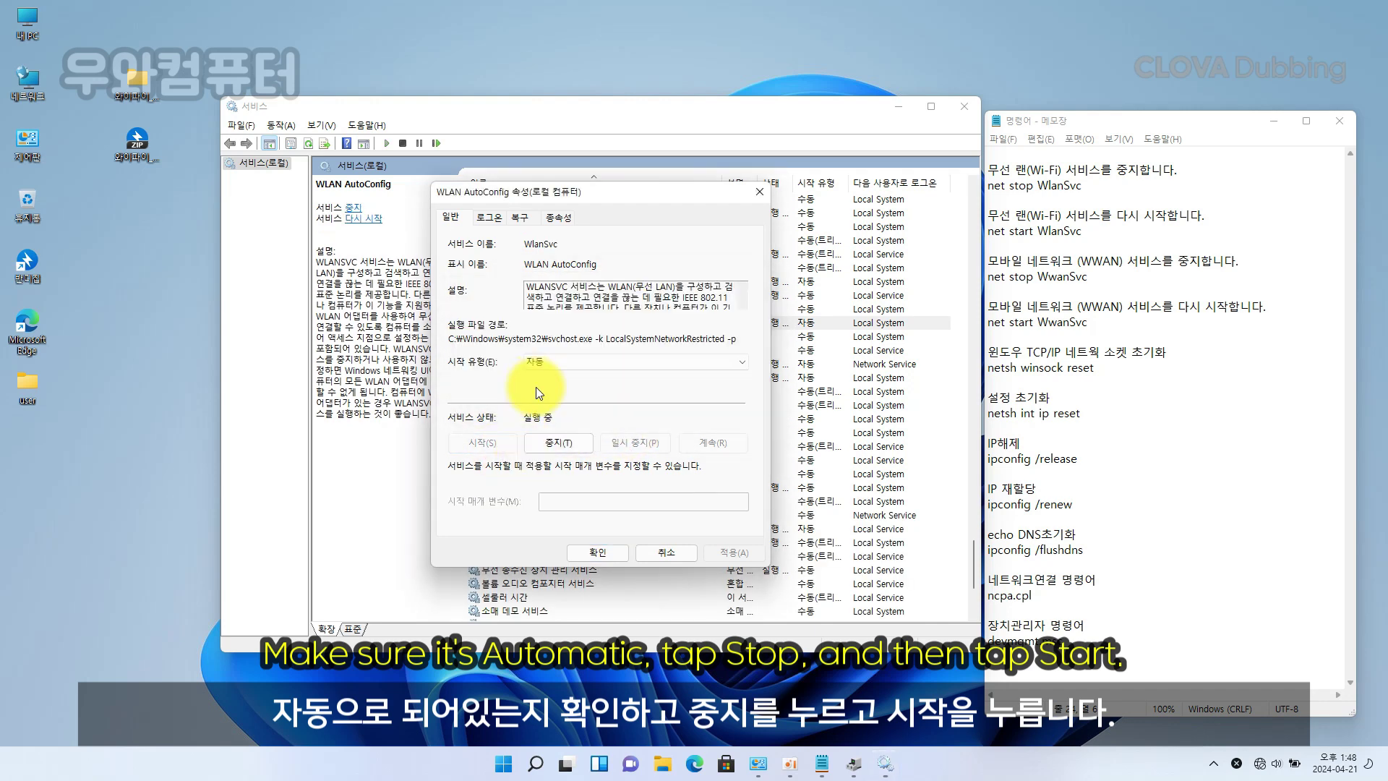
{"action": "left_click", "coordinate": [597, 552]}
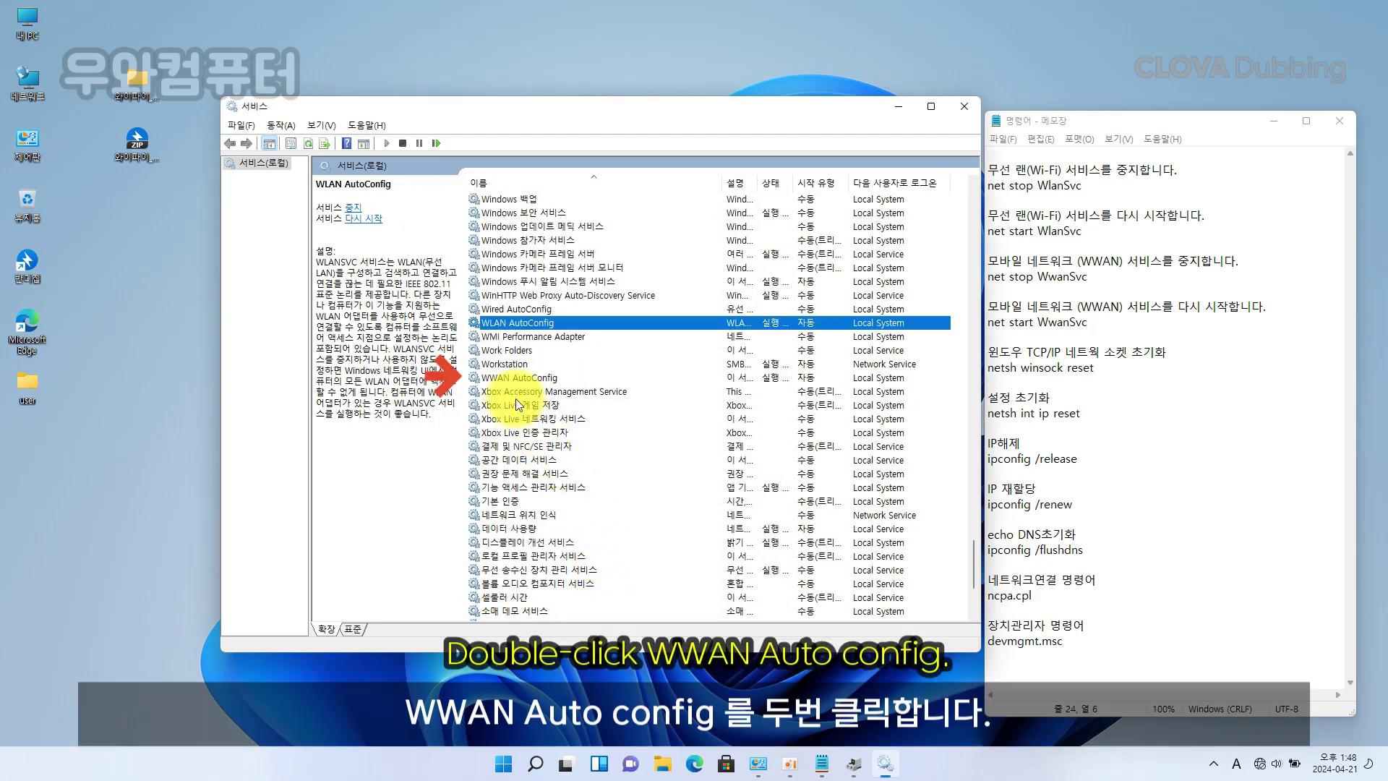
Step: Restart the WWAN AutoConfig service by stopping and starting it in its properties
{"action": "left_click", "coordinate": [519, 381]}
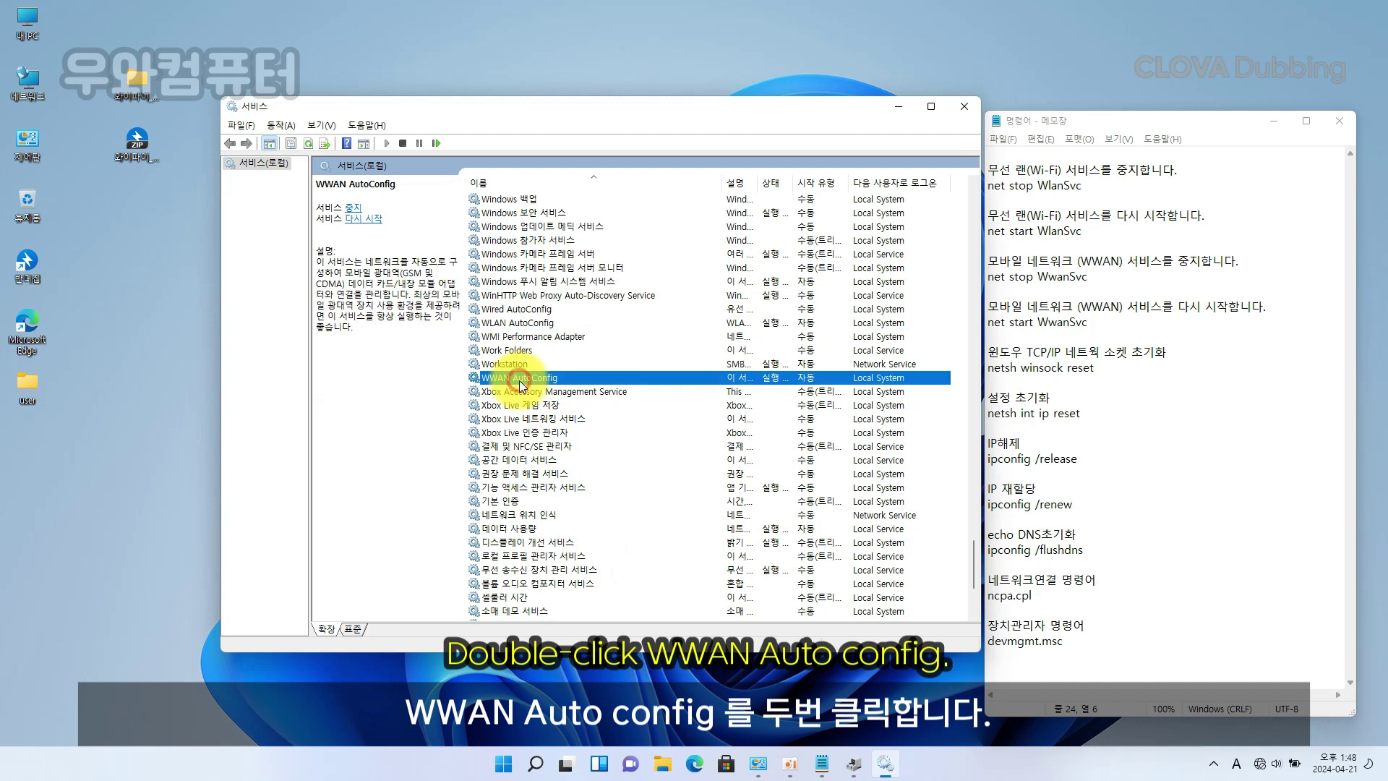
{"action": "double_click", "coordinate": [520, 378]}
{"action": "left_click", "coordinate": [550, 440]}
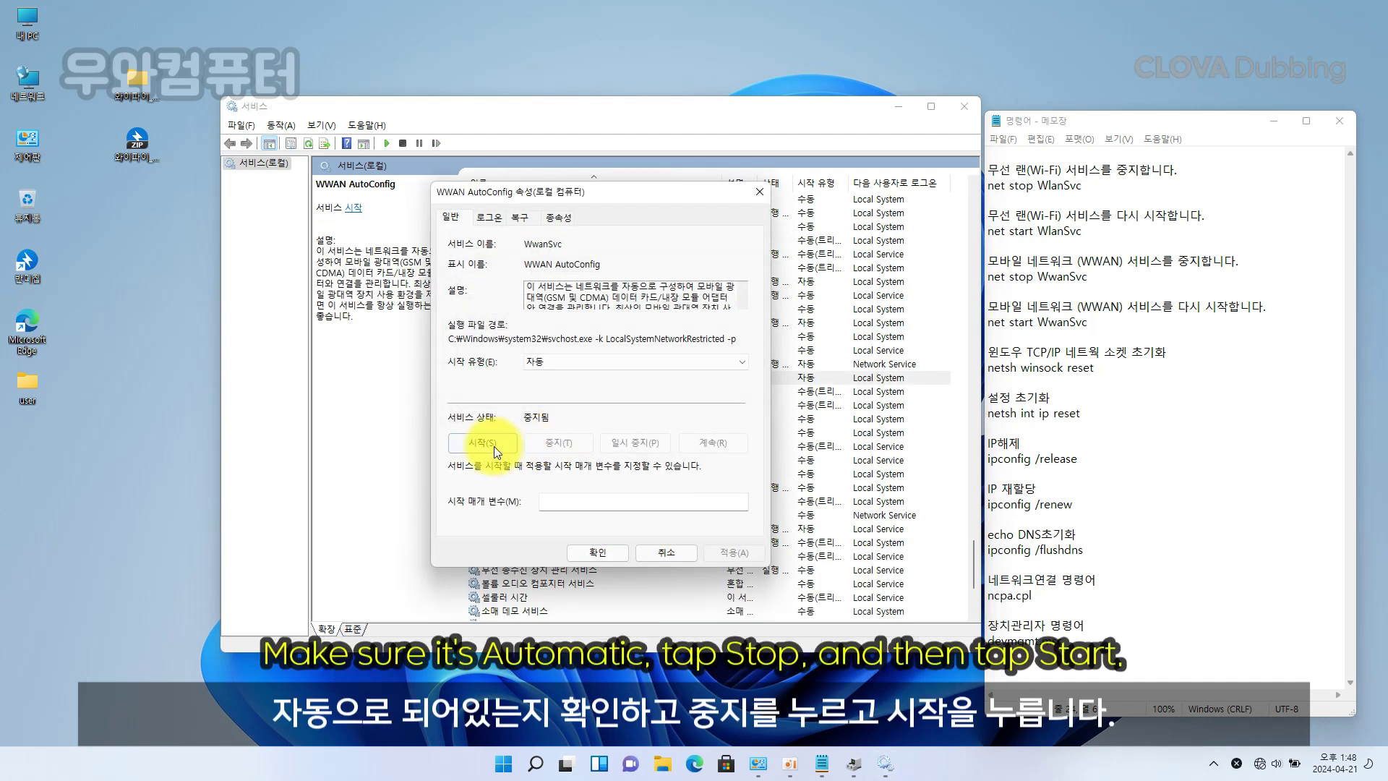
{"action": "left_click", "coordinate": [487, 448]}
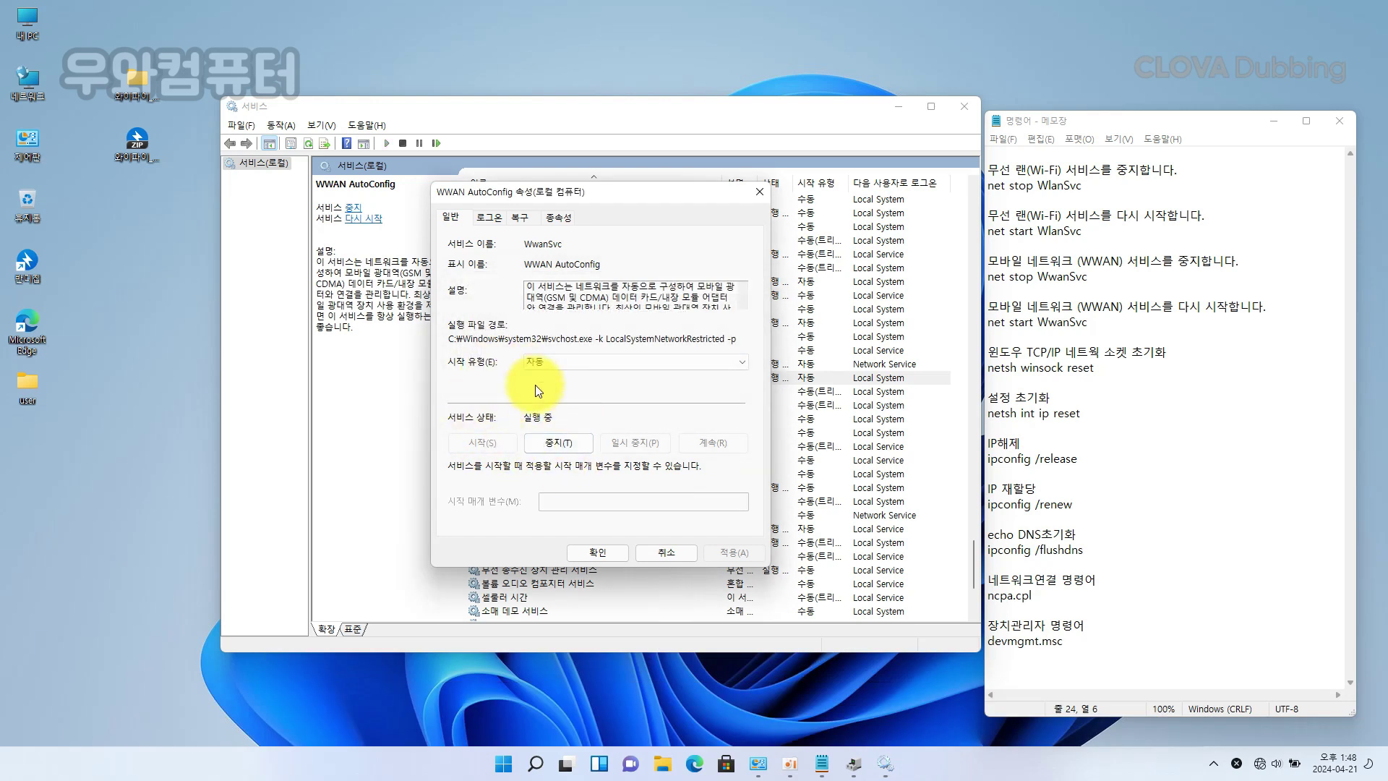
{"action": "left_click", "coordinate": [604, 553]}
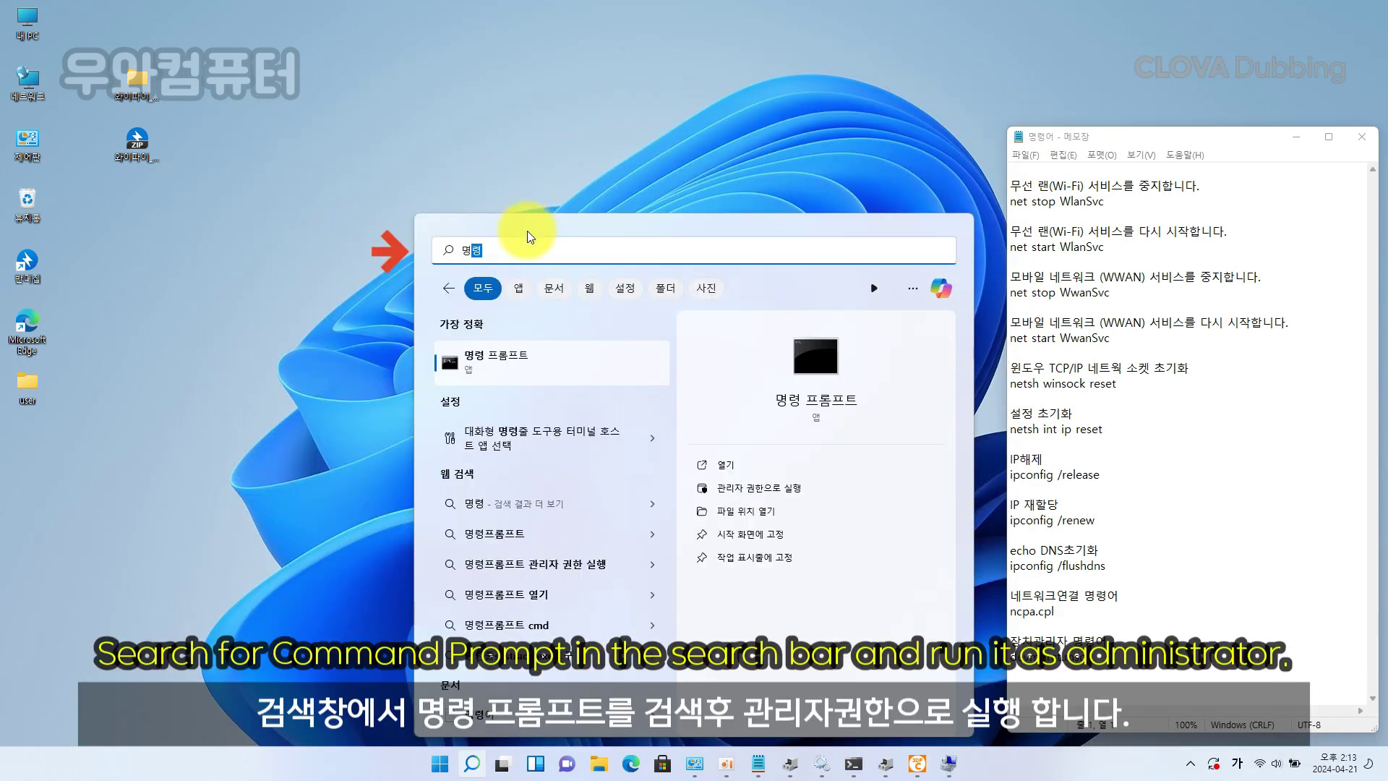
Step: Search for Command Prompt (명령 프롬프트) and run it as administrator
{"action": "type", "text": "—=프=="}
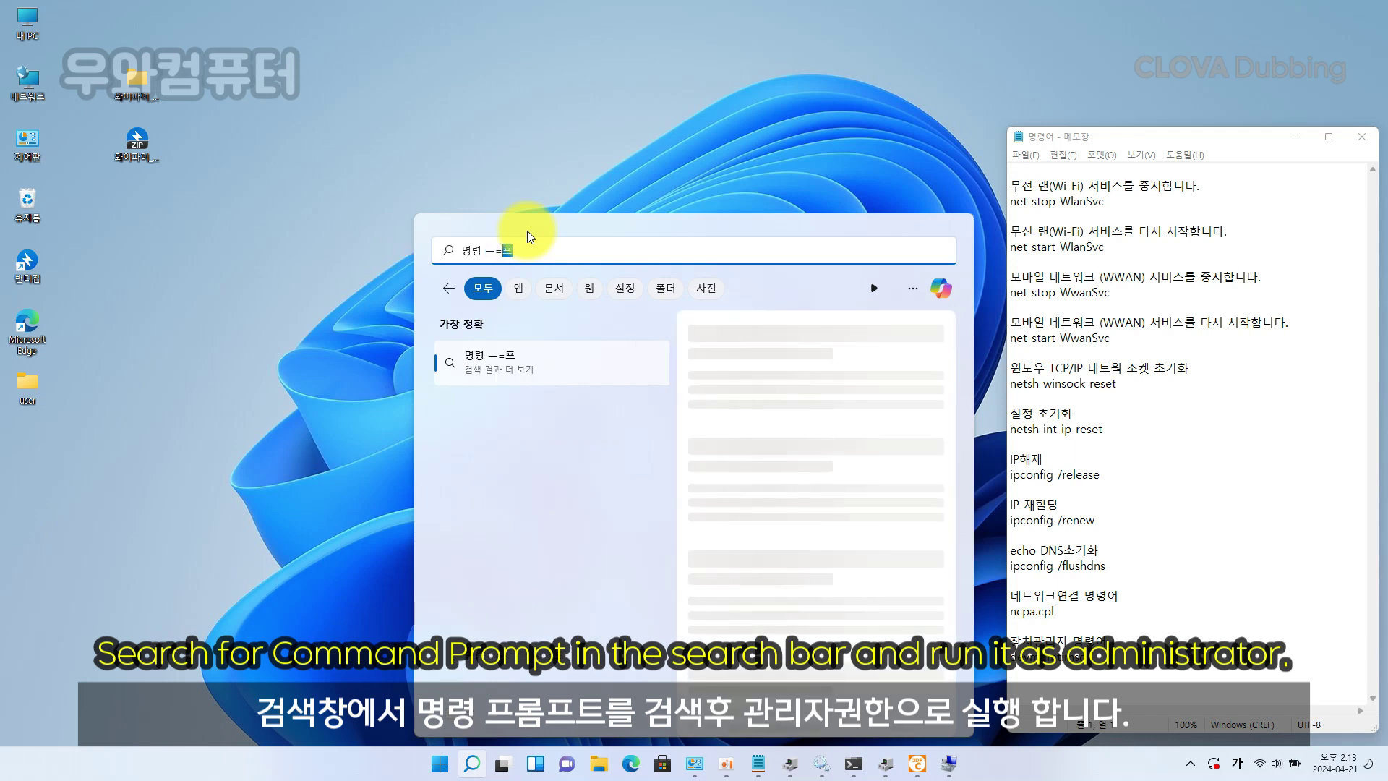
{"action": "key", "text": "BackSpace"}
{"action": "key", "text": "BackSpace"}
{"action": "key", "text": "BackSpace"}
{"action": "key", "text": "BackSpace"}
{"action": "key", "text": "BackSpace"}
{"action": "type", "text": "프롬프트"}
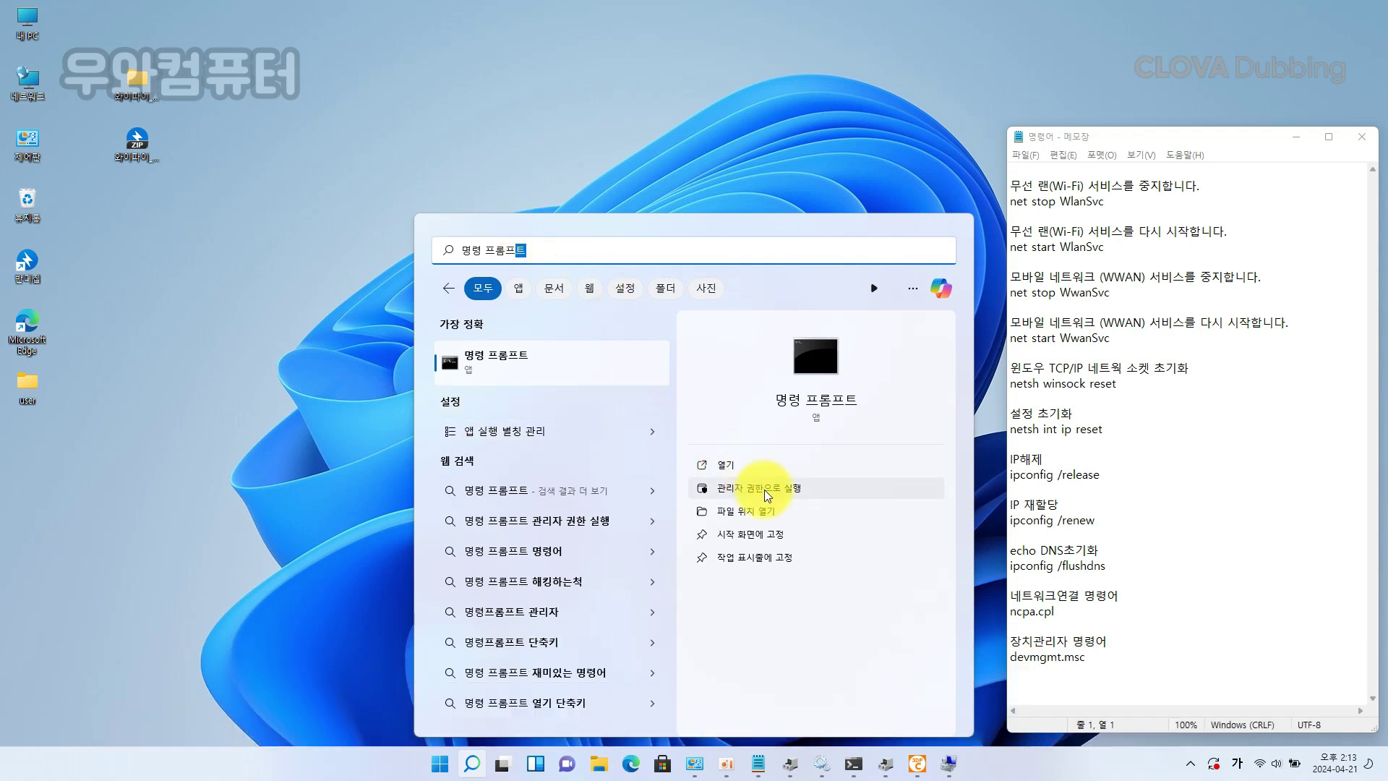
{"action": "left_click", "coordinate": [765, 490]}
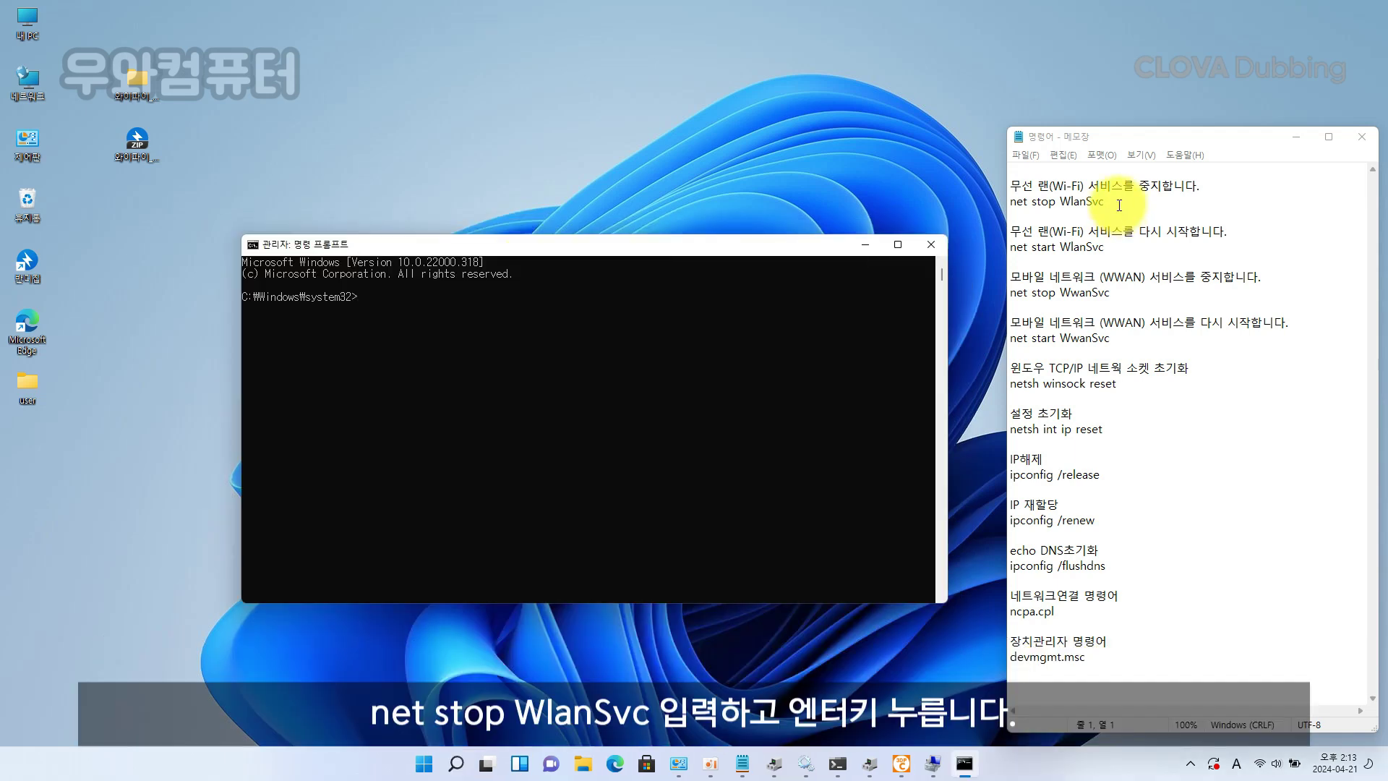
Step: Stop the WLAN service by copying net stop WlanSvc from the notes and running it in the command prompt
{"action": "left_click_drag", "start_coordinate": [1119, 205], "coordinate": [999, 205]}
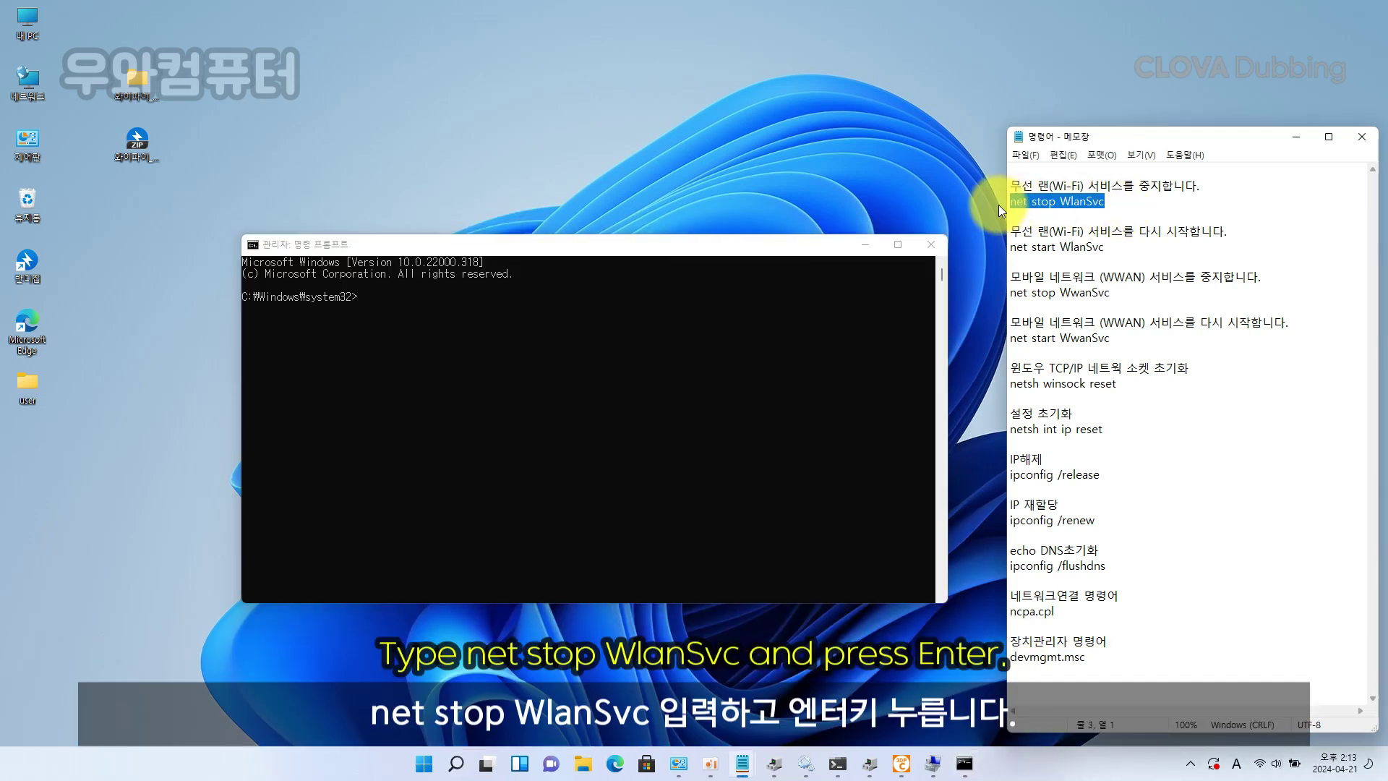
{"action": "key", "text": "ctrl+c"}
{"action": "left_click", "coordinate": [530, 363]}
{"action": "key", "text": "ctrl+v"}
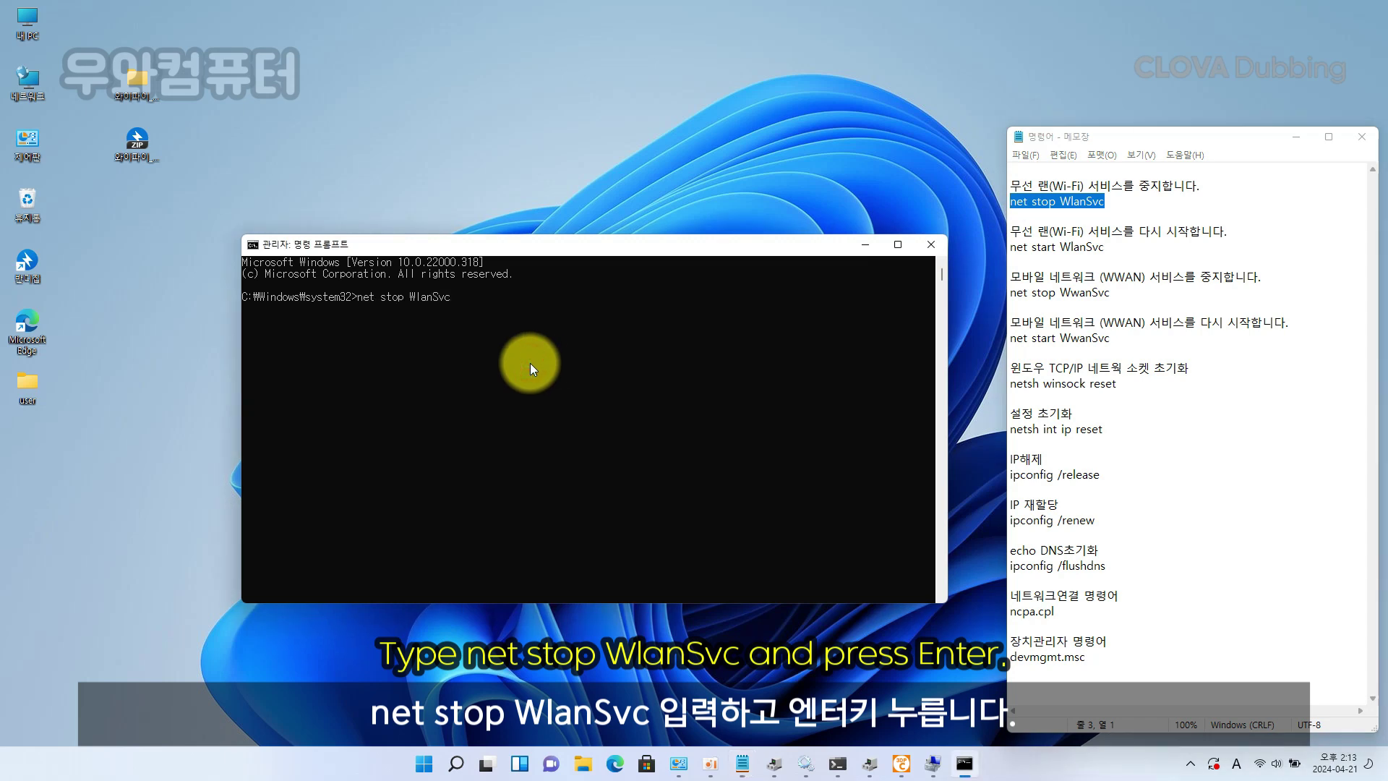
{"action": "key", "text": "Return"}
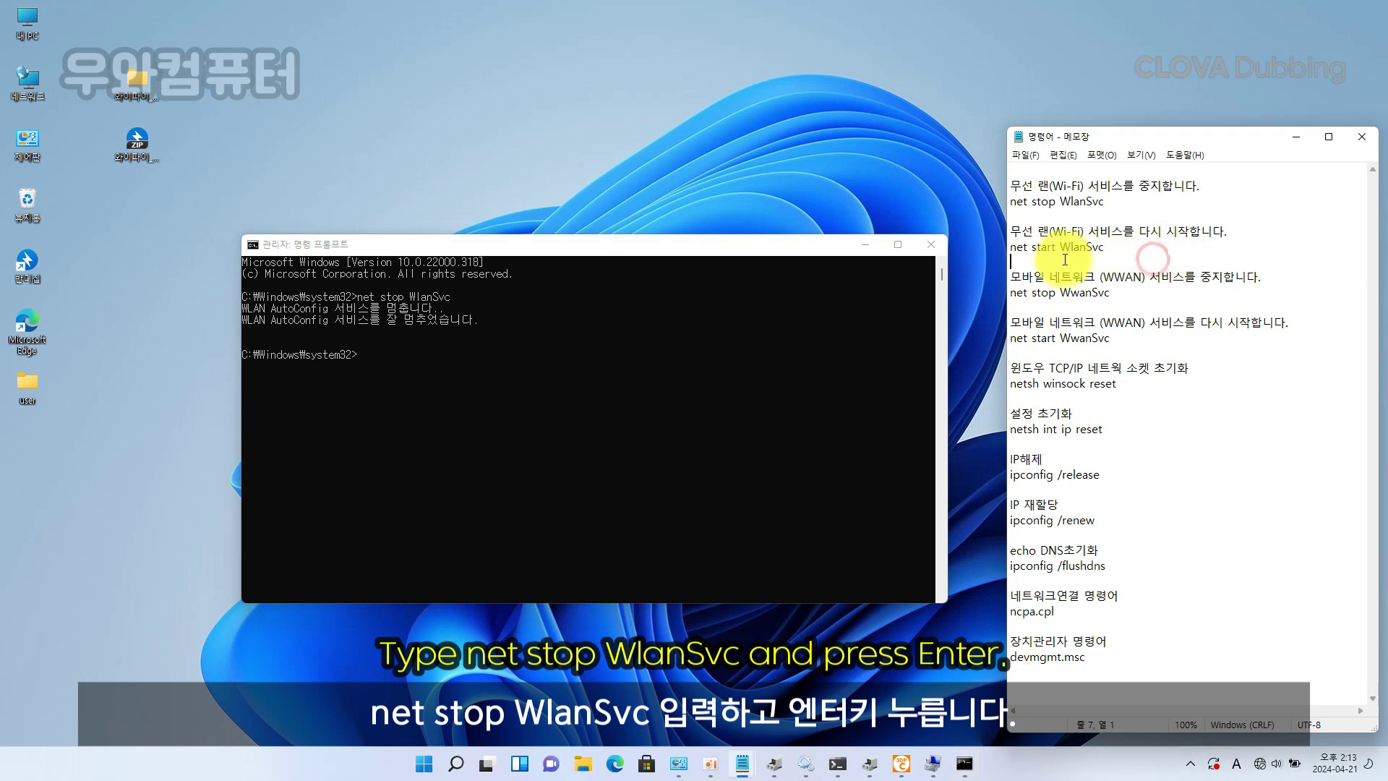
Step: Start the WLAN service again by running net start WlanSvc, copied from the notes
{"action": "left_click_drag", "start_coordinate": [1106, 247], "coordinate": [989, 249]}
{"action": "left_click", "coordinate": [435, 403]}
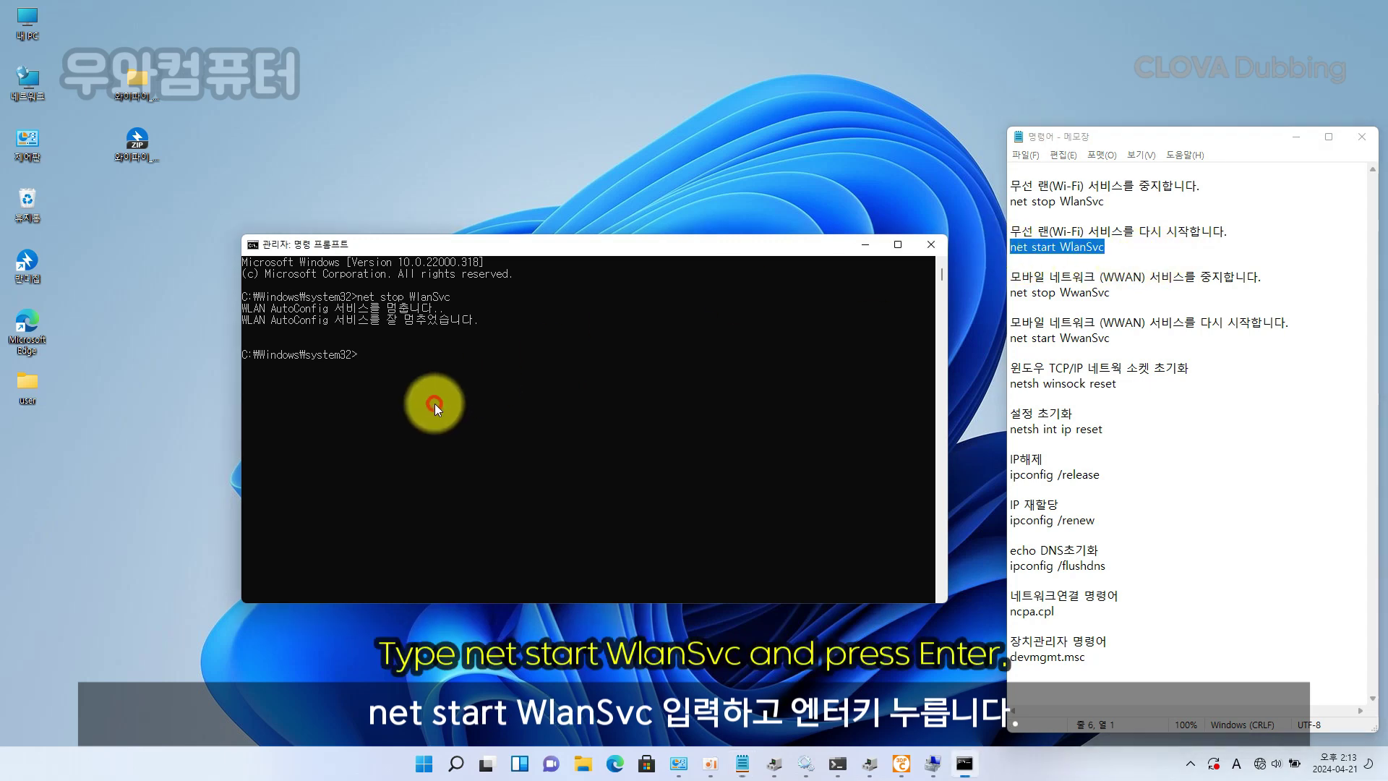
{"action": "right_click", "coordinate": [435, 404]}
{"action": "key", "text": "Return"}
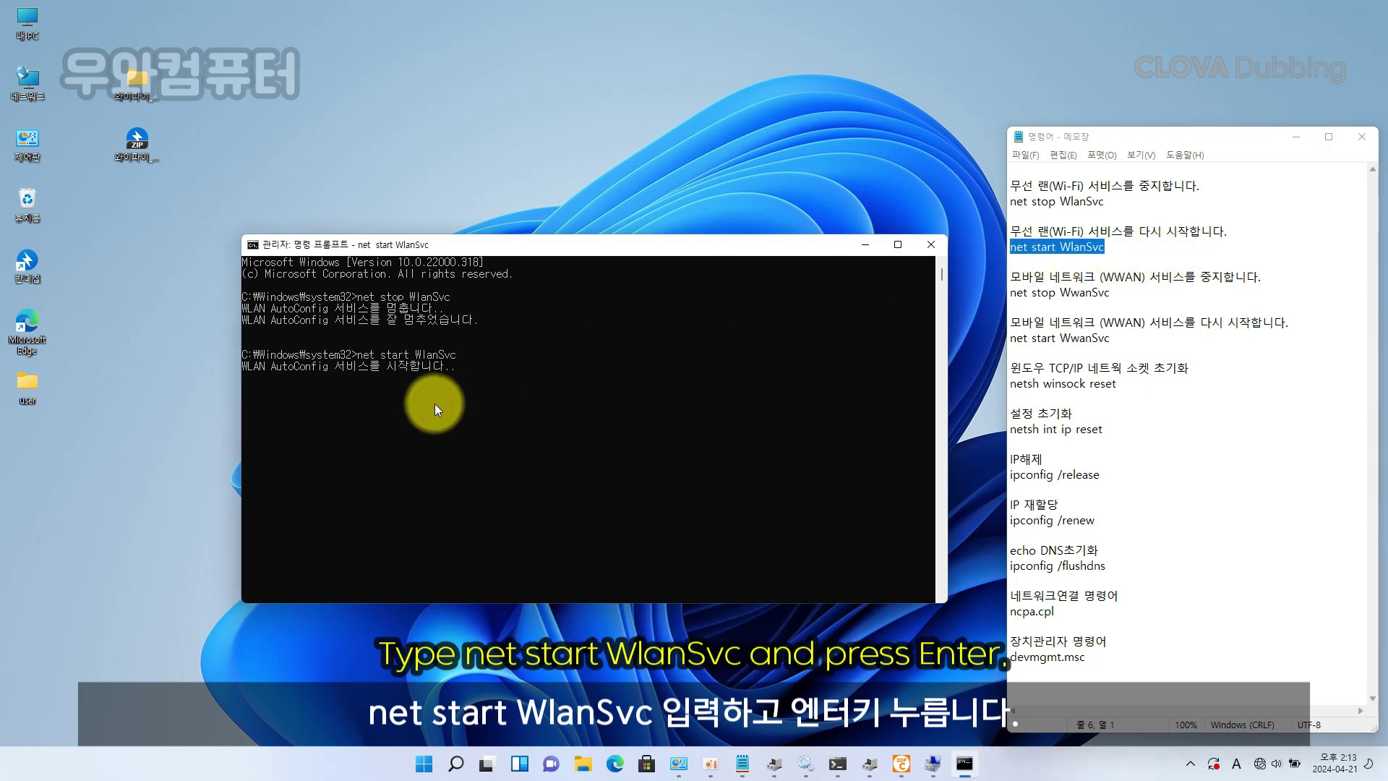
Step: Stop the WWAN service by running net stop WwanSvc, copied from the notes
{"action": "left_click", "coordinate": [1125, 292]}
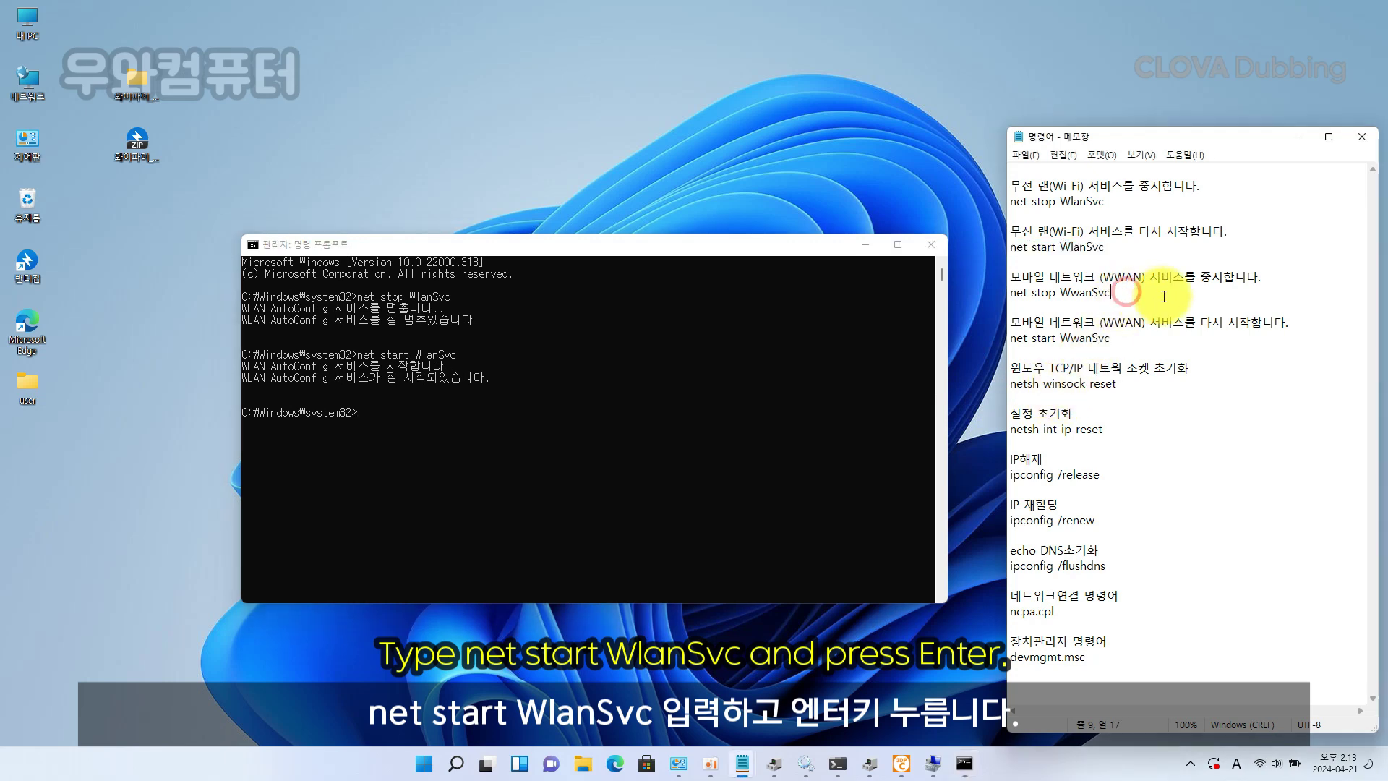
{"action": "left_click_drag", "start_coordinate": [1164, 293], "coordinate": [1000, 293]}
{"action": "left_click", "coordinate": [714, 425]}
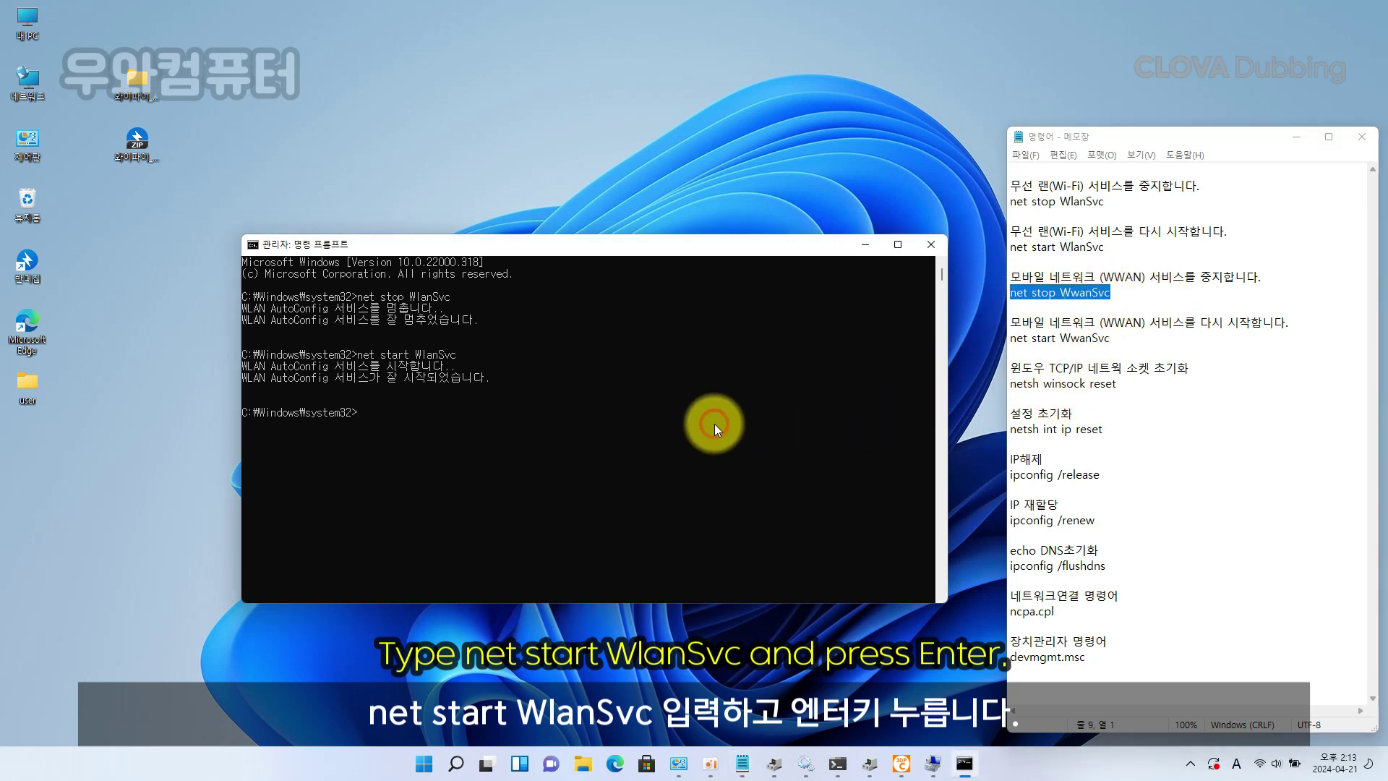
{"action": "right_click", "coordinate": [715, 424]}
{"action": "key", "text": "Return"}
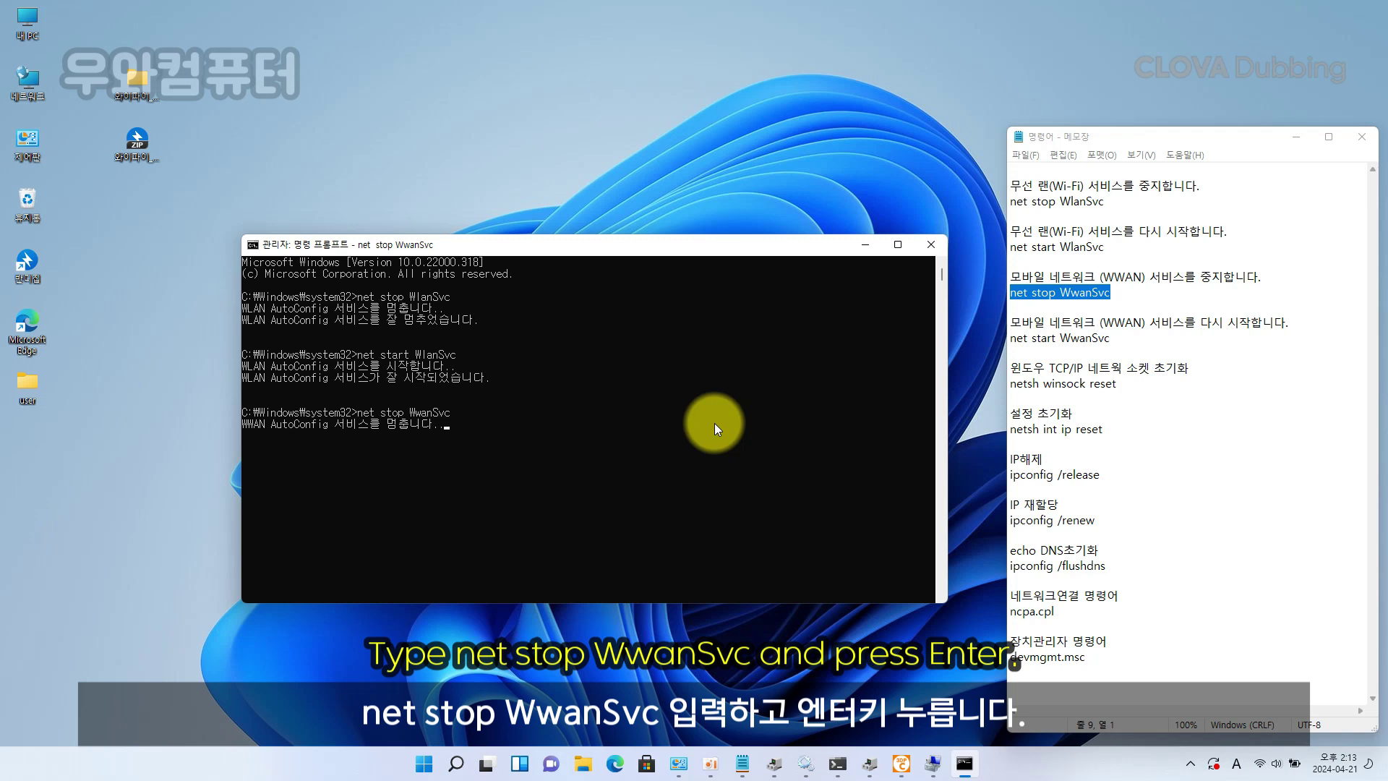
Step: Start the WWAN service again by running net start WwanSvc, copied from the notes
{"action": "left_click", "coordinate": [1221, 290]}
{"action": "left_click_drag", "start_coordinate": [1186, 339], "coordinate": [992, 334]}
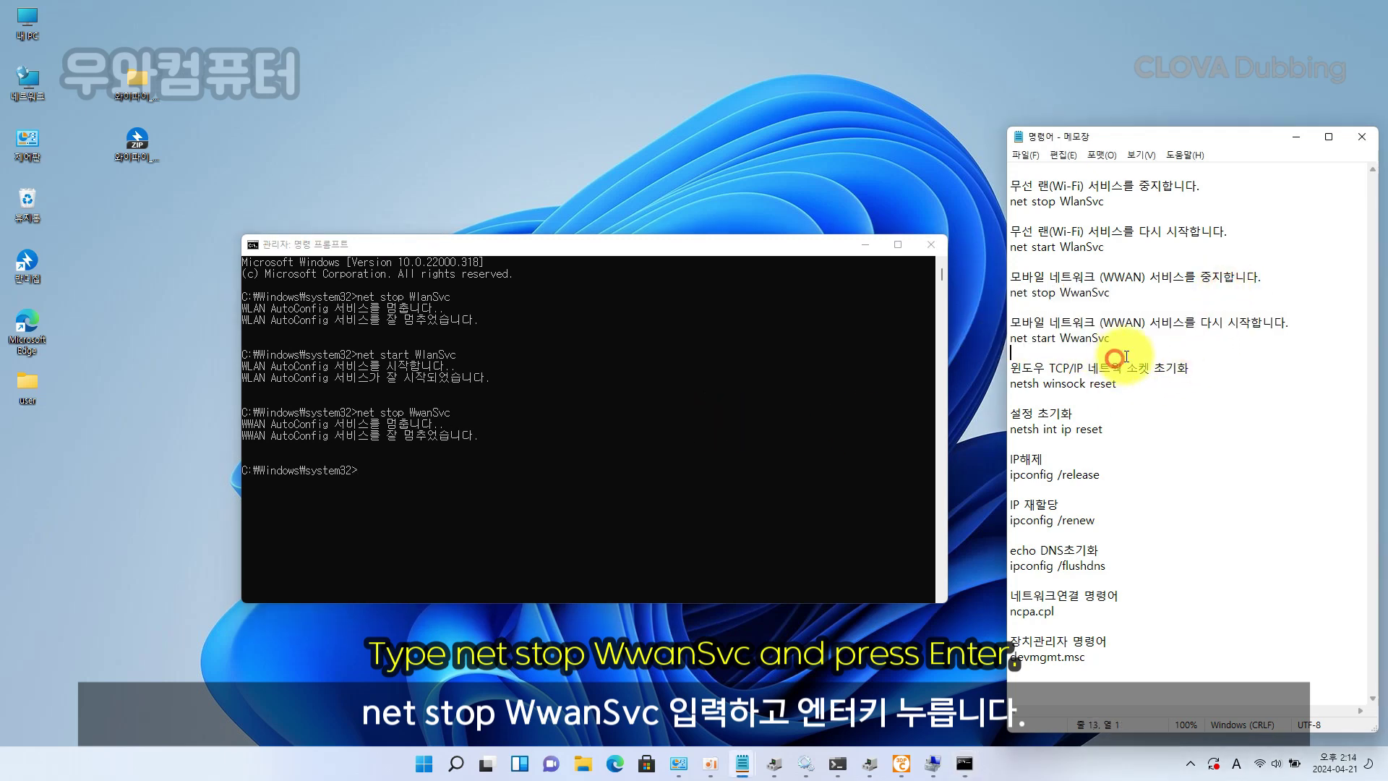
{"action": "left_click_drag", "start_coordinate": [1113, 338], "coordinate": [1009, 338]}
{"action": "left_click", "coordinate": [646, 498]}
{"action": "right_click", "coordinate": [677, 479]}
{"action": "key", "text": "Return"}
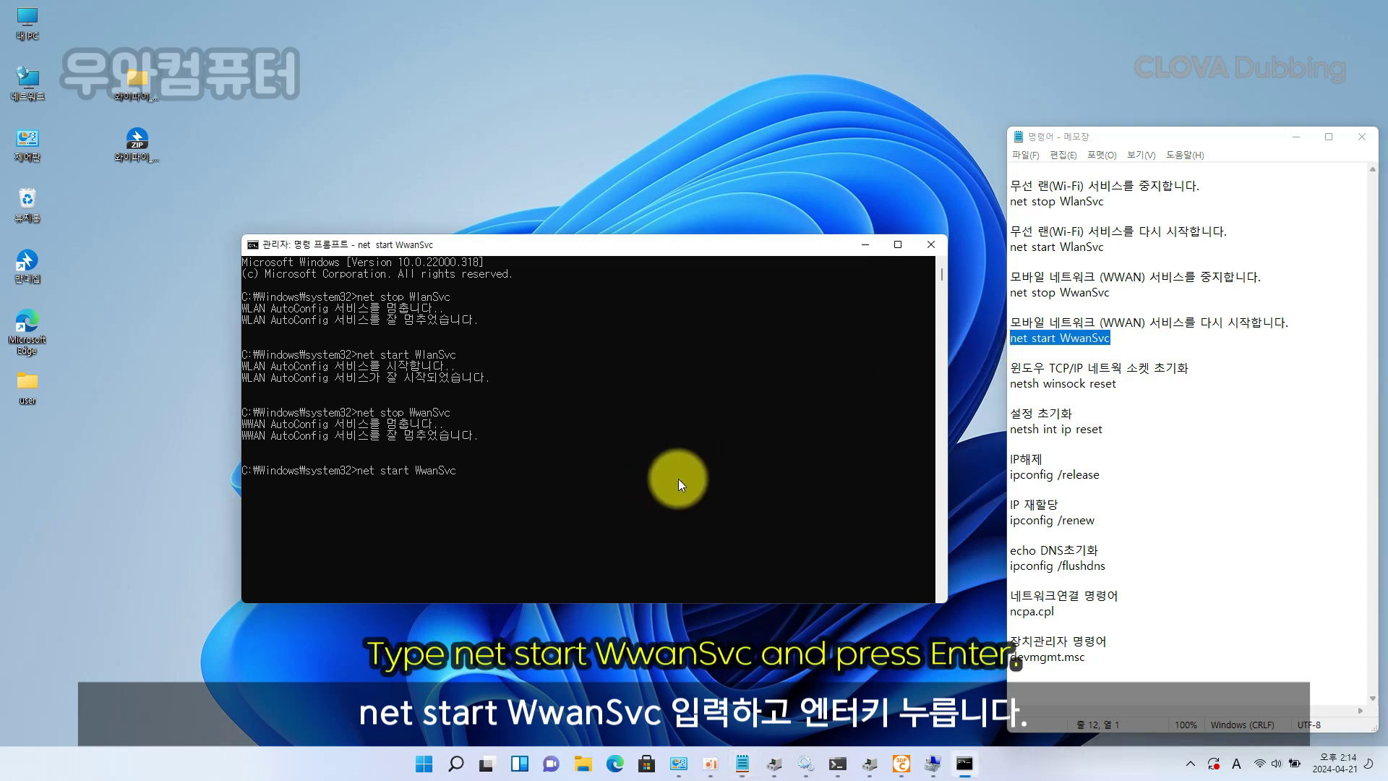
Step: Reset the Windows network sockets by running netsh winsock reset in the command prompt
{"action": "left_click_drag", "start_coordinate": [657, 249], "coordinate": [701, 200]}
{"action": "left_click_drag", "start_coordinate": [1169, 386], "coordinate": [986, 365]}
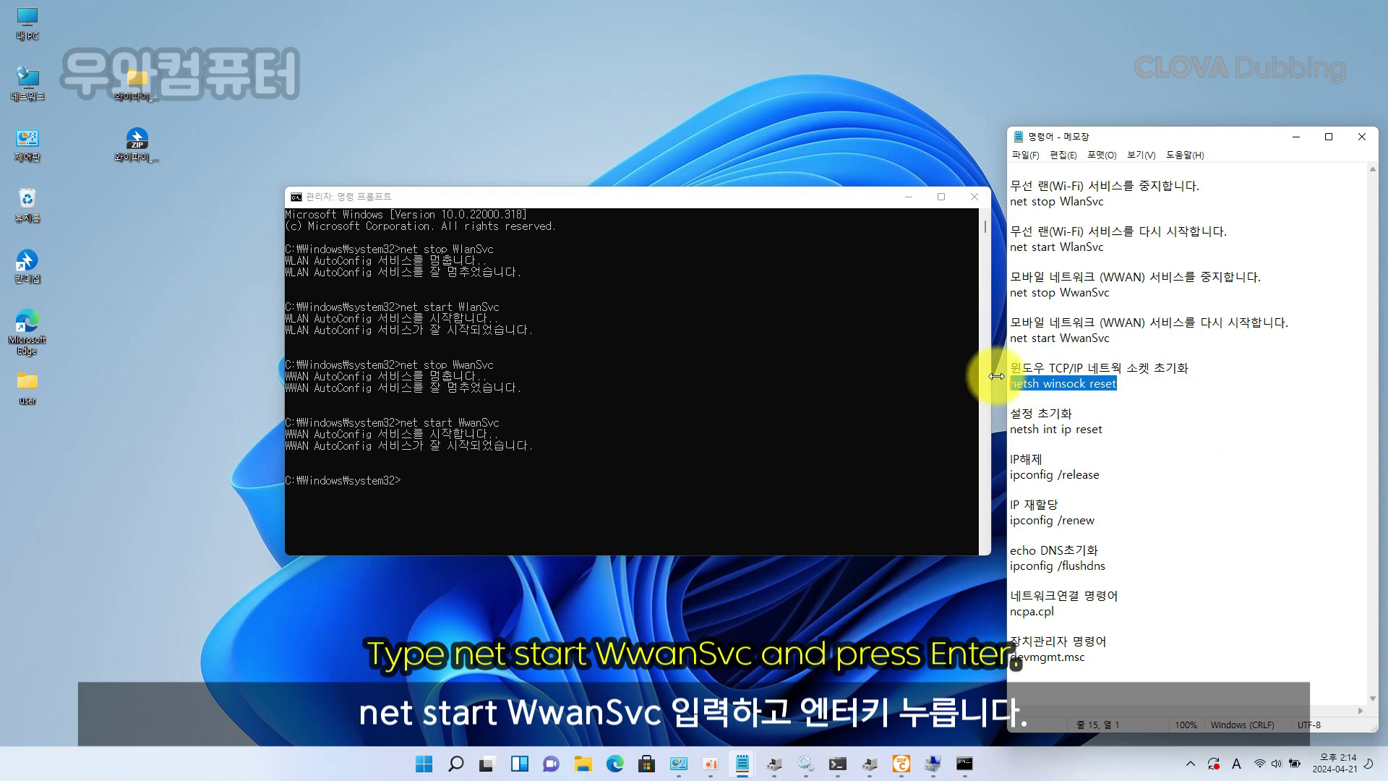
{"action": "left_click", "coordinate": [498, 498]}
{"action": "right_click", "coordinate": [498, 499]}
{"action": "key", "text": "Return"}
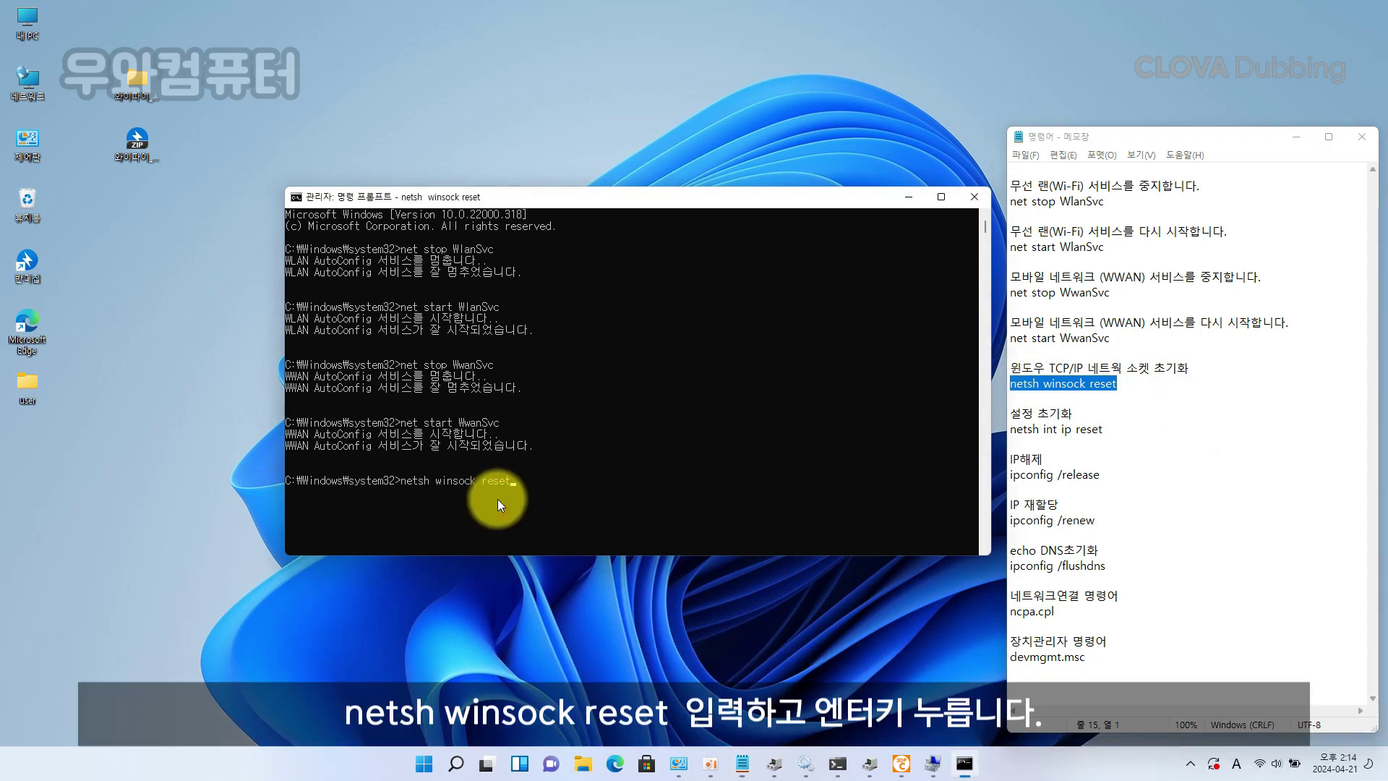
{"action": "scroll", "coordinate": [657, 447], "scroll_direction": "down", "scroll_amount": 3}
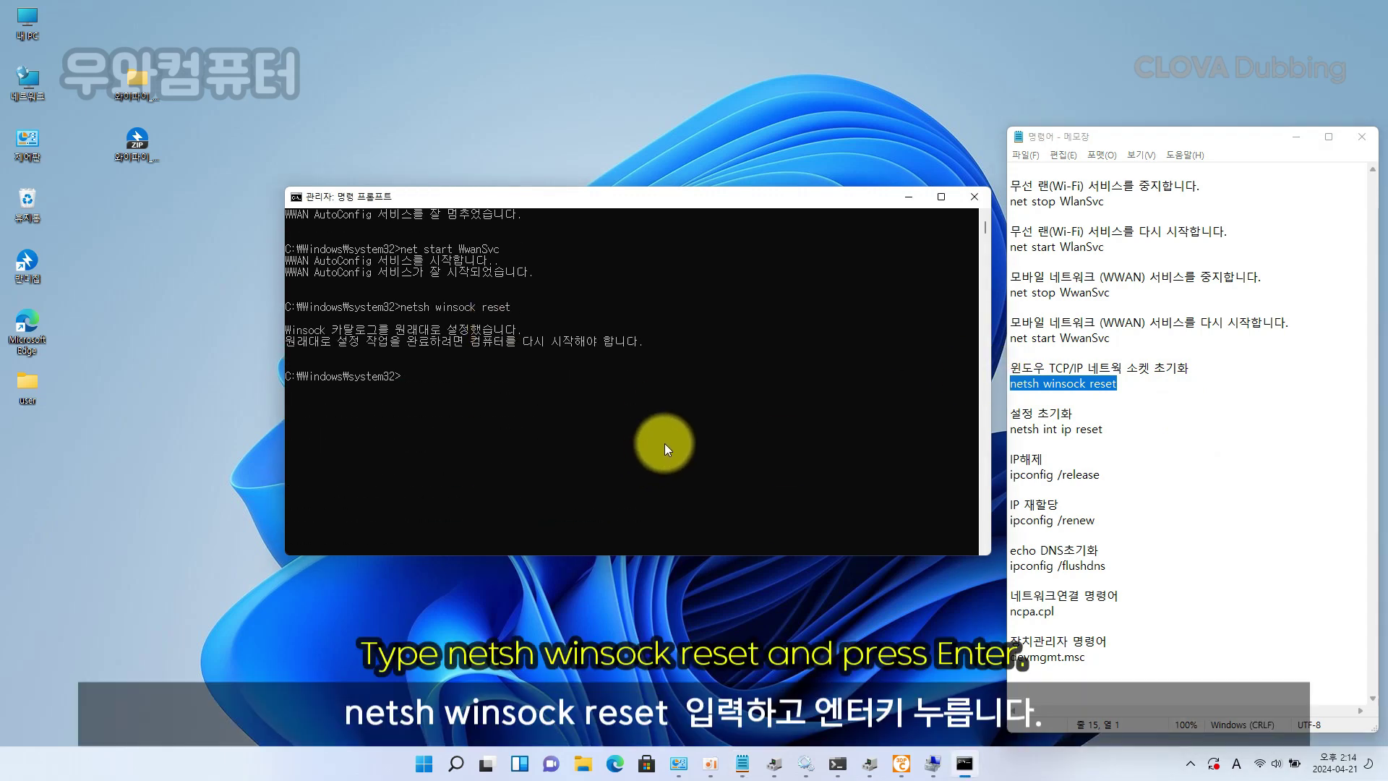
Step: Reset the IP configuration by running netsh int ip reset, copied from the notes
{"action": "left_click", "coordinate": [1188, 434]}
{"action": "left_click_drag", "start_coordinate": [1187, 433], "coordinate": [1005, 431]}
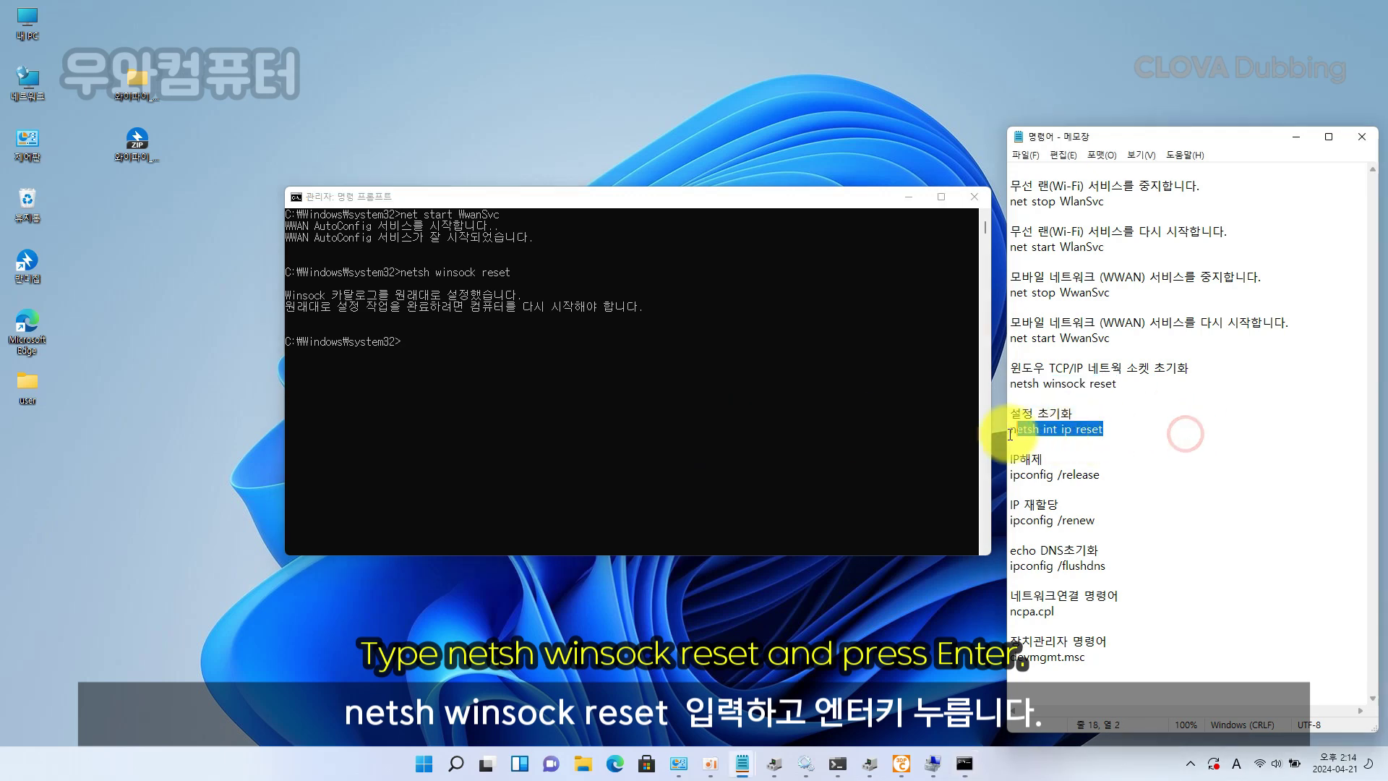
{"action": "left_click", "coordinate": [582, 402]}
{"action": "key", "text": "ctrl+v"}
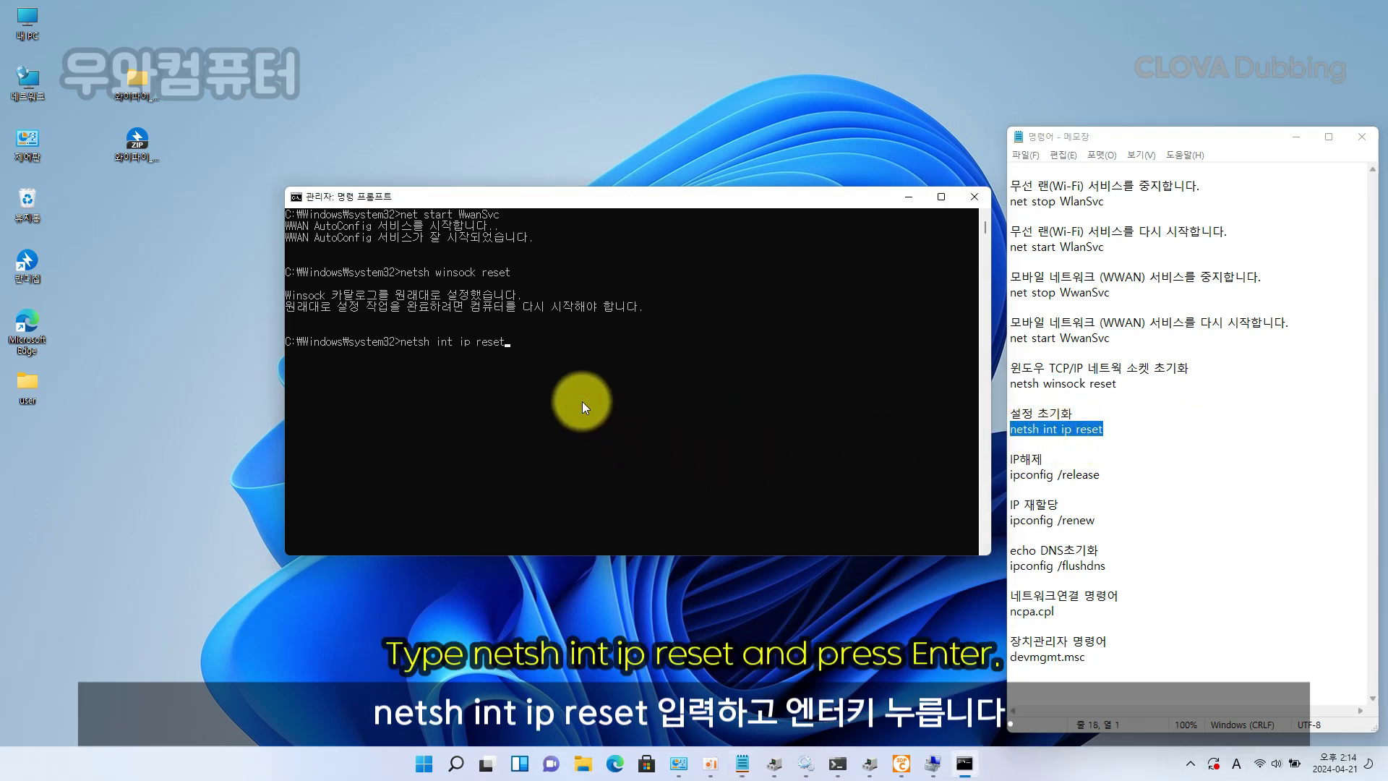
{"action": "key", "text": "Return"}
{"action": "scroll", "coordinate": [712, 391], "scroll_direction": "down", "scroll_amount": 7}
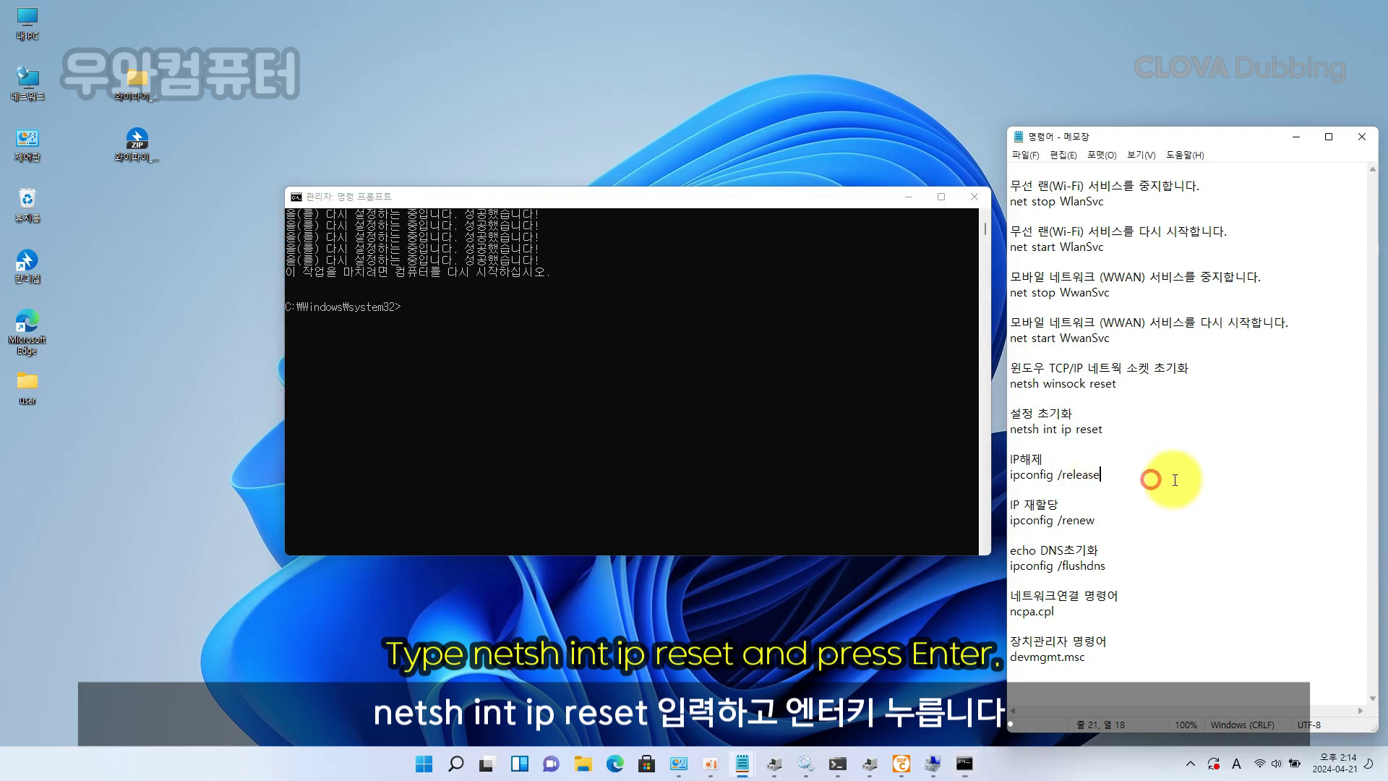
Step: Release the current IP address by running ipconfig /release, copied from the notes
{"action": "left_click_drag", "start_coordinate": [1153, 477], "coordinate": [966, 469]}
{"action": "left_click", "coordinate": [531, 393]}
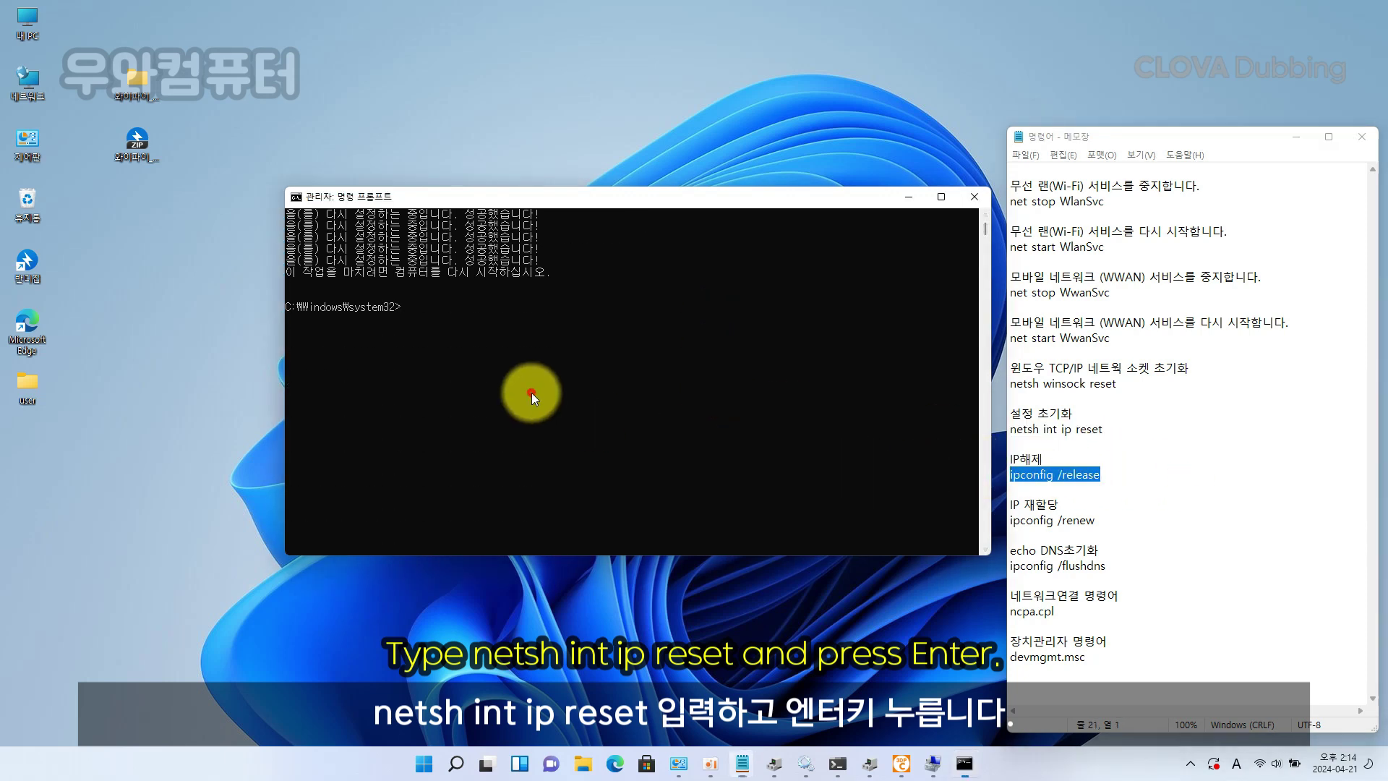
{"action": "key", "text": "ctrl+v"}
{"action": "key", "text": "Return"}
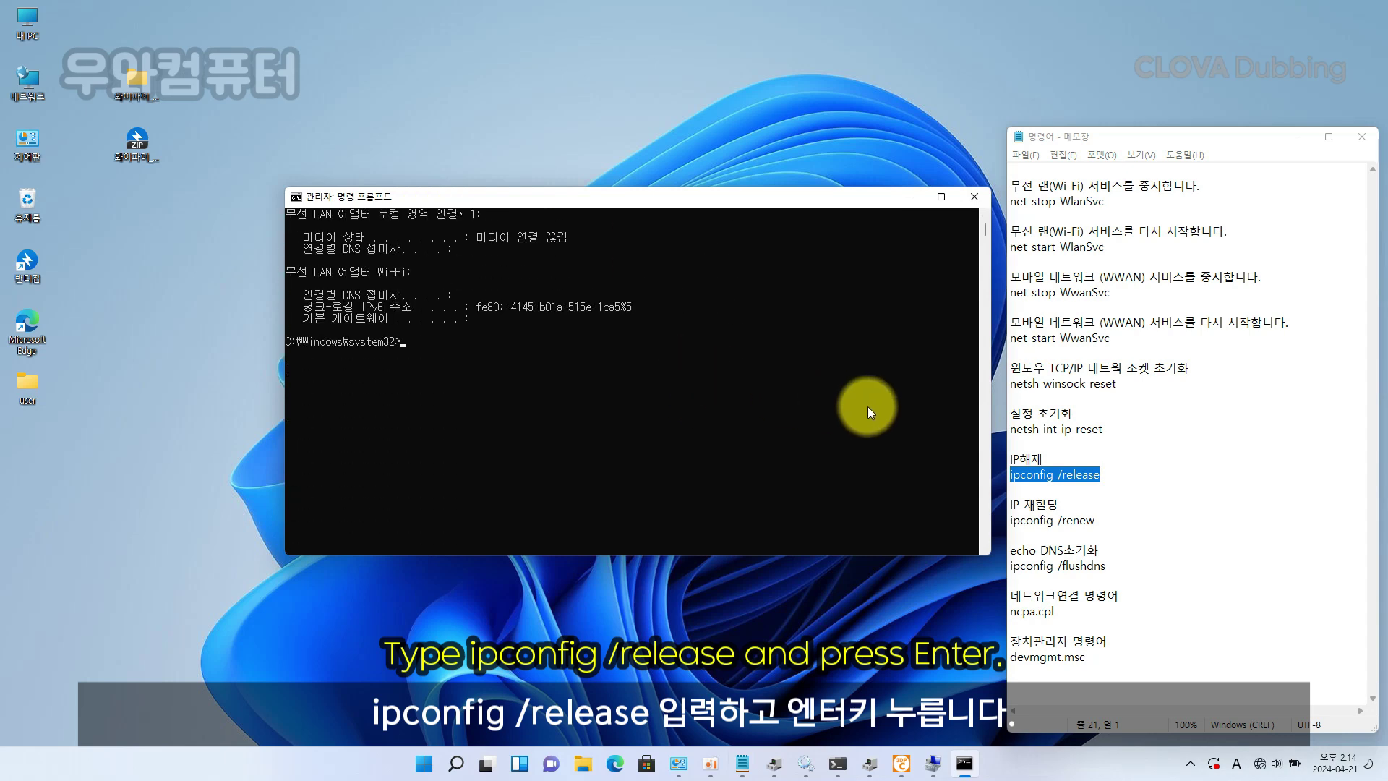
Step: Request a new IP address by running ipconfig /renew, copied from the notes
{"action": "left_click_drag", "start_coordinate": [1239, 520], "coordinate": [1001, 518]}
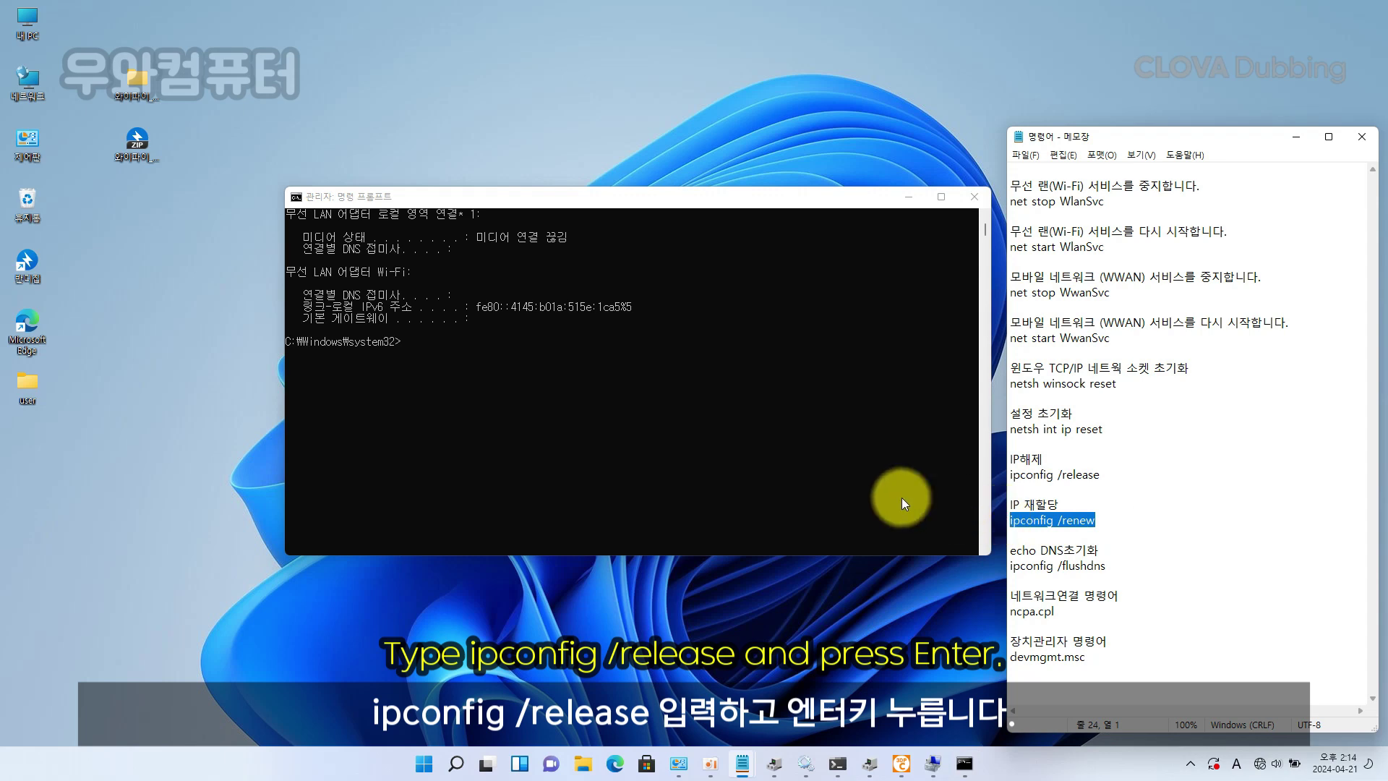
{"action": "left_click", "coordinate": [472, 398]}
{"action": "key", "text": "ctrl+v"}
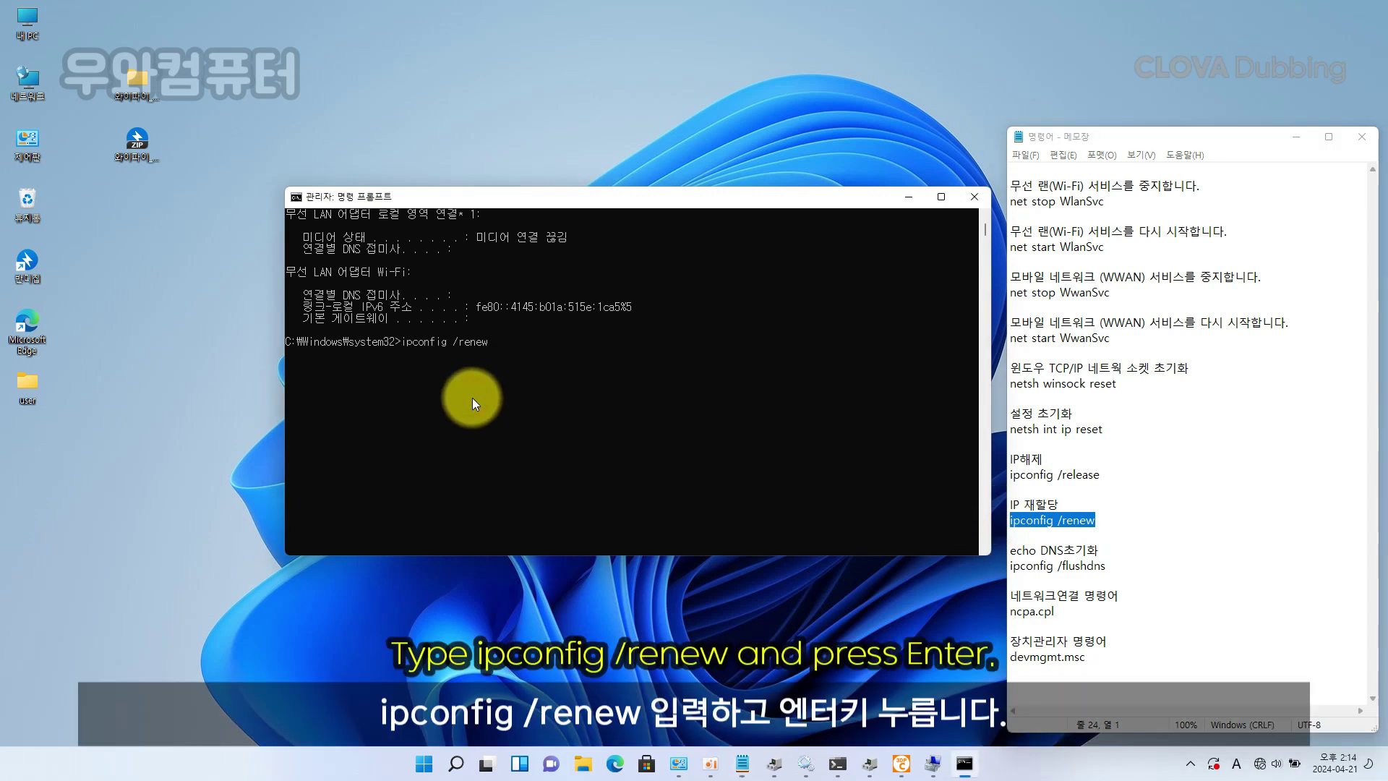
{"action": "key", "text": "Return"}
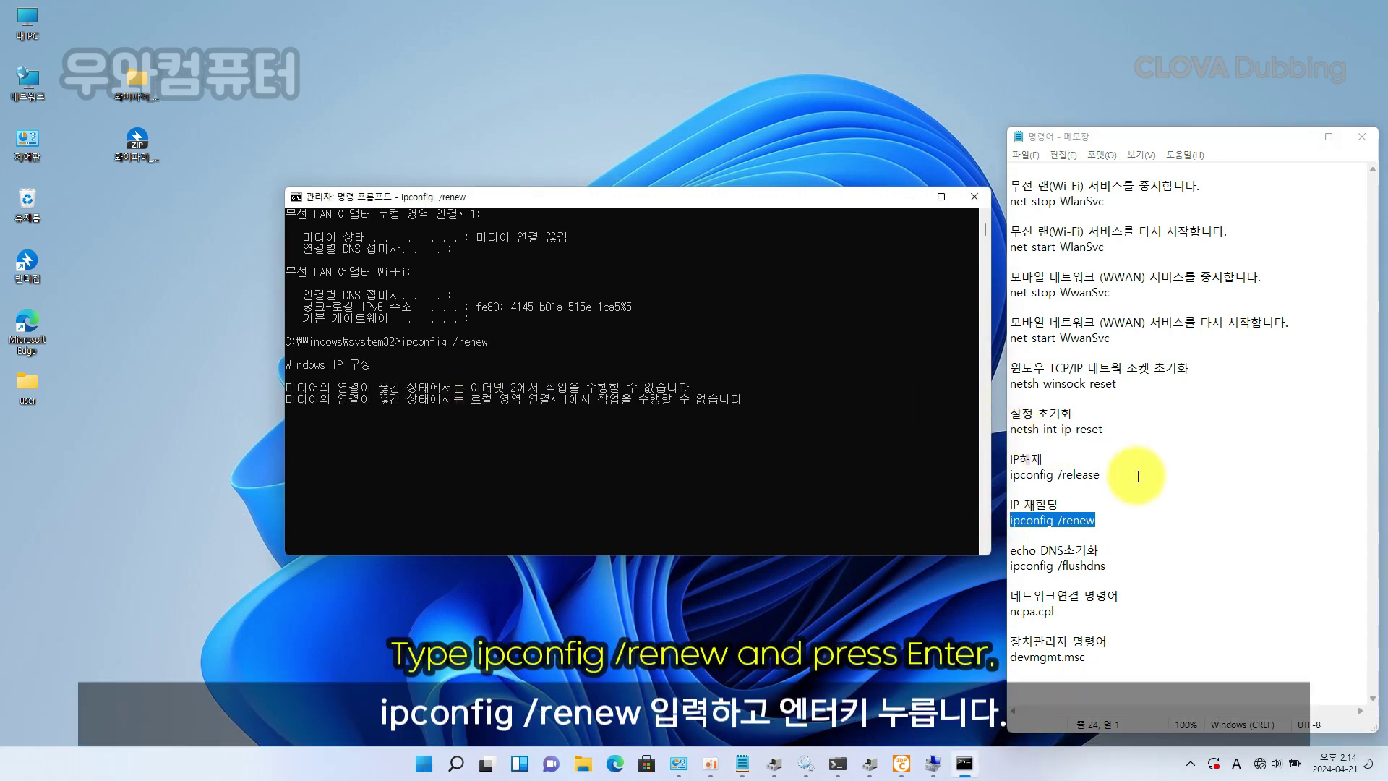
Step: Clear the DNS resolver cache by running ipconfig /flushdns, copied from the notes
{"action": "left_click_drag", "start_coordinate": [1136, 565], "coordinate": [1010, 565]}
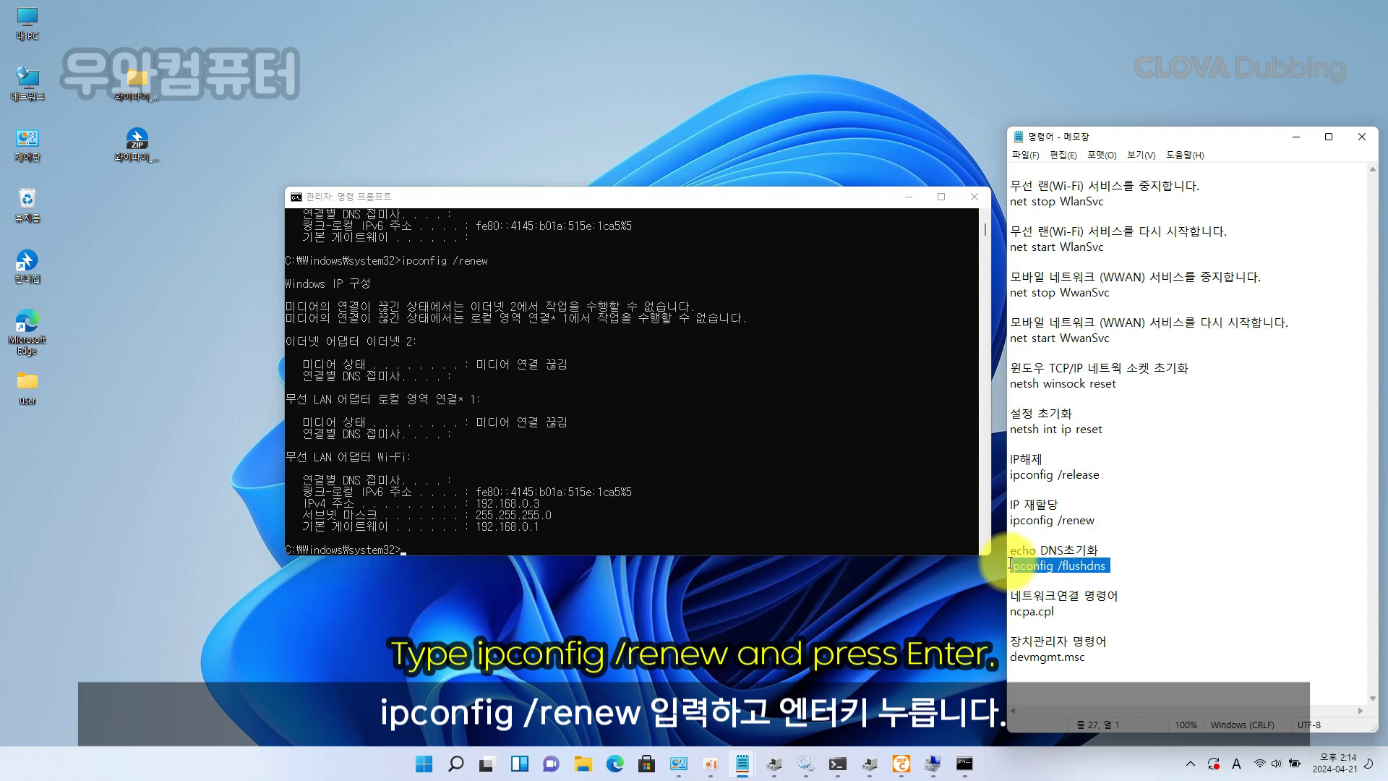
{"action": "left_click", "coordinate": [518, 333]}
{"action": "key", "text": "ctrl+v"}
{"action": "key", "text": "Return"}
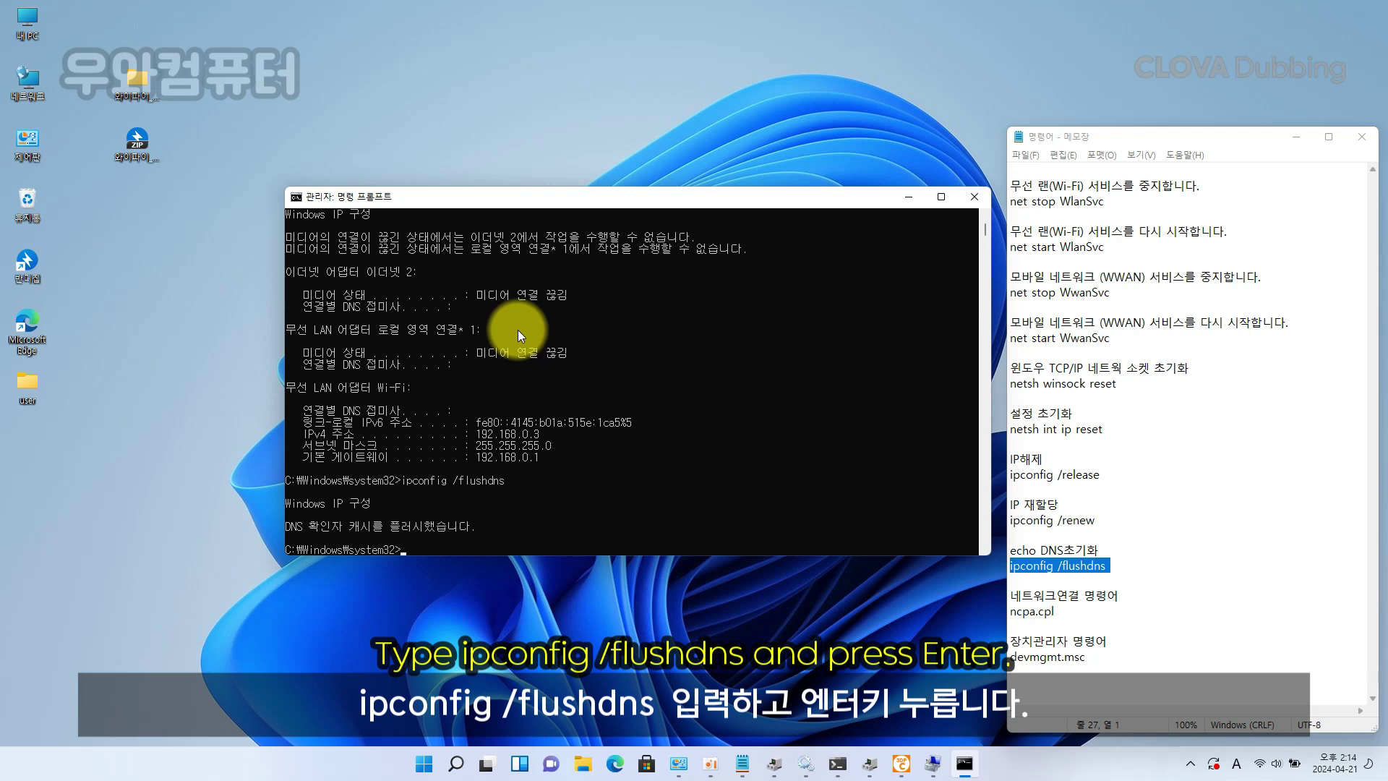
{"action": "scroll", "coordinate": [777, 422], "scroll_direction": "down", "scroll_amount": 5}
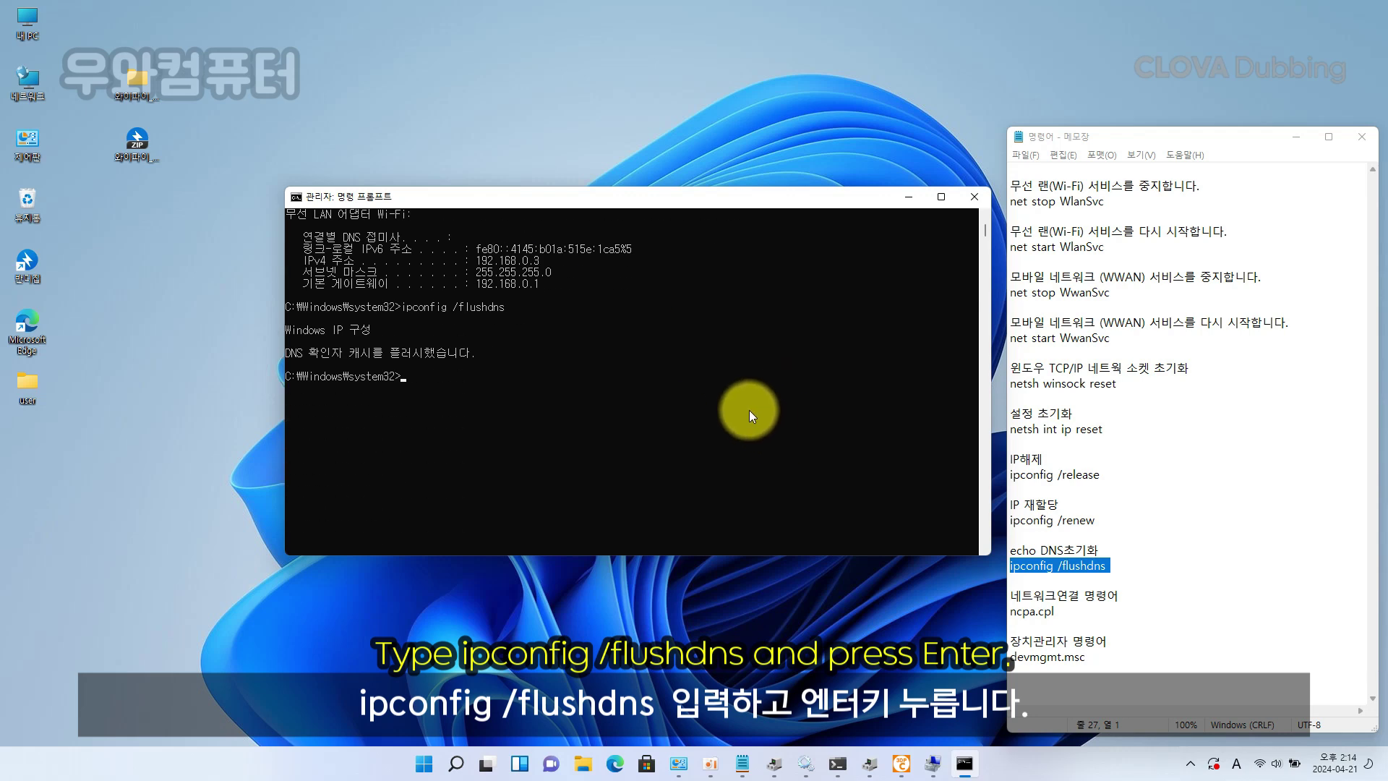
{"action": "left_click", "coordinate": [1186, 539]}
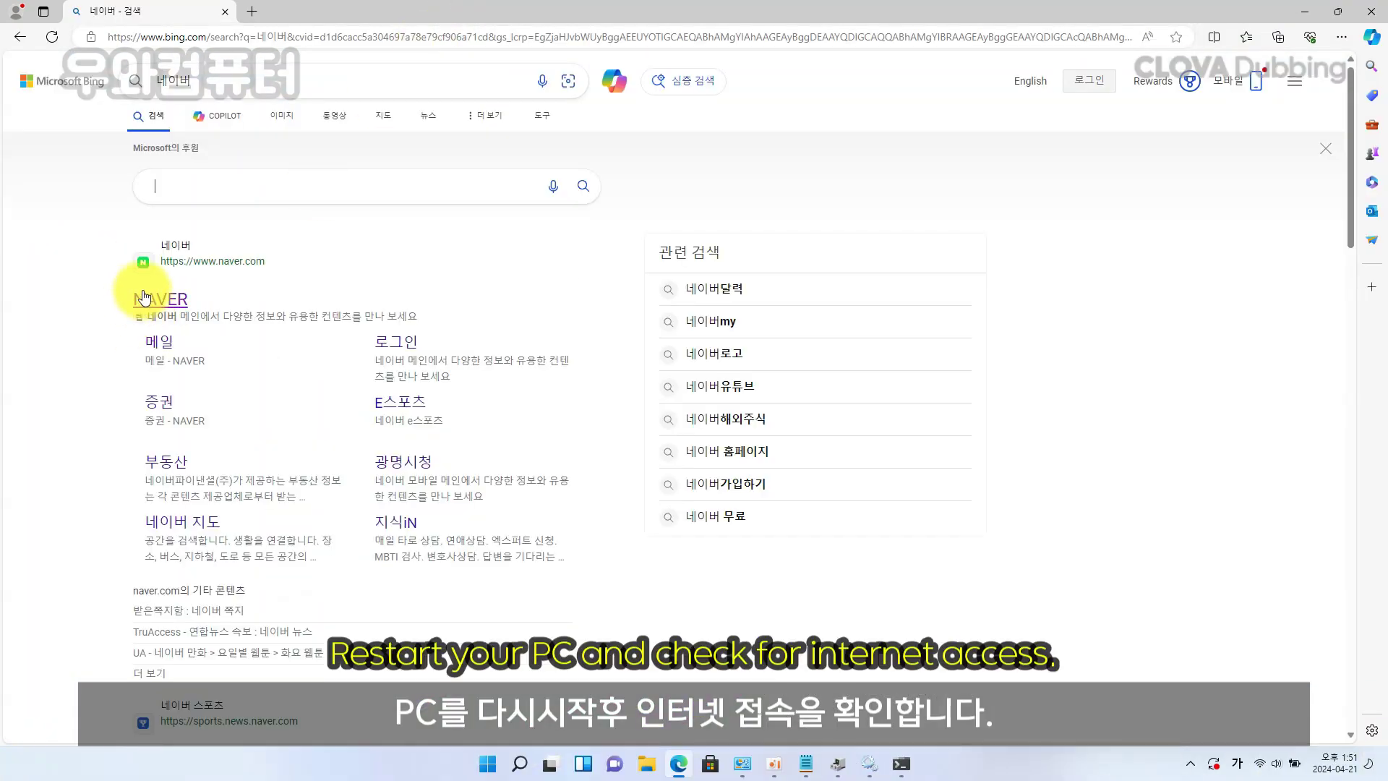
Step: Open the NAVER site from the 네이버 search results to check internet access
{"action": "left_click", "coordinate": [160, 300]}
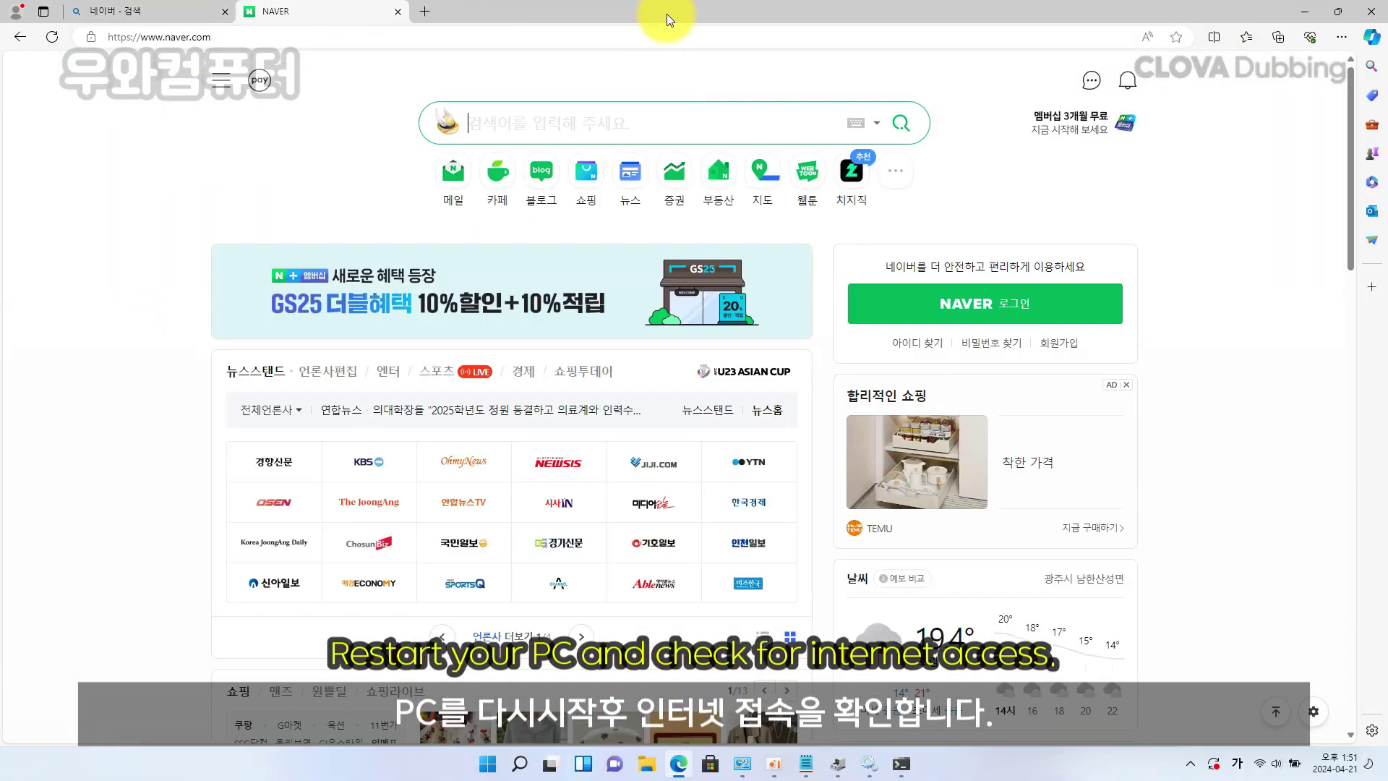
{"action": "double_click", "coordinate": [666, 17]}
{"action": "left_click_drag", "start_coordinate": [519, 25], "coordinate": [744, 55]}
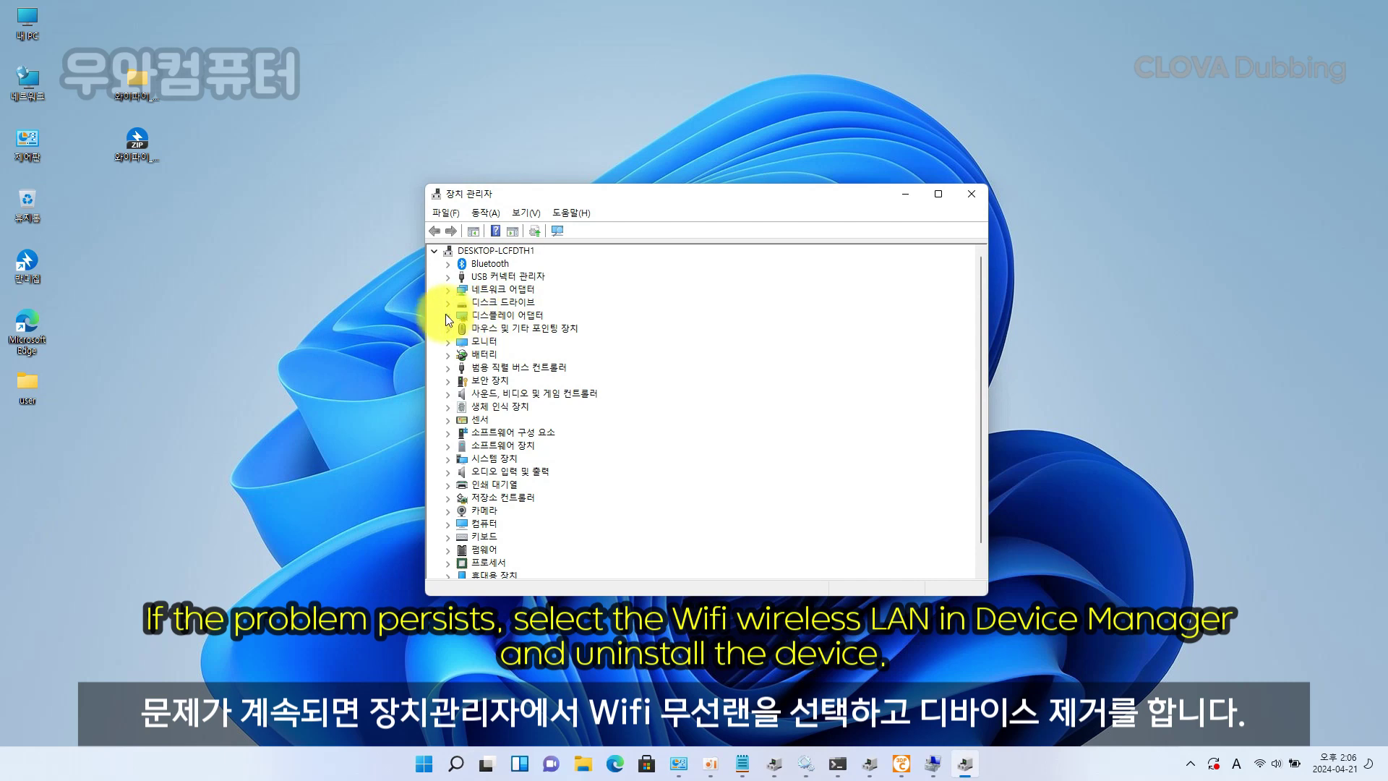
Step: Uninstall the Intel(R) Wi-Fi 6 AX201 160MHz network adapter in Device Manager, leaving the option to remove its driver unchecked
{"action": "left_click", "coordinate": [448, 290]}
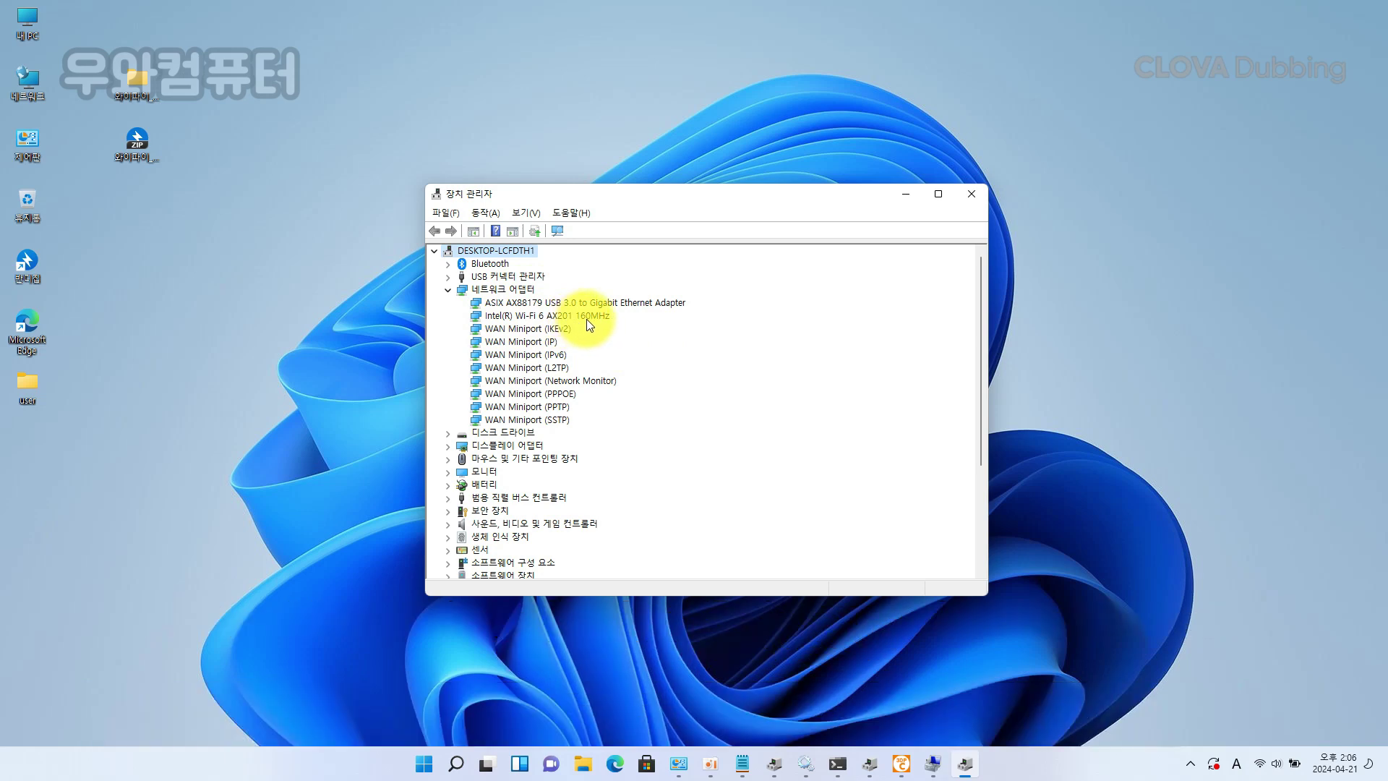
{"action": "right_click", "coordinate": [586, 320]}
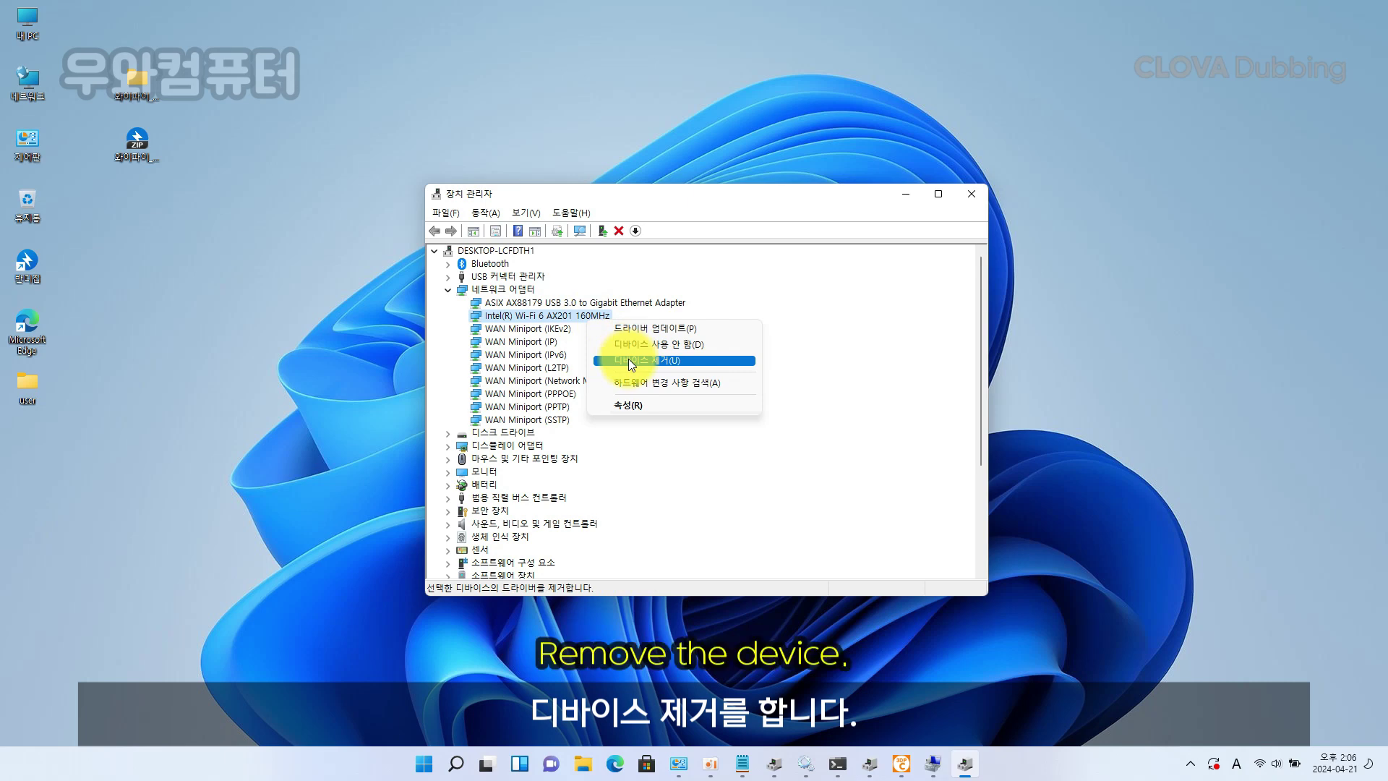
{"action": "left_click", "coordinate": [627, 359]}
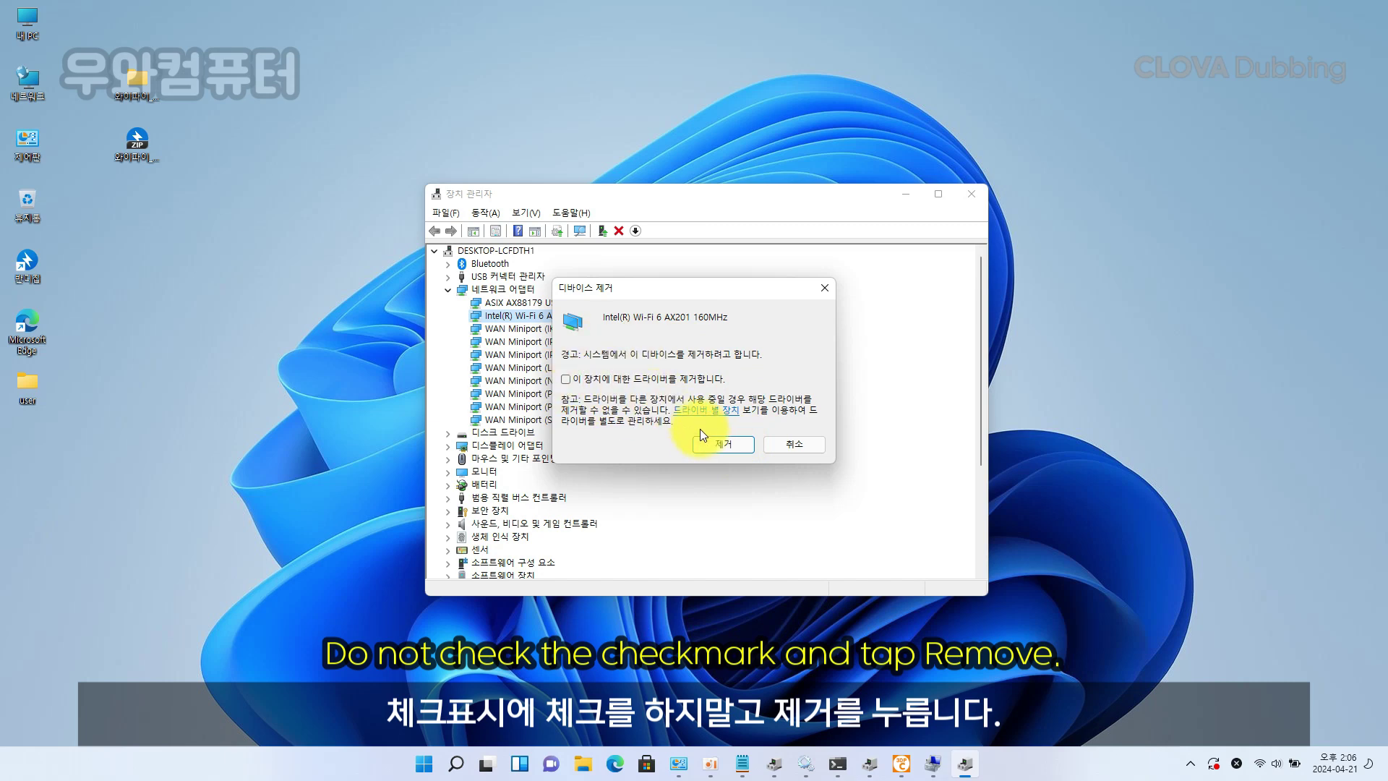
{"action": "left_click", "coordinate": [724, 443]}
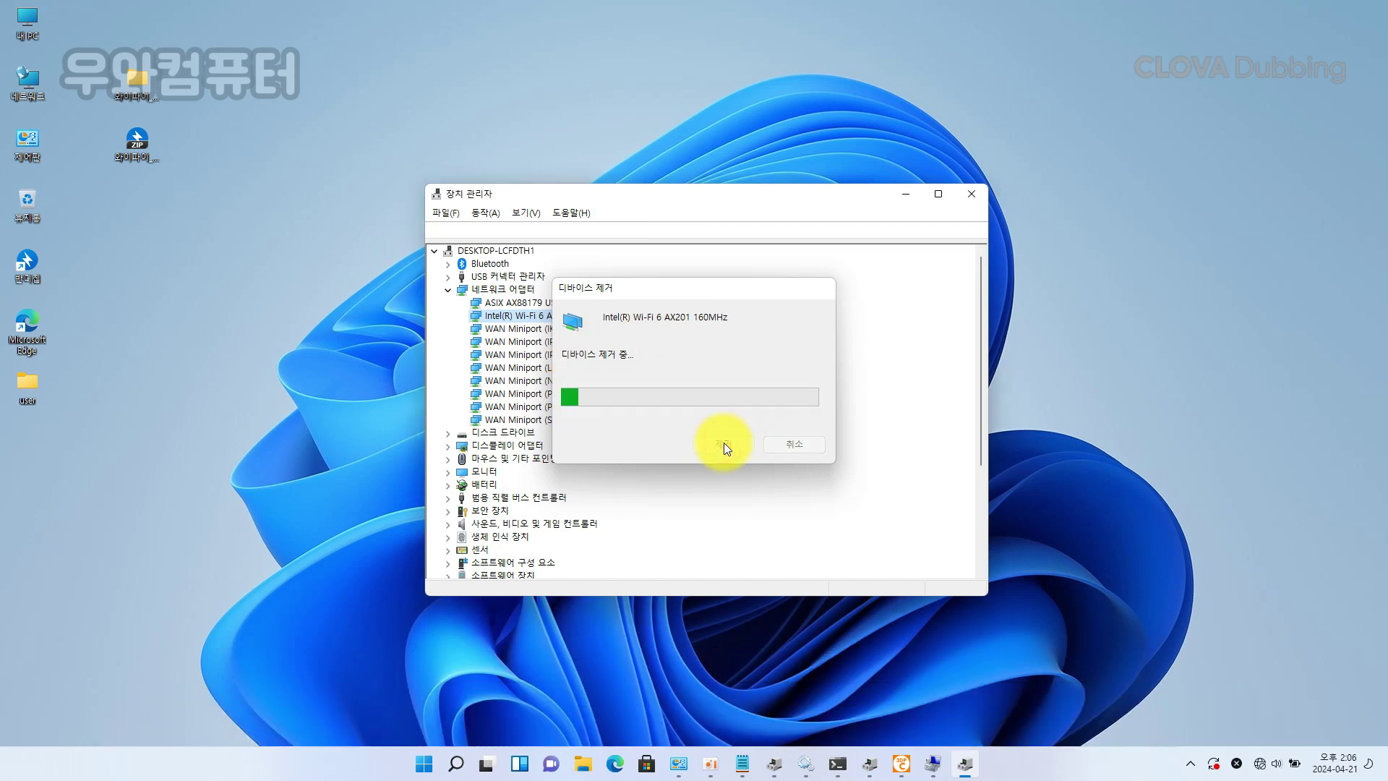
Step: Scan the computer for hardware changes in Device Manager to reinstall the removed Wi-Fi adapter
{"action": "right_click", "coordinate": [511, 249]}
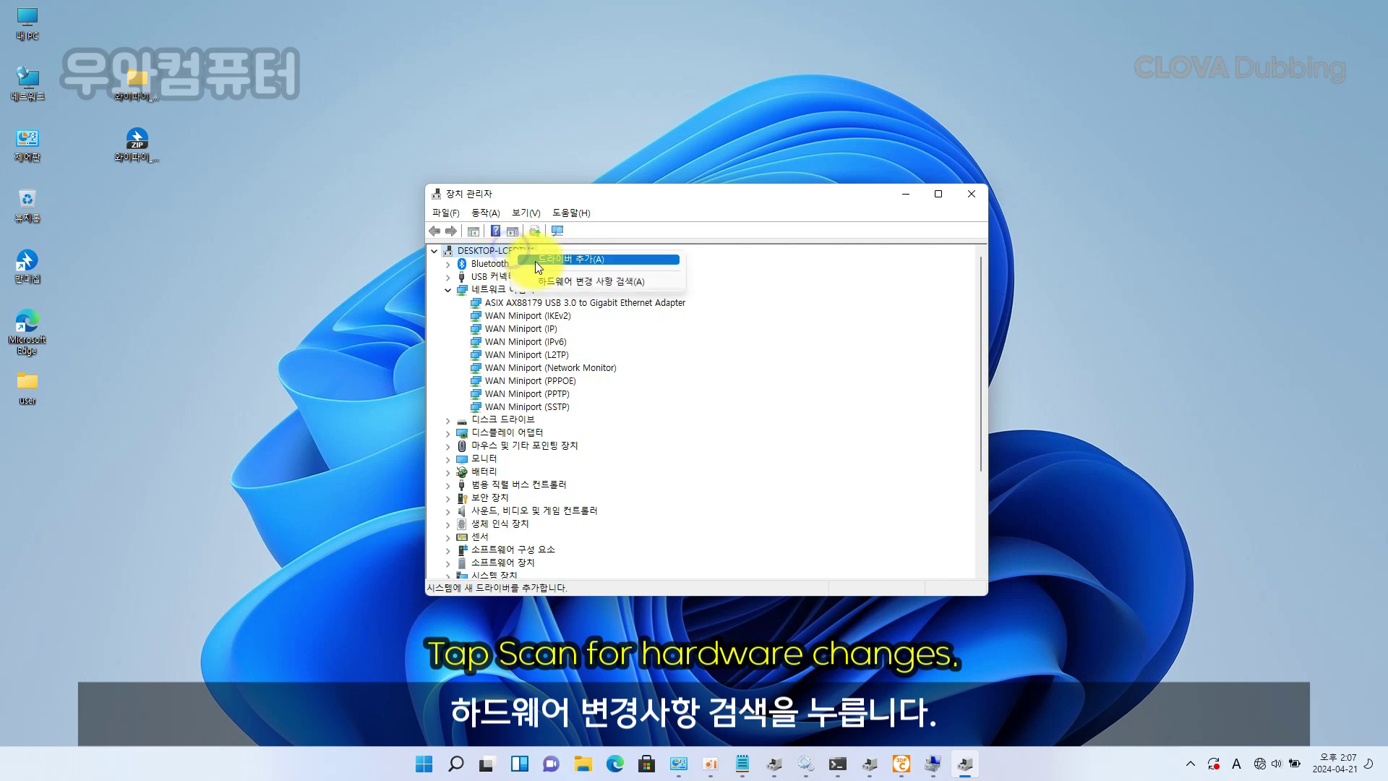
{"action": "left_click", "coordinate": [551, 281]}
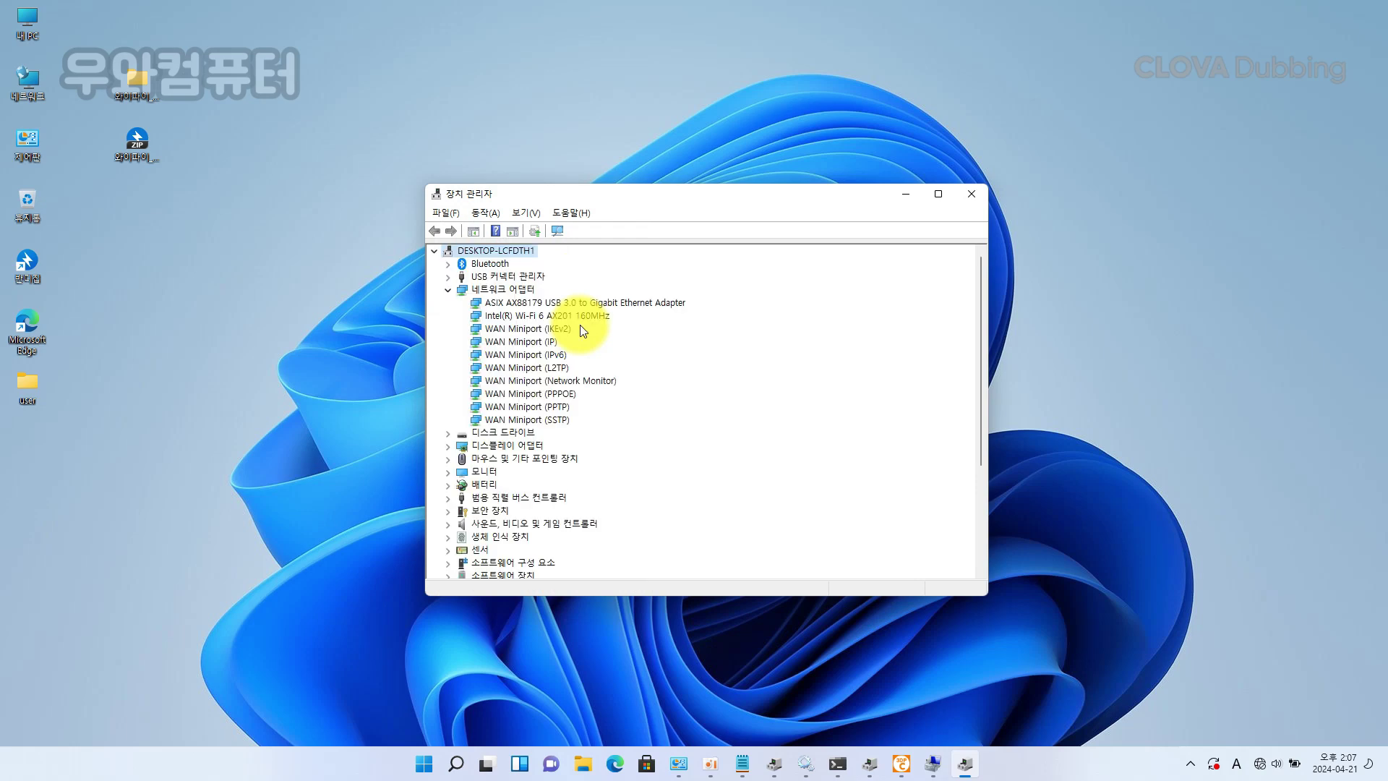
Step: Check the driver version in the Intel(R) Wi-Fi 6 AX201 160MHz adapter's properties
{"action": "right_click", "coordinate": [581, 318]}
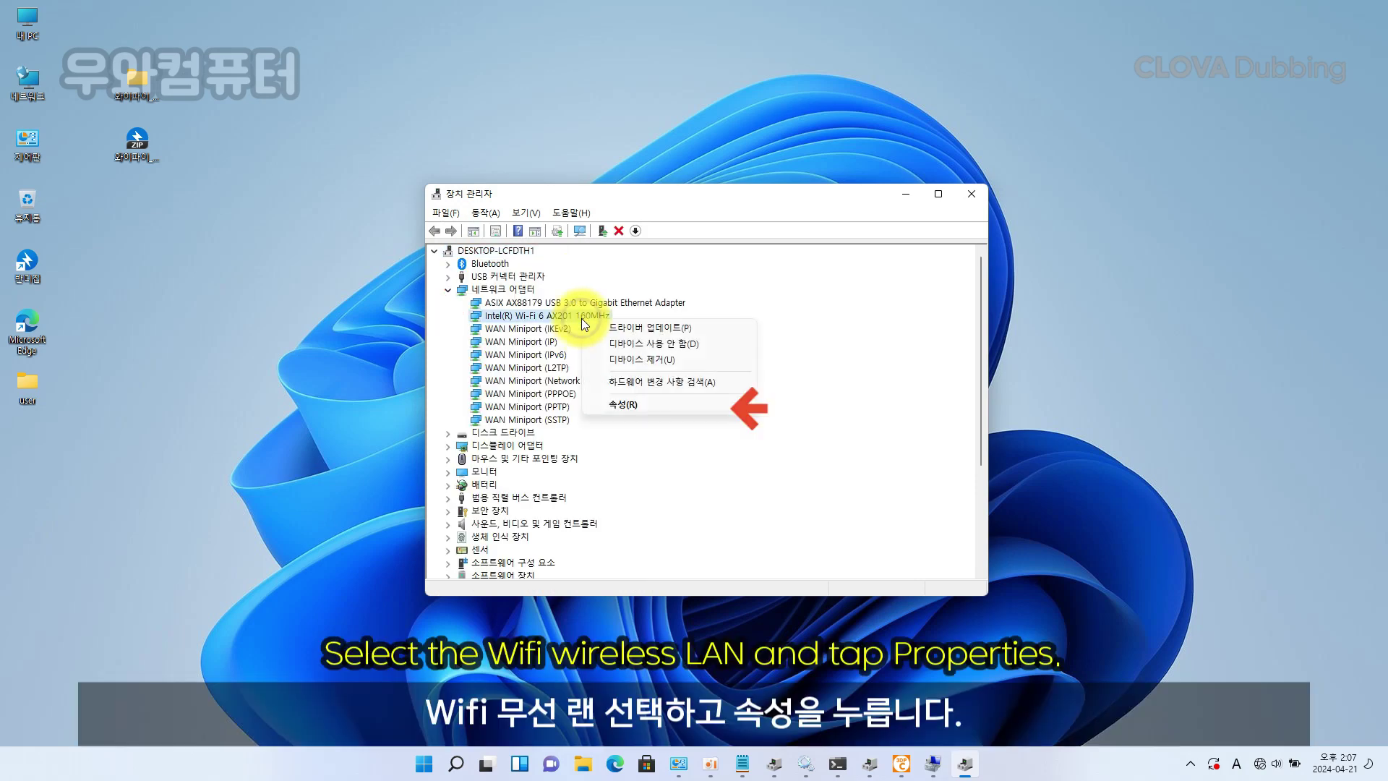
{"action": "left_click", "coordinate": [627, 406]}
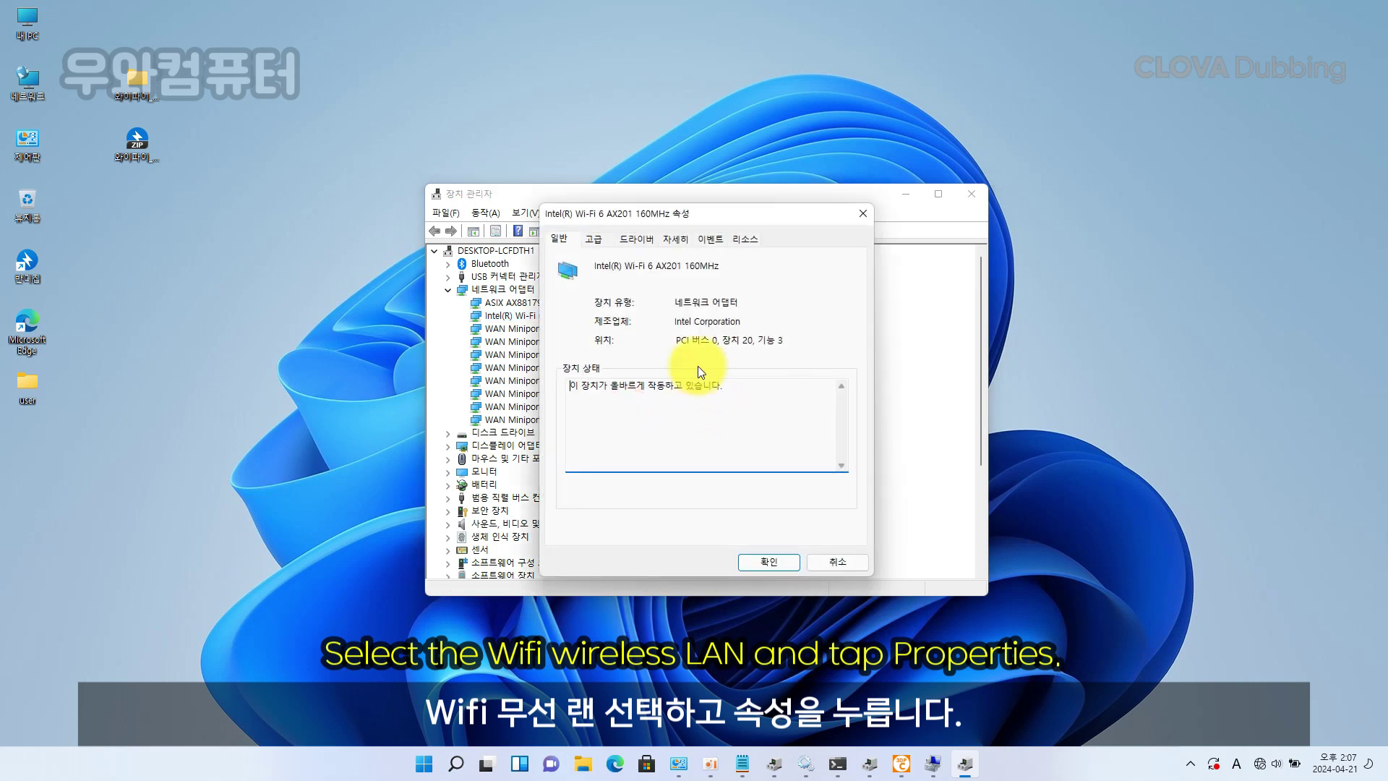
{"action": "left_click", "coordinate": [595, 240]}
{"action": "left_click", "coordinate": [632, 240]}
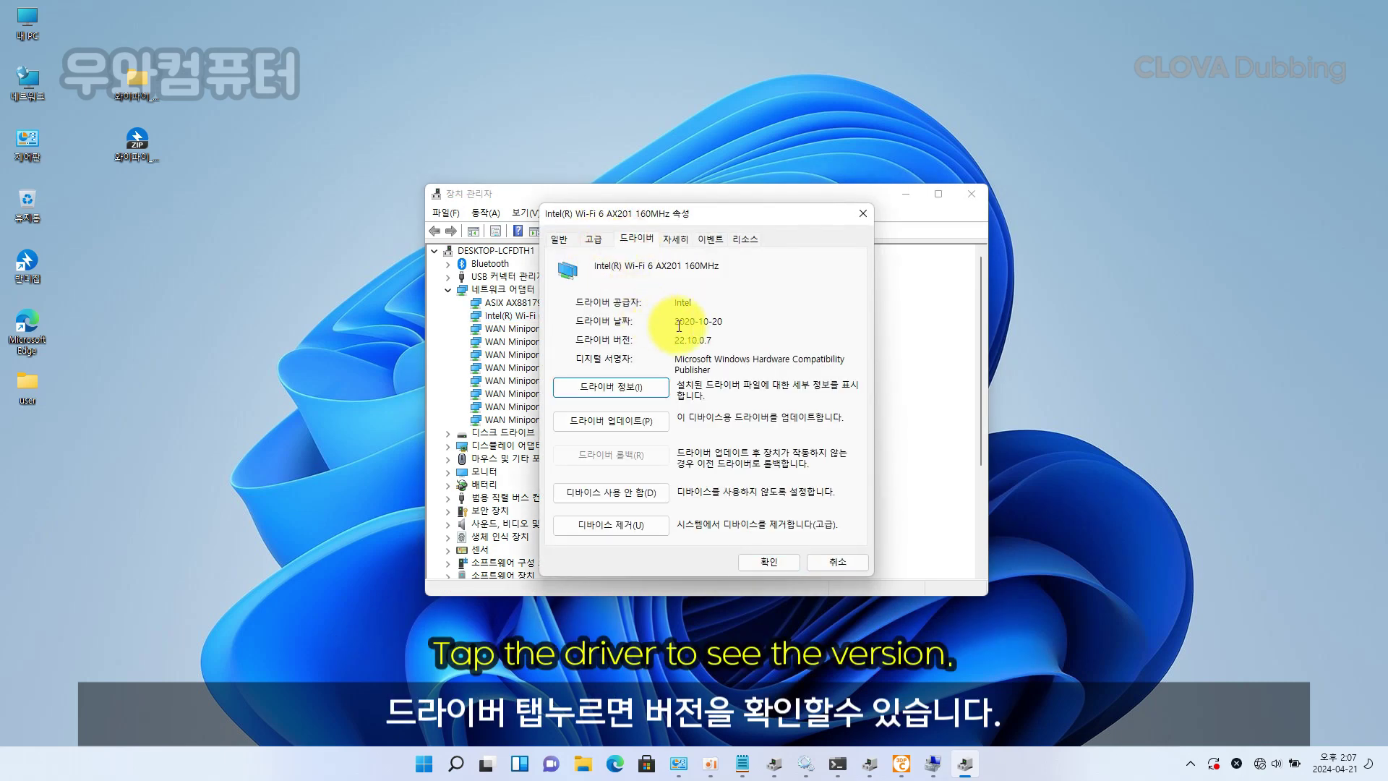
{"action": "left_click_drag", "start_coordinate": [666, 342], "coordinate": [727, 346]}
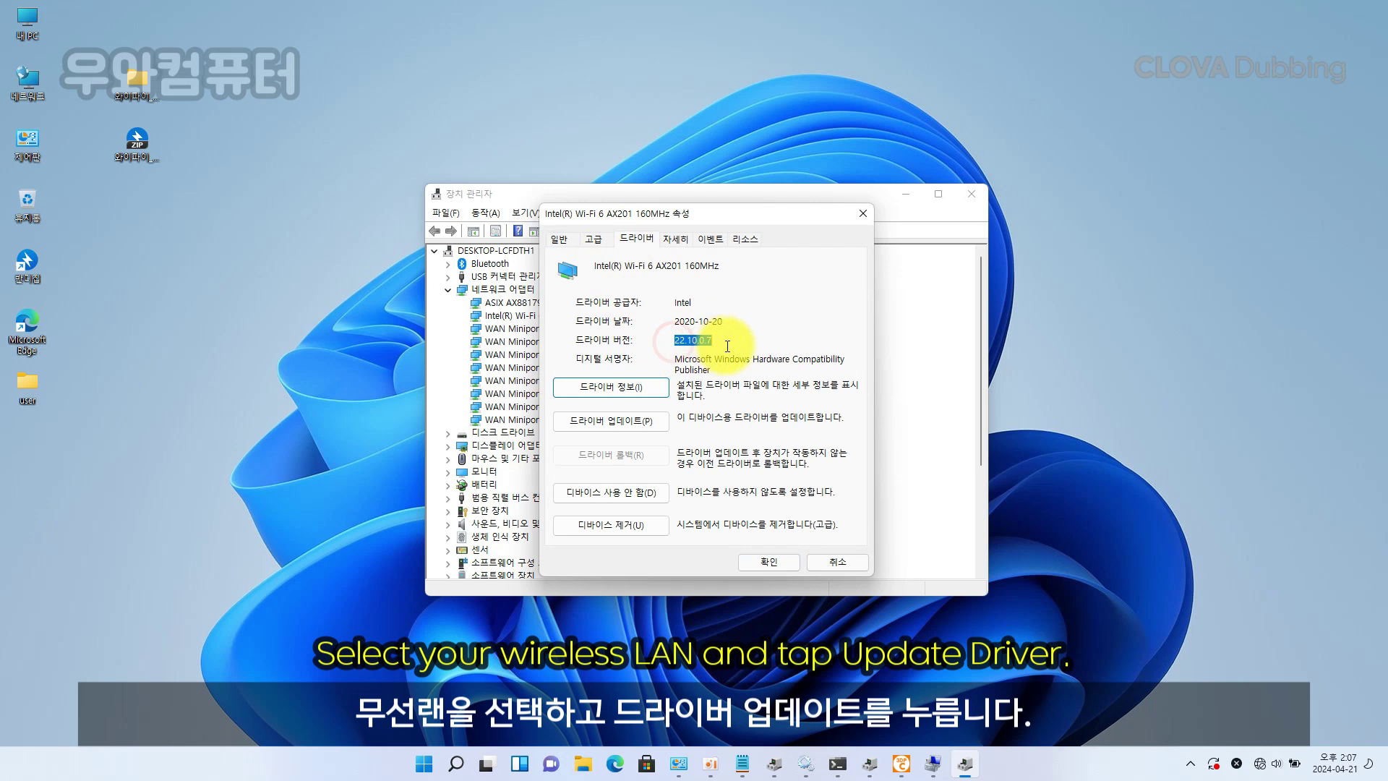
{"action": "key", "text": "Escape"}
Step: Update the Wi-Fi adapter's driver from the list of available drivers on the computer, choosing Intel(R) Wi-Fi 6 AX201 160MHz (Microsoft)
{"action": "right_click", "coordinate": [538, 316]}
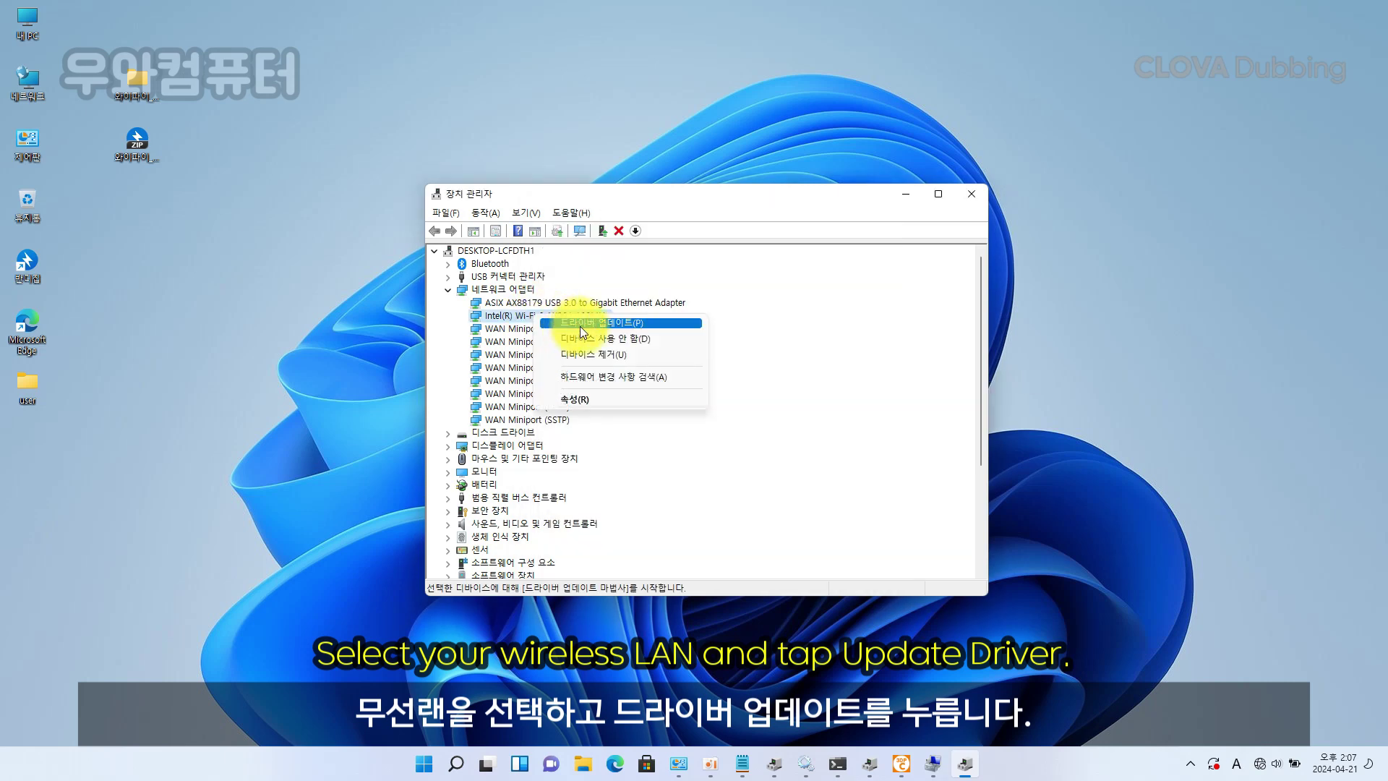
{"action": "left_click", "coordinate": [580, 322]}
{"action": "left_click", "coordinate": [637, 437]}
{"action": "left_click", "coordinate": [630, 474]}
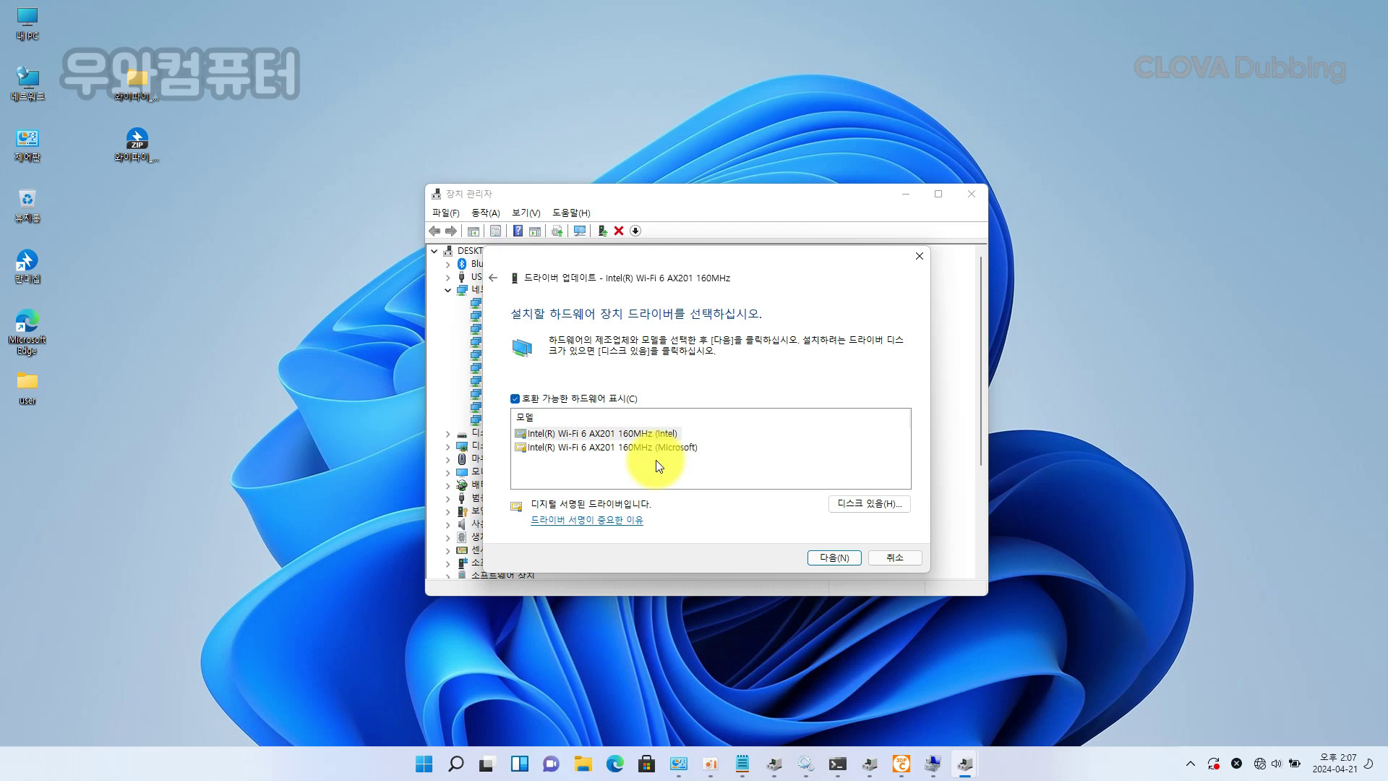
{"action": "left_click", "coordinate": [664, 448]}
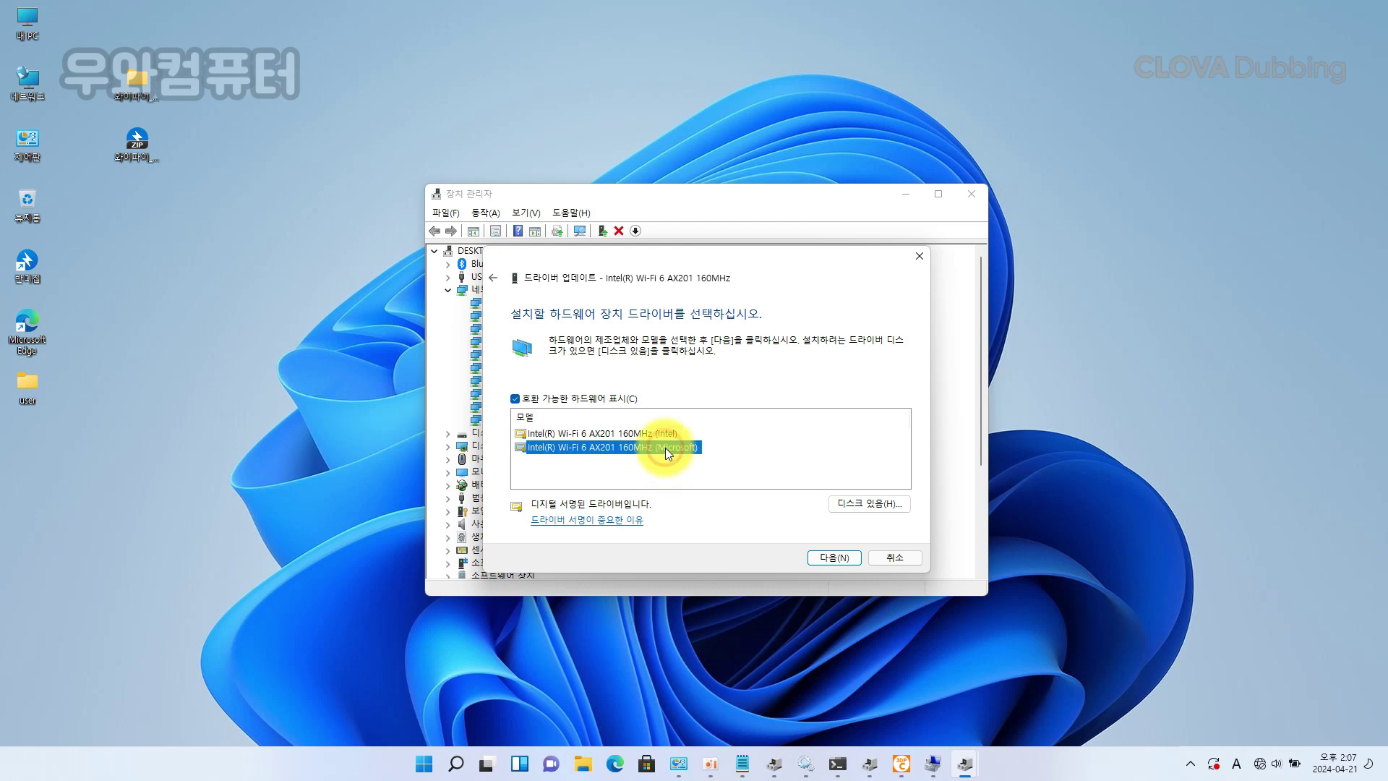
{"action": "left_click", "coordinate": [833, 557]}
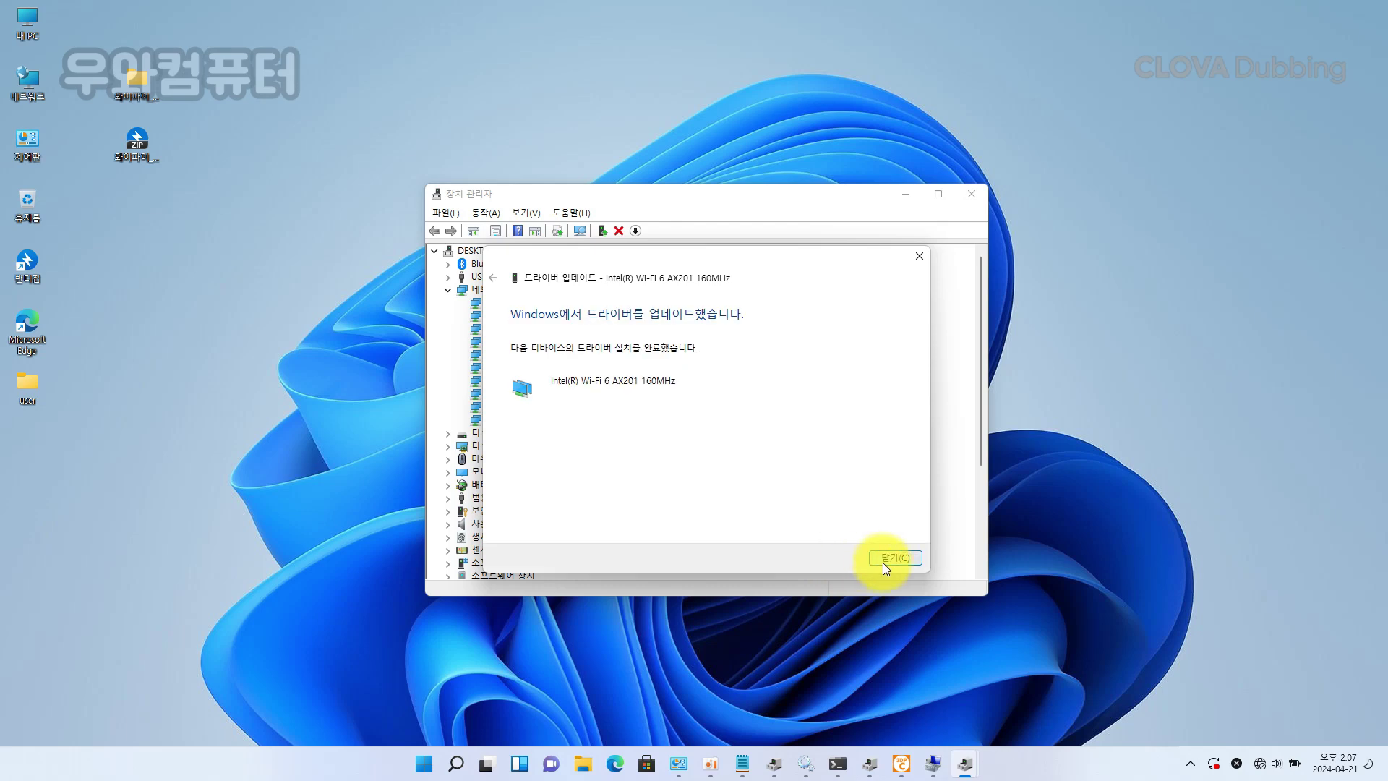
{"action": "left_click", "coordinate": [894, 557]}
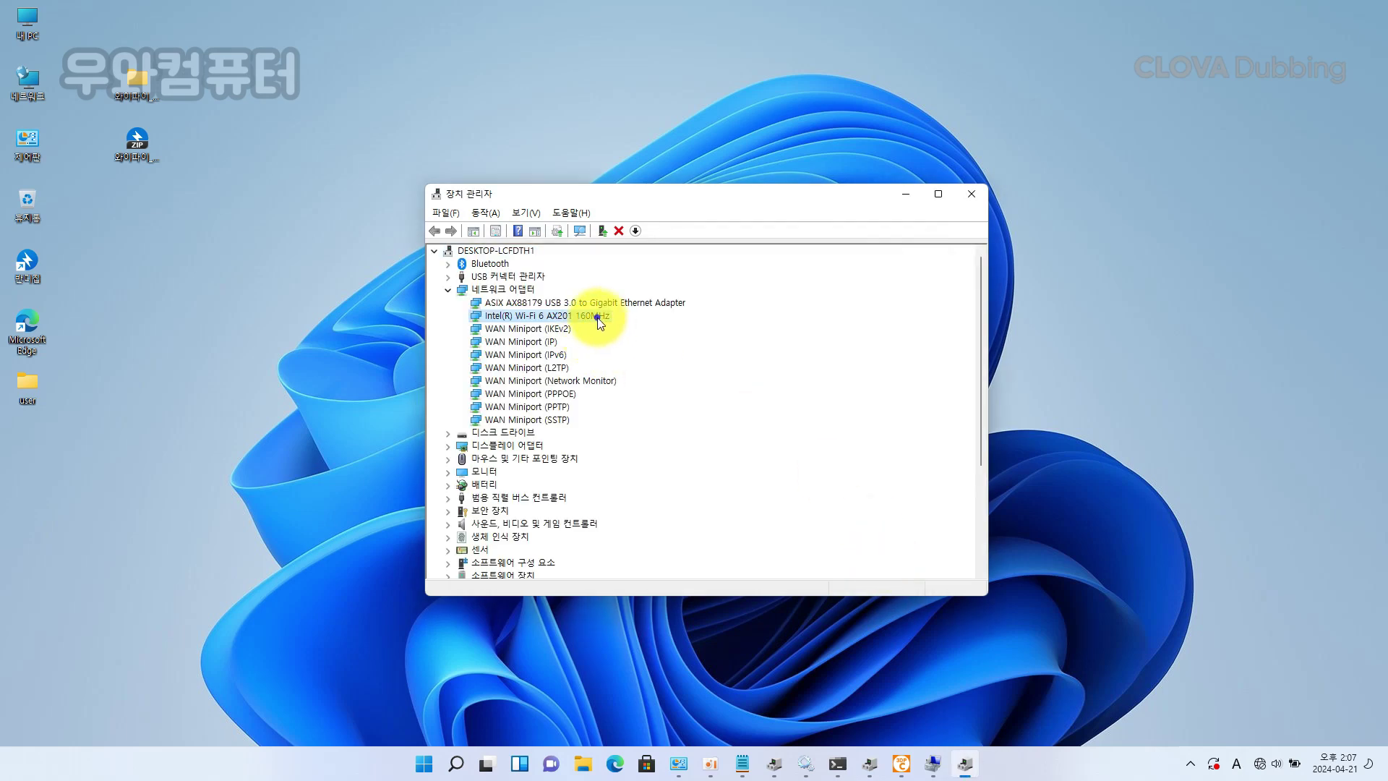
Step: Reopen the Wi-Fi adapter's properties and verify the version of the newly installed driver
{"action": "right_click", "coordinate": [598, 321]}
{"action": "left_click", "coordinate": [639, 237]}
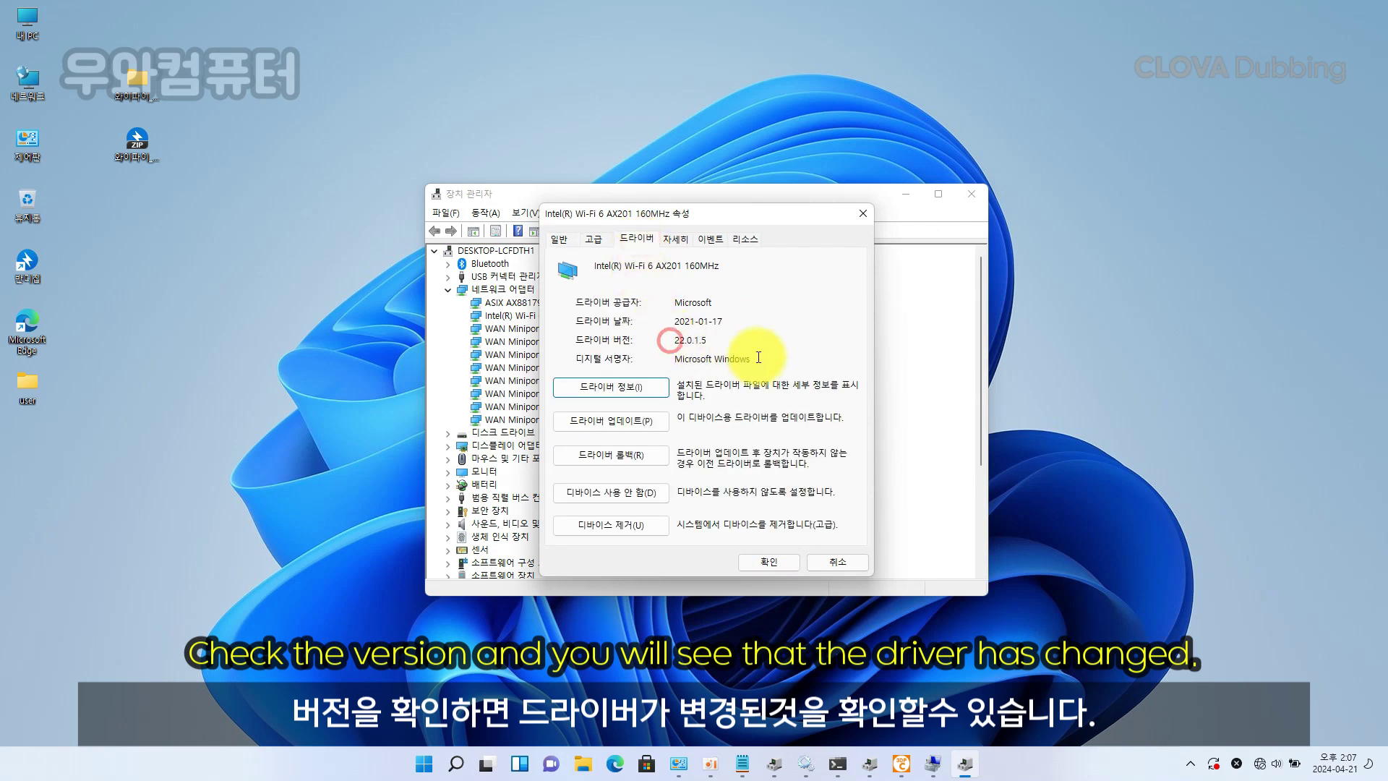
{"action": "left_click_drag", "start_coordinate": [661, 340], "coordinate": [712, 342]}
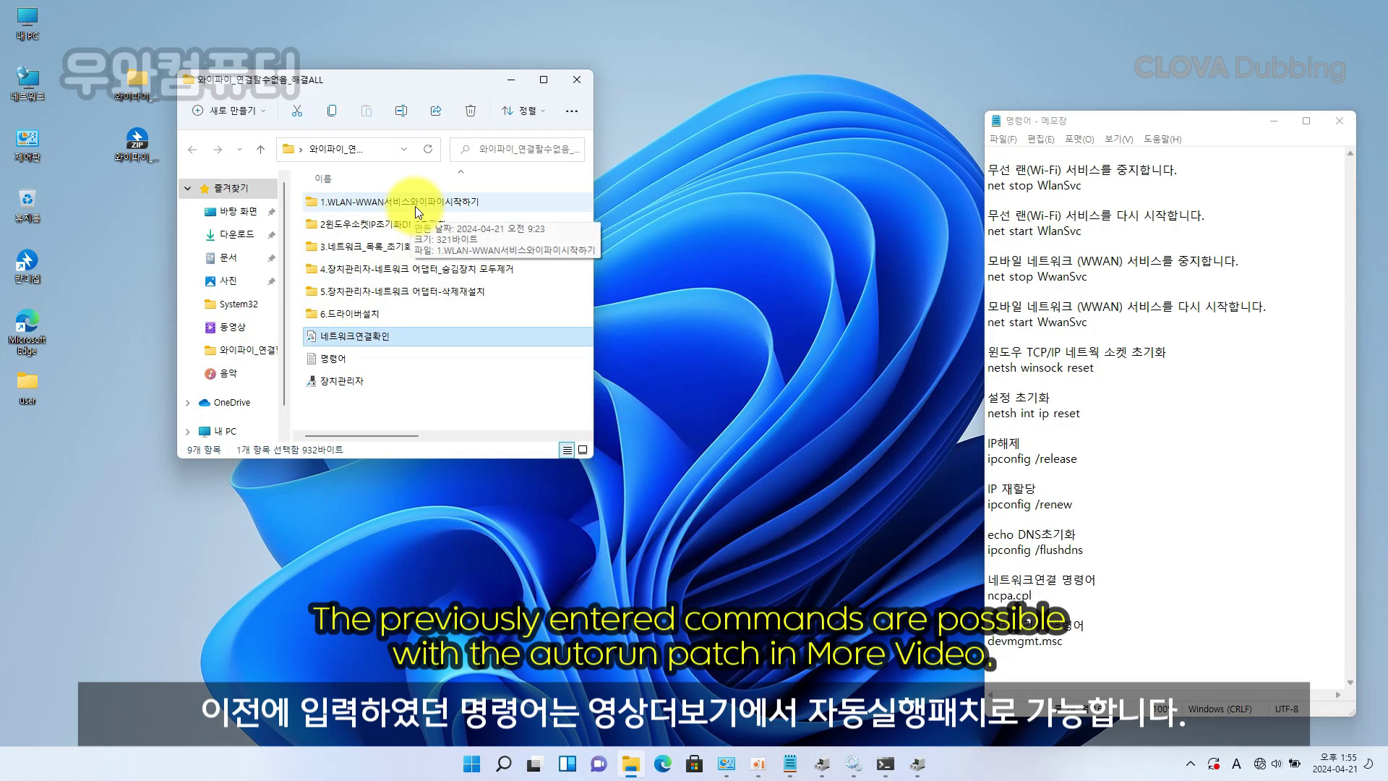
Step: Run the 1.WLAN-WWAN서비스와이파이시작하기 script from its folder as administrator
{"action": "double_click", "coordinate": [415, 206]}
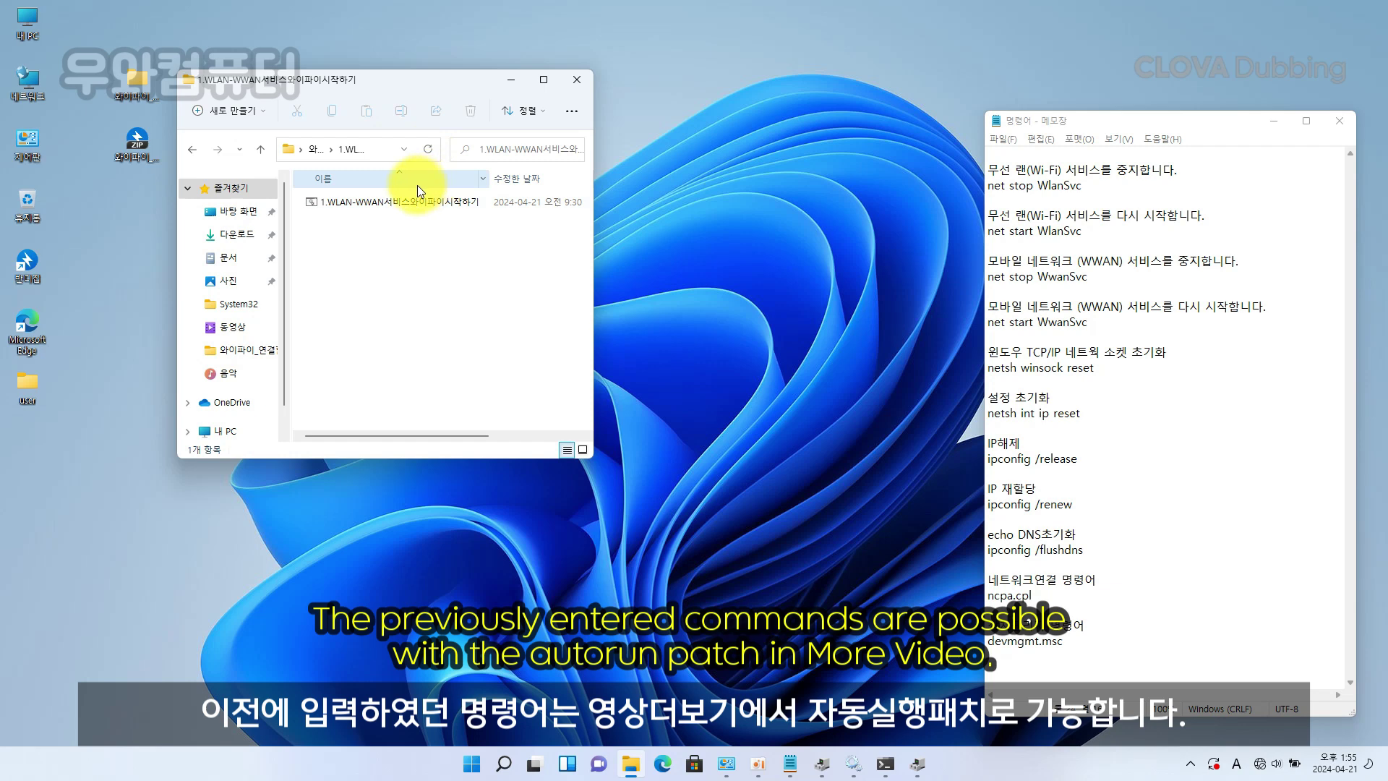
{"action": "left_click", "coordinate": [413, 201]}
{"action": "right_click", "coordinate": [413, 201]}
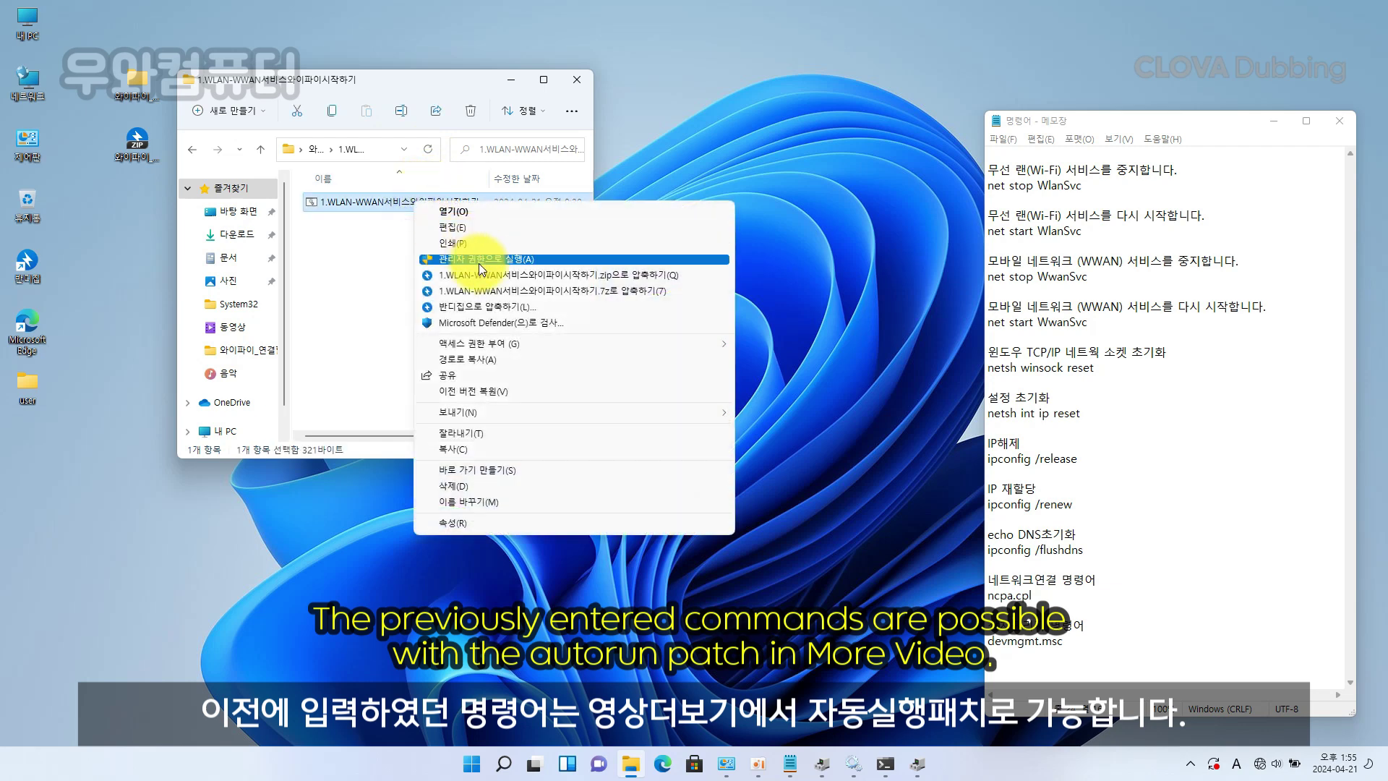
{"action": "left_click", "coordinate": [478, 260]}
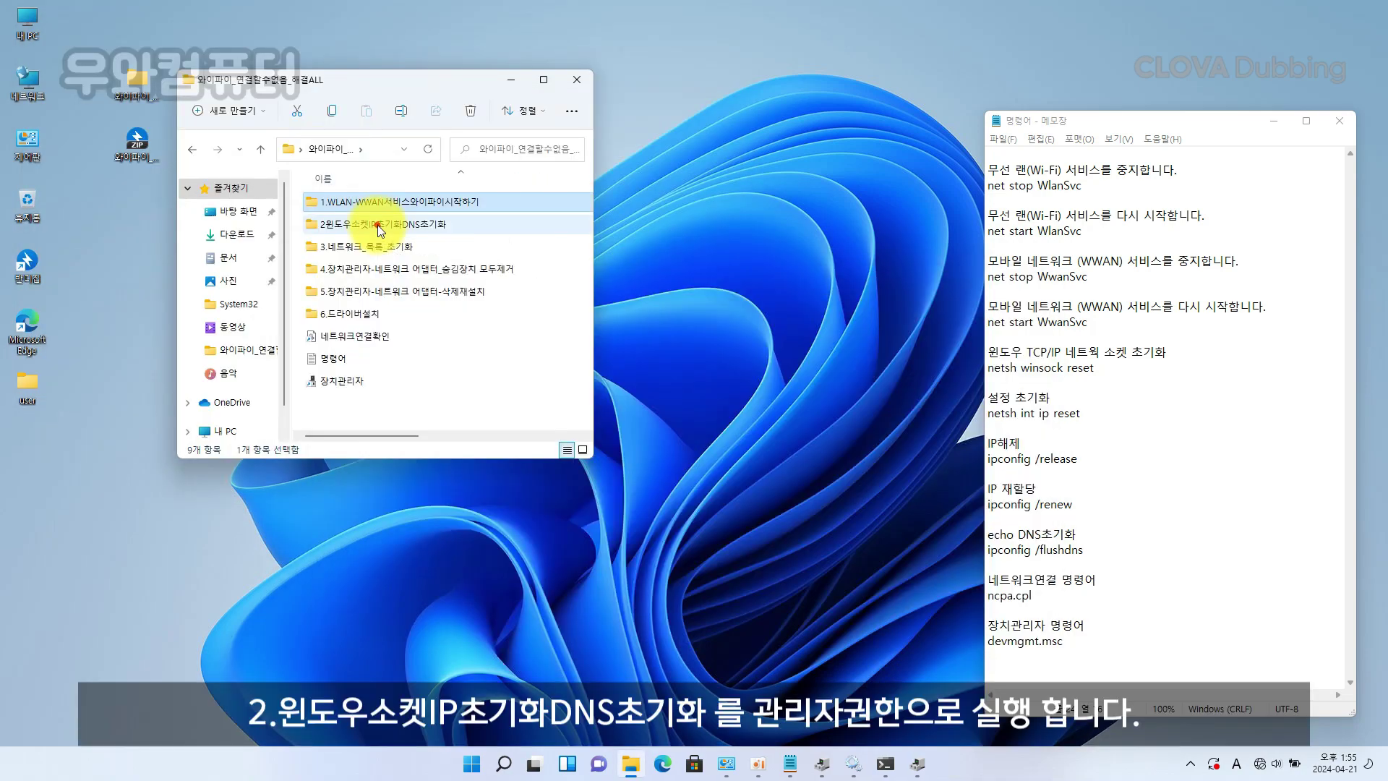
Step: Run the script in the 2윈도우소켓IP초기화DNS초기화 folder as administrator and close its console window
{"action": "double_click", "coordinate": [378, 224]}
{"action": "right_click", "coordinate": [375, 205]}
{"action": "left_click", "coordinate": [438, 265]}
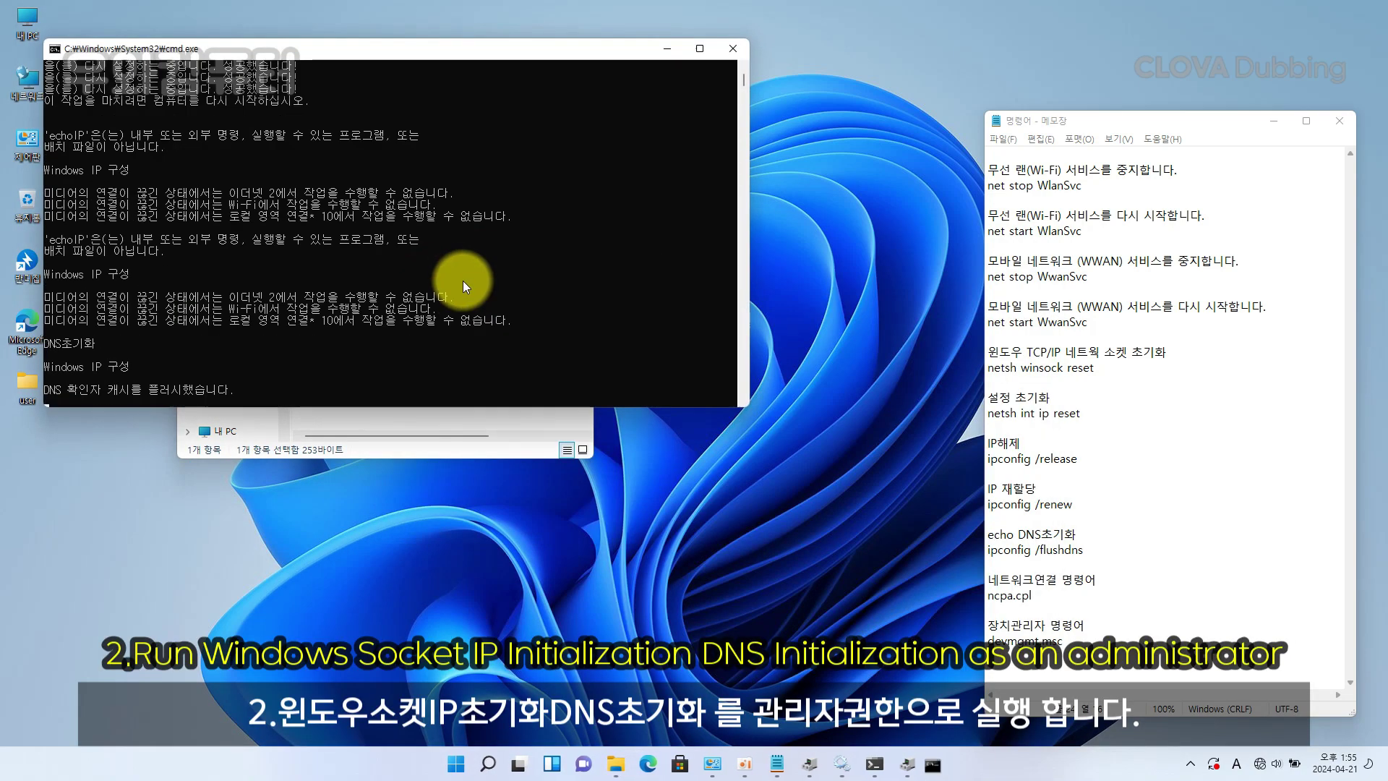
{"action": "left_click_drag", "start_coordinate": [437, 58], "coordinate": [582, 142]}
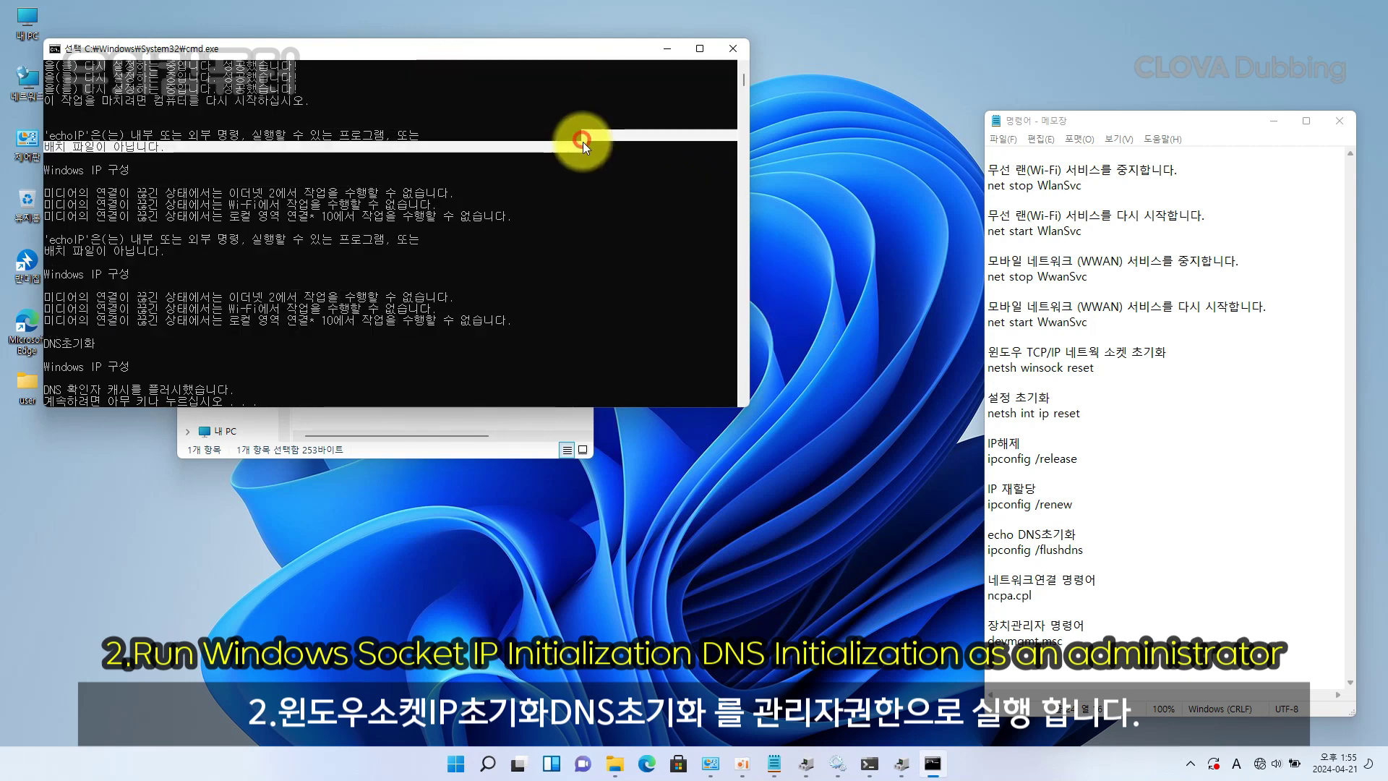
{"action": "left_click_drag", "start_coordinate": [494, 52], "coordinate": [813, 260]}
{"action": "left_click", "coordinate": [770, 485]}
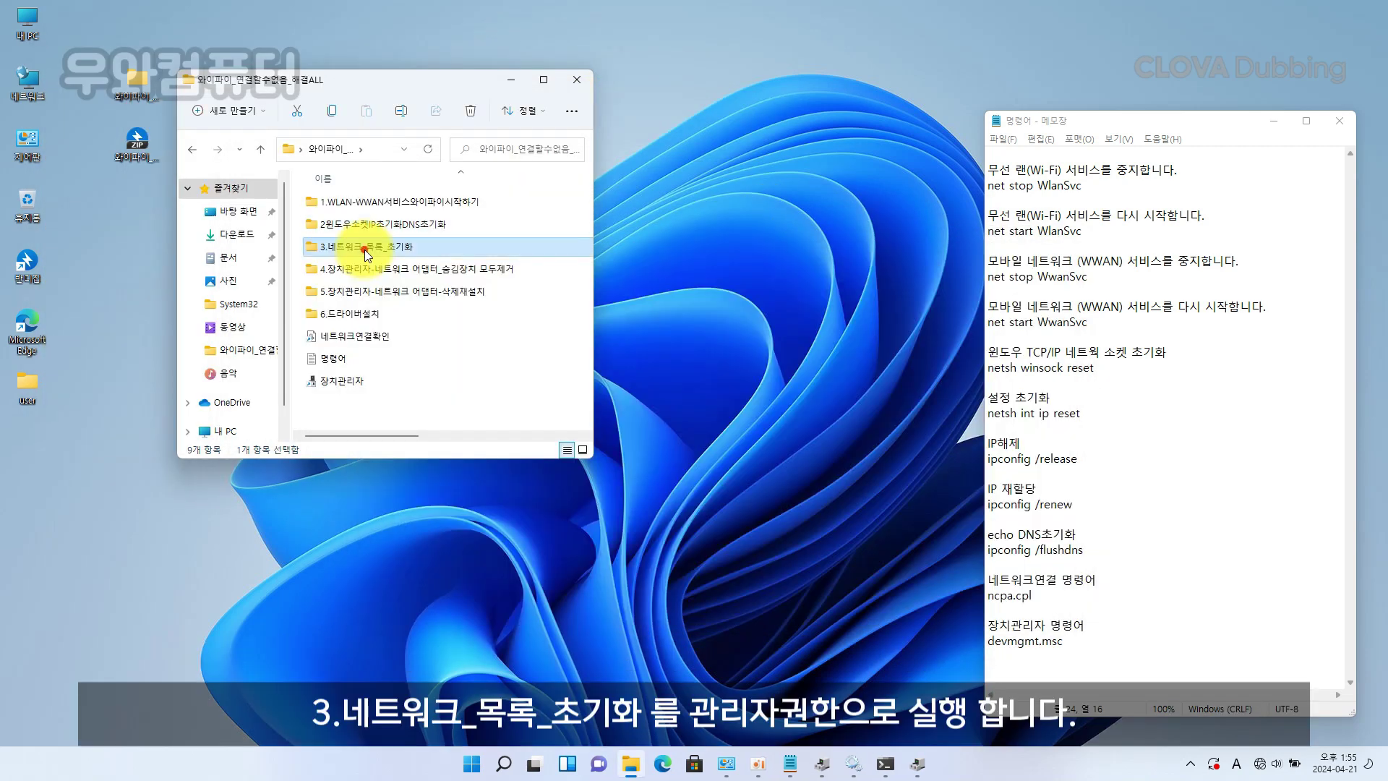
Step: Run the 3.네트워크_목록_초기화 script from its folder as administrator
{"action": "double_click", "coordinate": [365, 249]}
{"action": "right_click", "coordinate": [373, 207]}
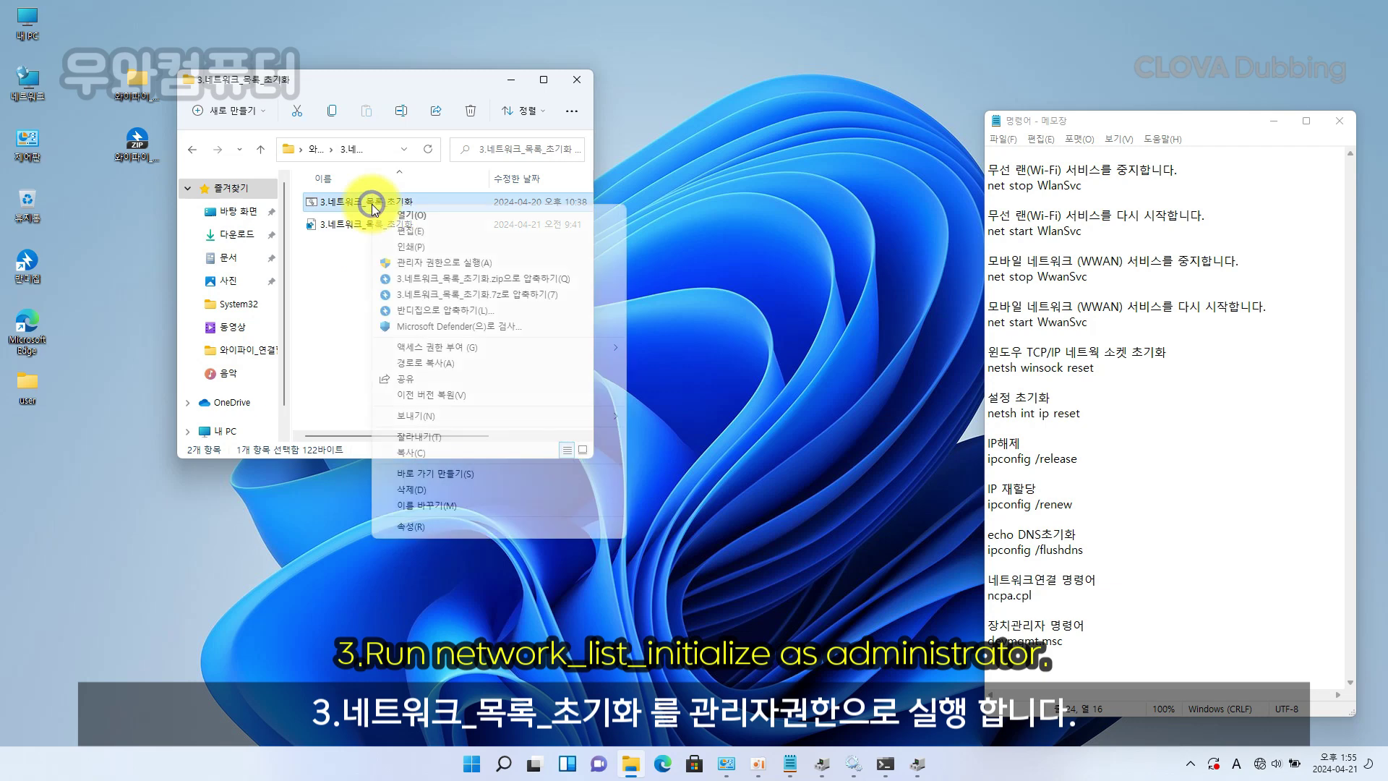
{"action": "left_click", "coordinate": [417, 262]}
{"action": "left_click_drag", "start_coordinate": [466, 80], "coordinate": [712, 353]}
{"action": "left_click", "coordinate": [579, 232]}
{"action": "left_click_drag", "start_coordinate": [525, 69], "coordinate": [822, 262]}
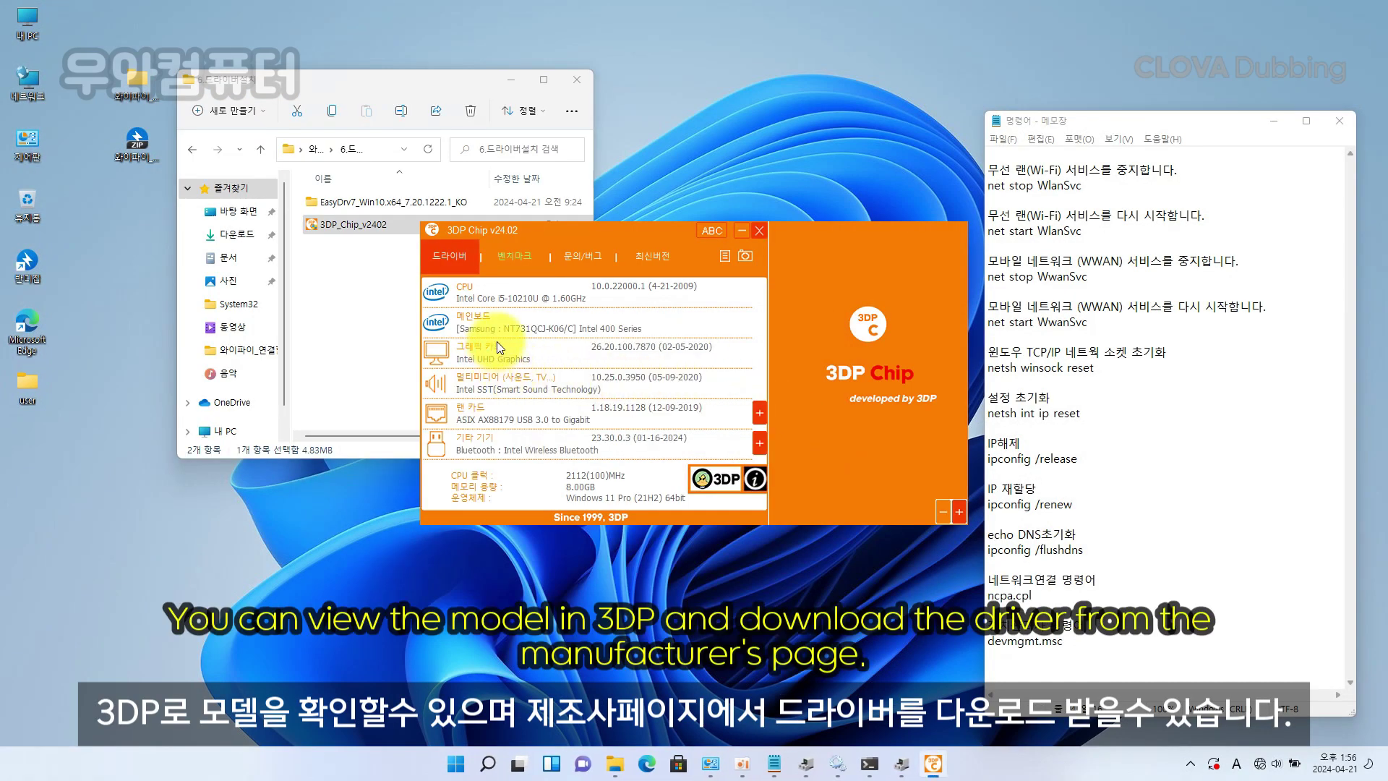
Step: Look up the mainboard's driver page in 3DP Chip, and select Intel Wi-Fi 6 AX201 160MHz among the LAN cards
{"action": "left_click", "coordinate": [759, 403]}
{"action": "left_click", "coordinate": [657, 326]}
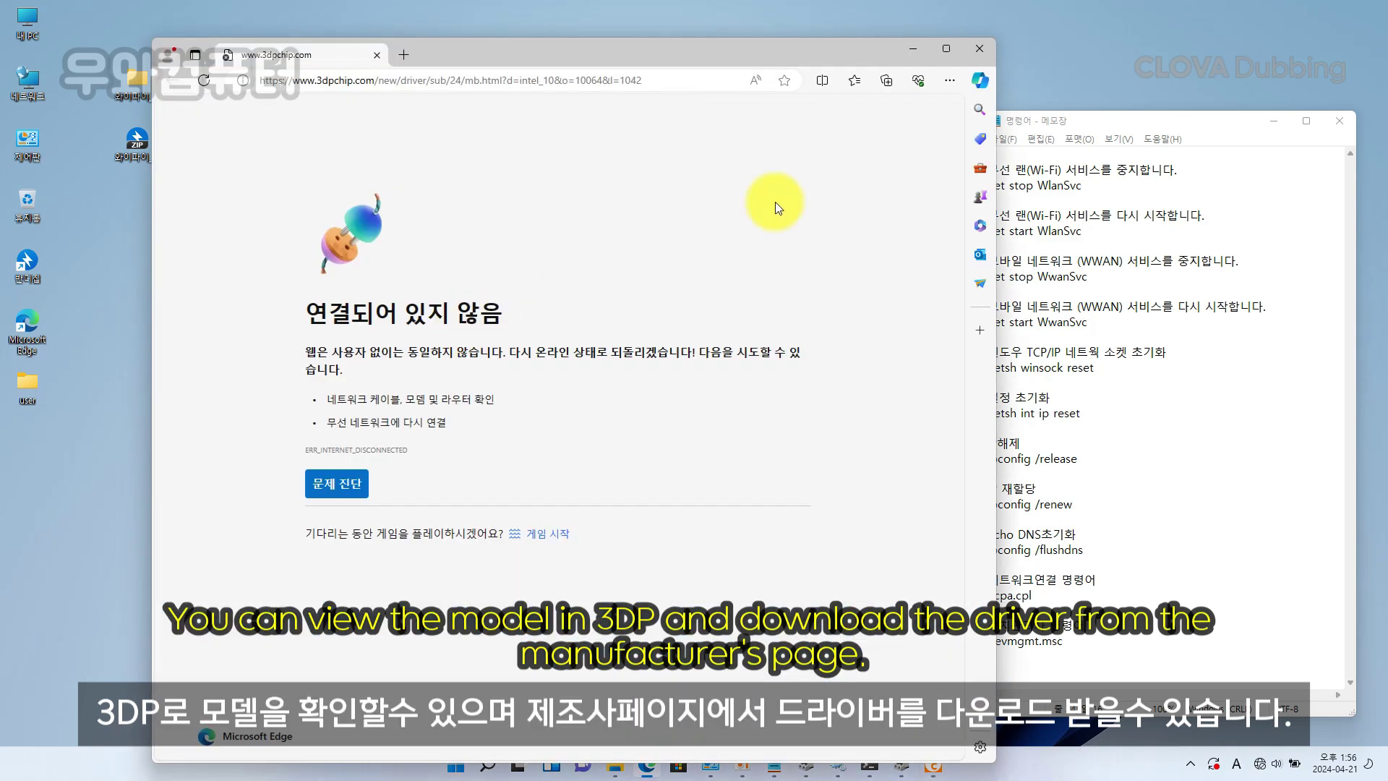
{"action": "left_click", "coordinate": [974, 53]}
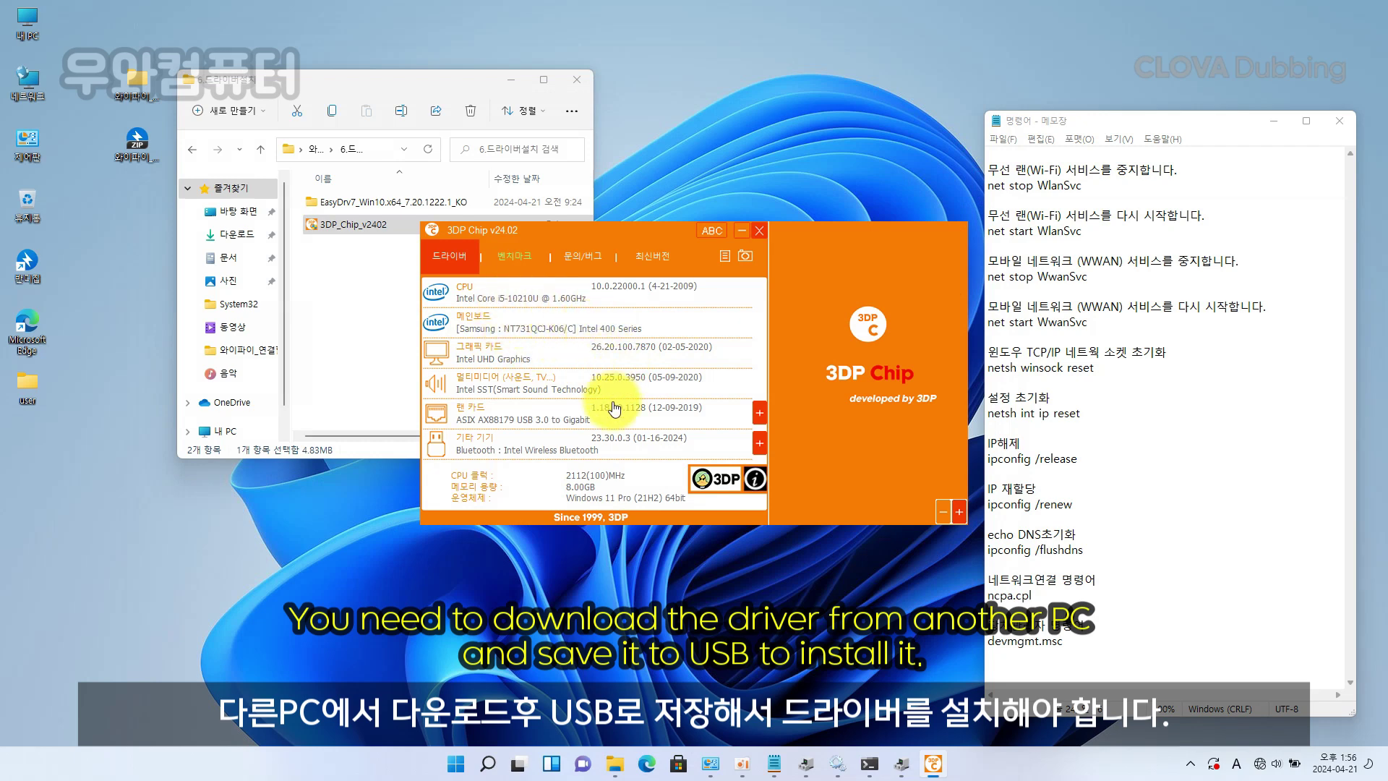
{"action": "left_click", "coordinate": [764, 417]}
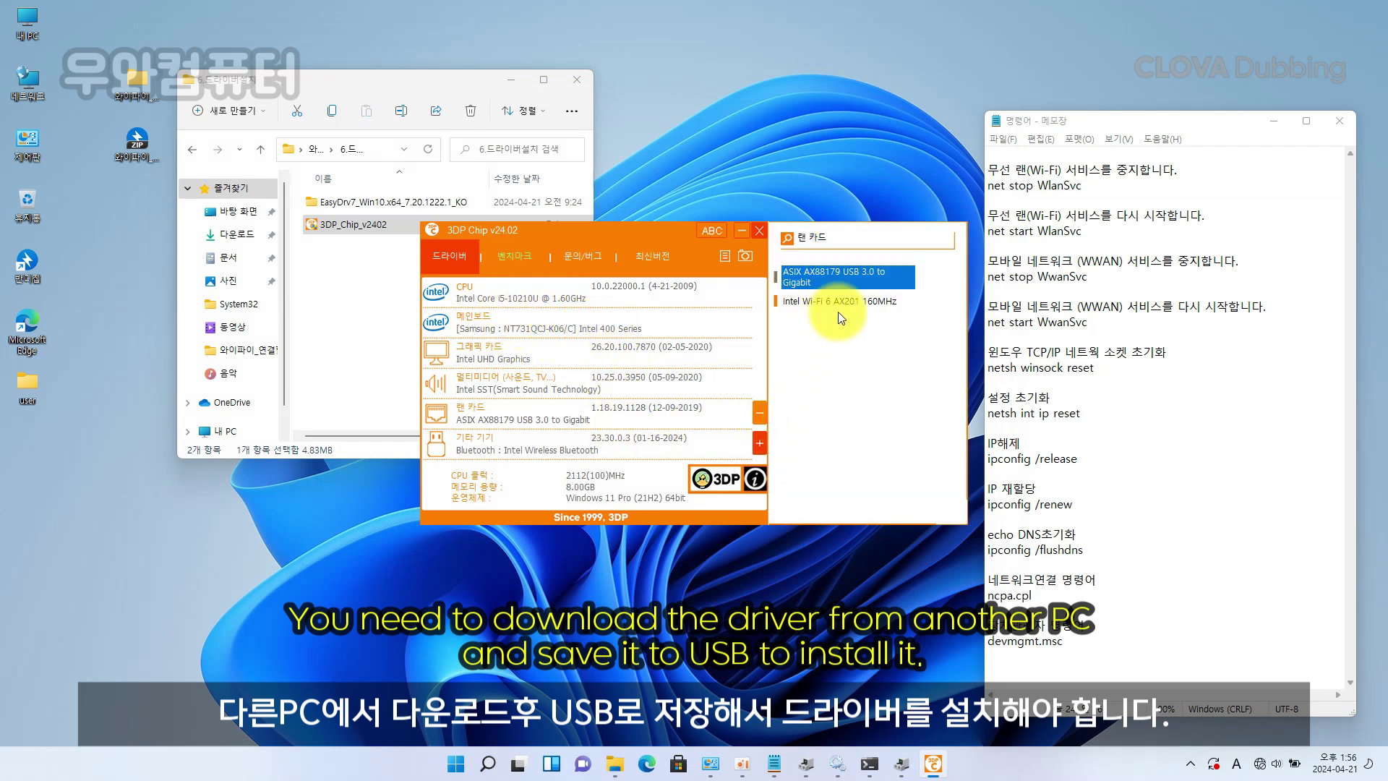
{"action": "left_click", "coordinate": [841, 309]}
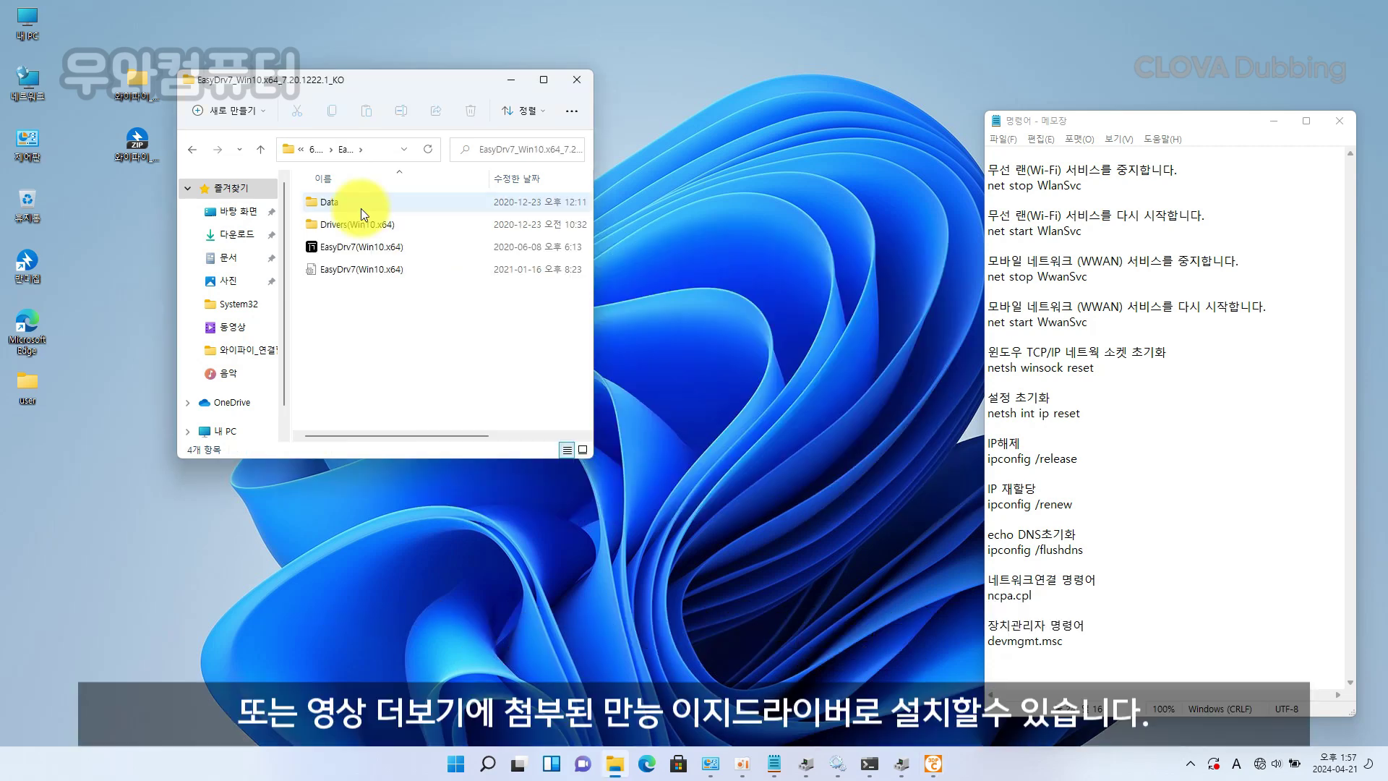
Step: Run EasyDrv7(Win10.x64) as administrator and install the Intel(R) Wi-Fi 6 AX201 160MHz network driver, leaving out Intel(R) UHD Graphics
{"action": "right_click", "coordinate": [340, 247]}
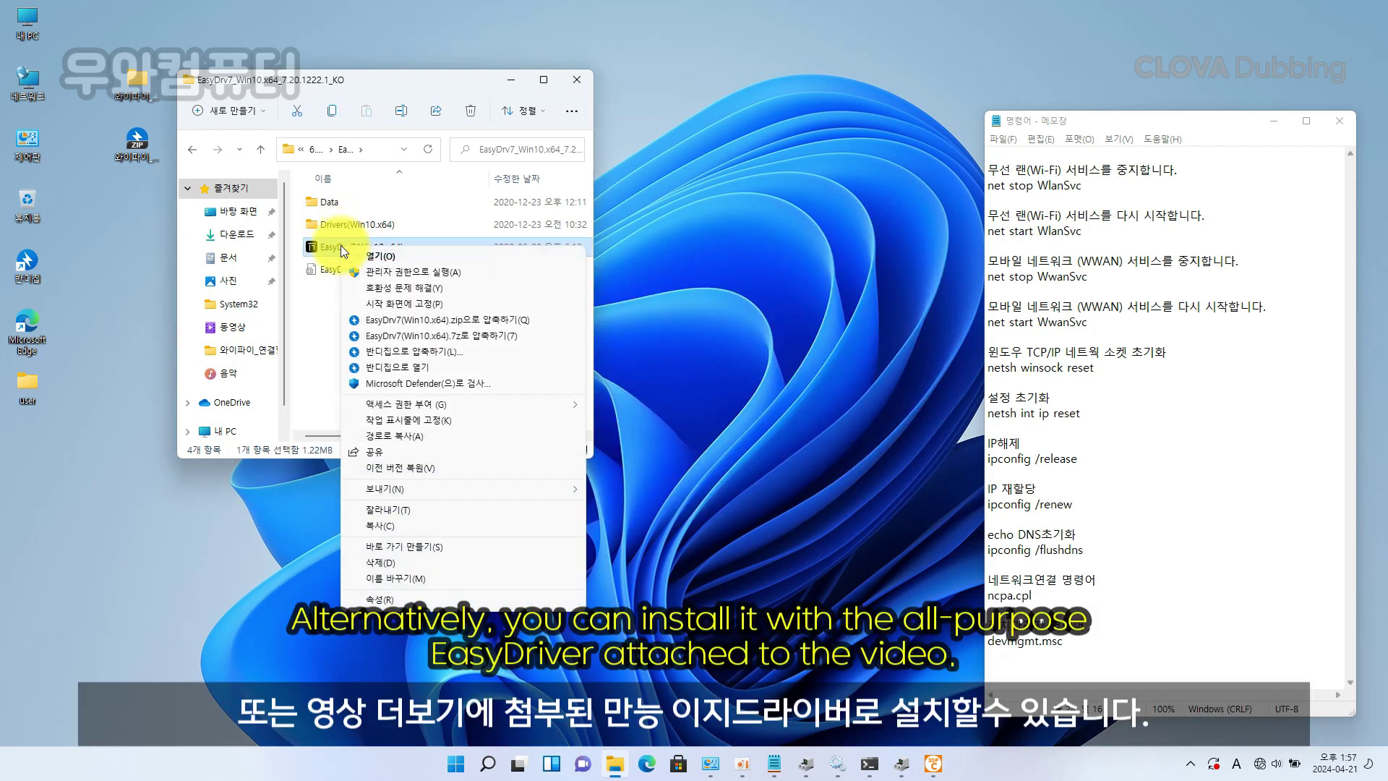
{"action": "left_click", "coordinate": [401, 279]}
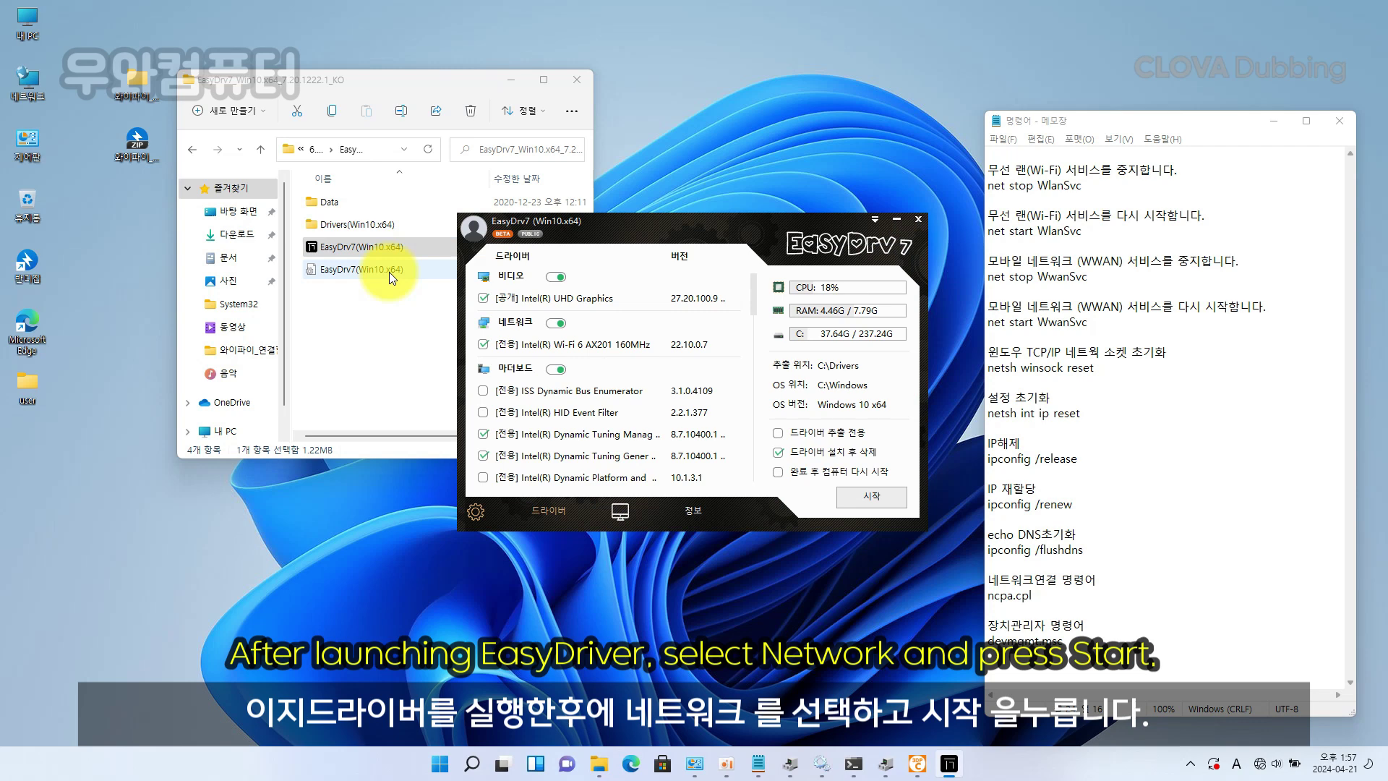
{"action": "left_click", "coordinate": [482, 298]}
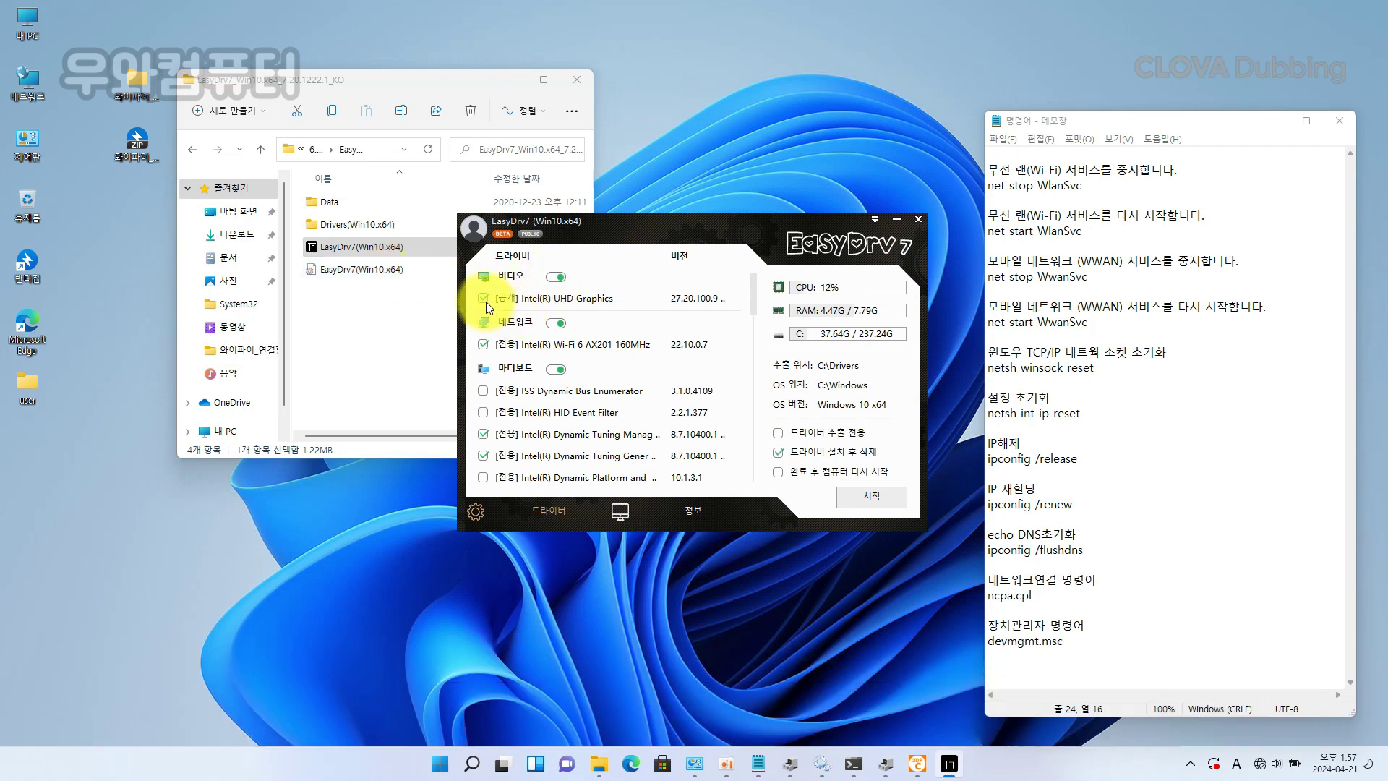
{"action": "scroll", "coordinate": [507, 456], "scroll_direction": "down", "scroll_amount": 10}
{"action": "left_click", "coordinate": [765, 422]}
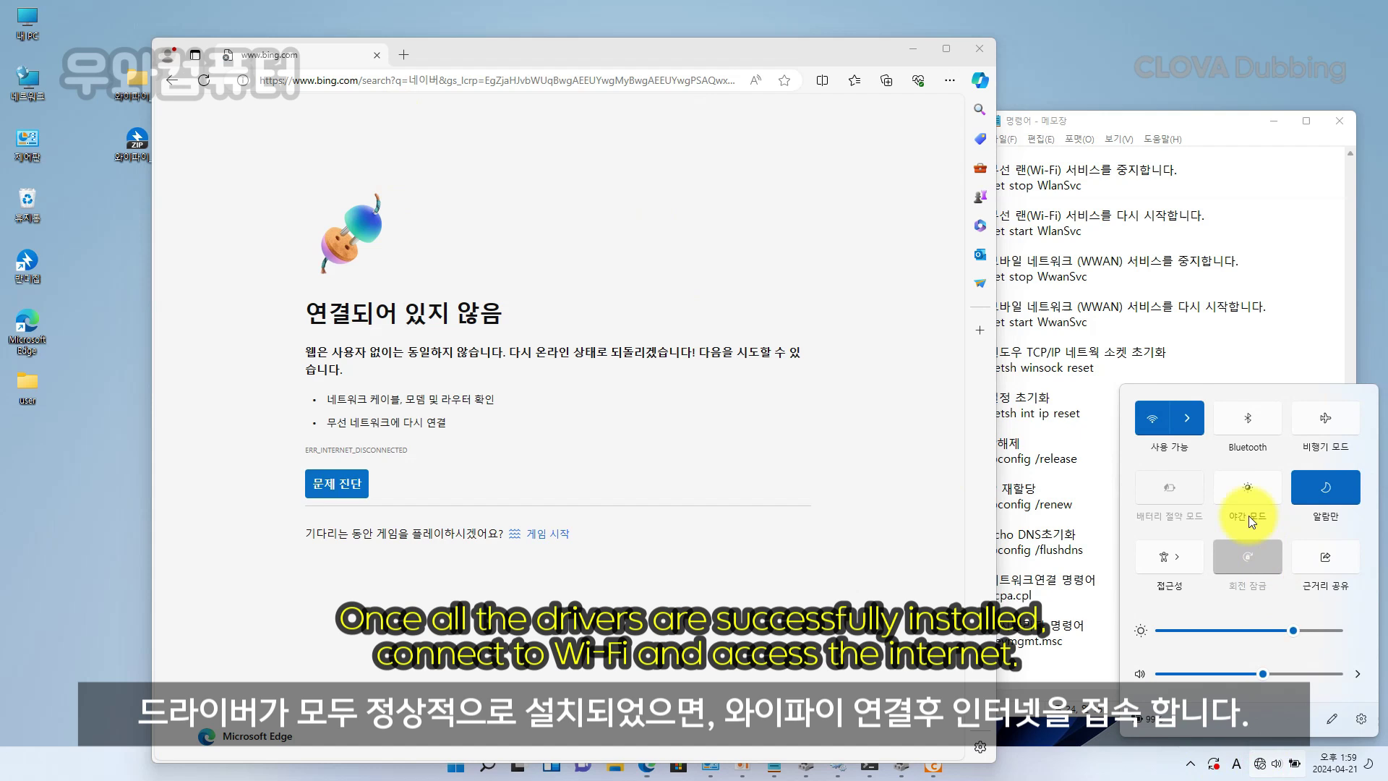
Step: Connect the computer to the iptime Wi-Fi network
{"action": "left_click", "coordinate": [1190, 421]}
{"action": "left_click", "coordinate": [1171, 554]}
{"action": "left_click", "coordinate": [1181, 628]}
{"action": "left_click", "coordinate": [1307, 663]}
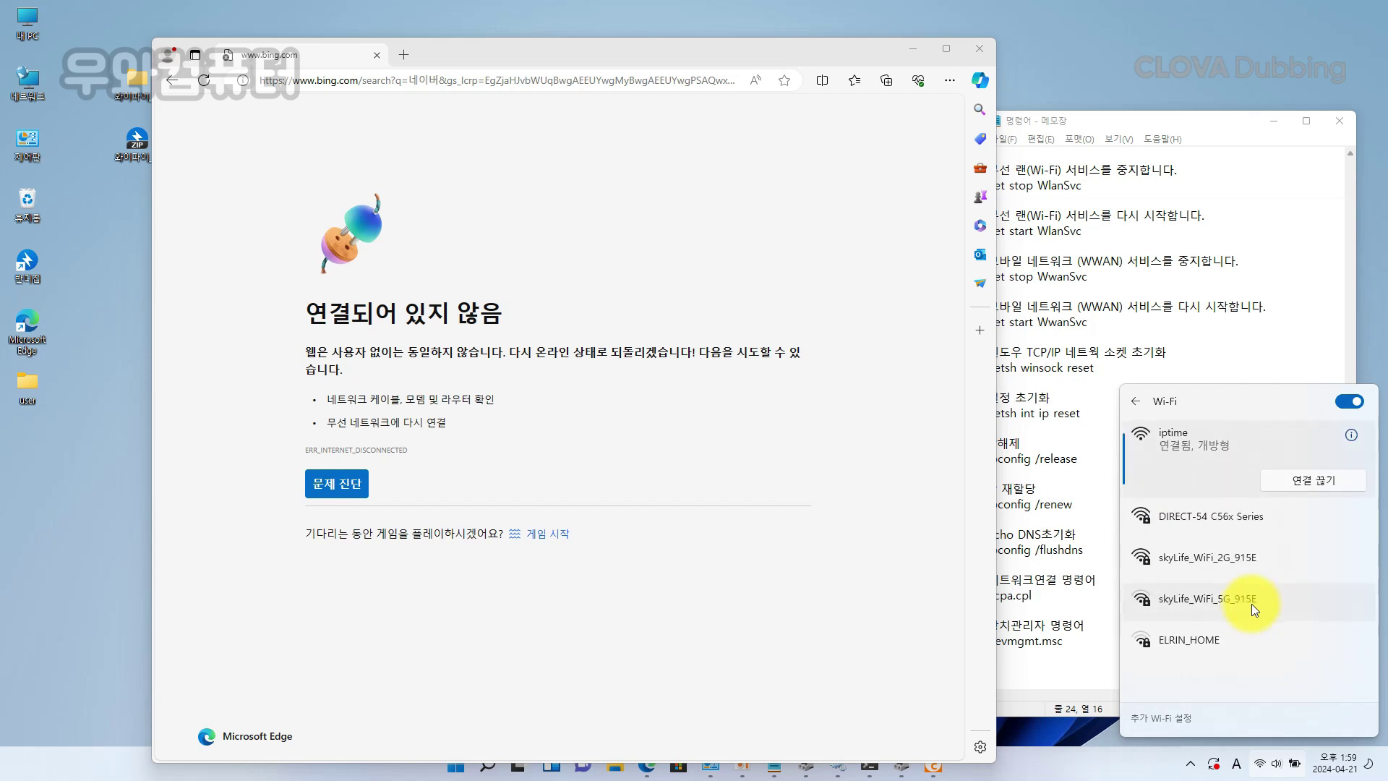
Step: Repeat the recent 네이버 search in Edge and open the NAVER home page to test the Wi-Fi connection
{"action": "left_click", "coordinate": [402, 80]}
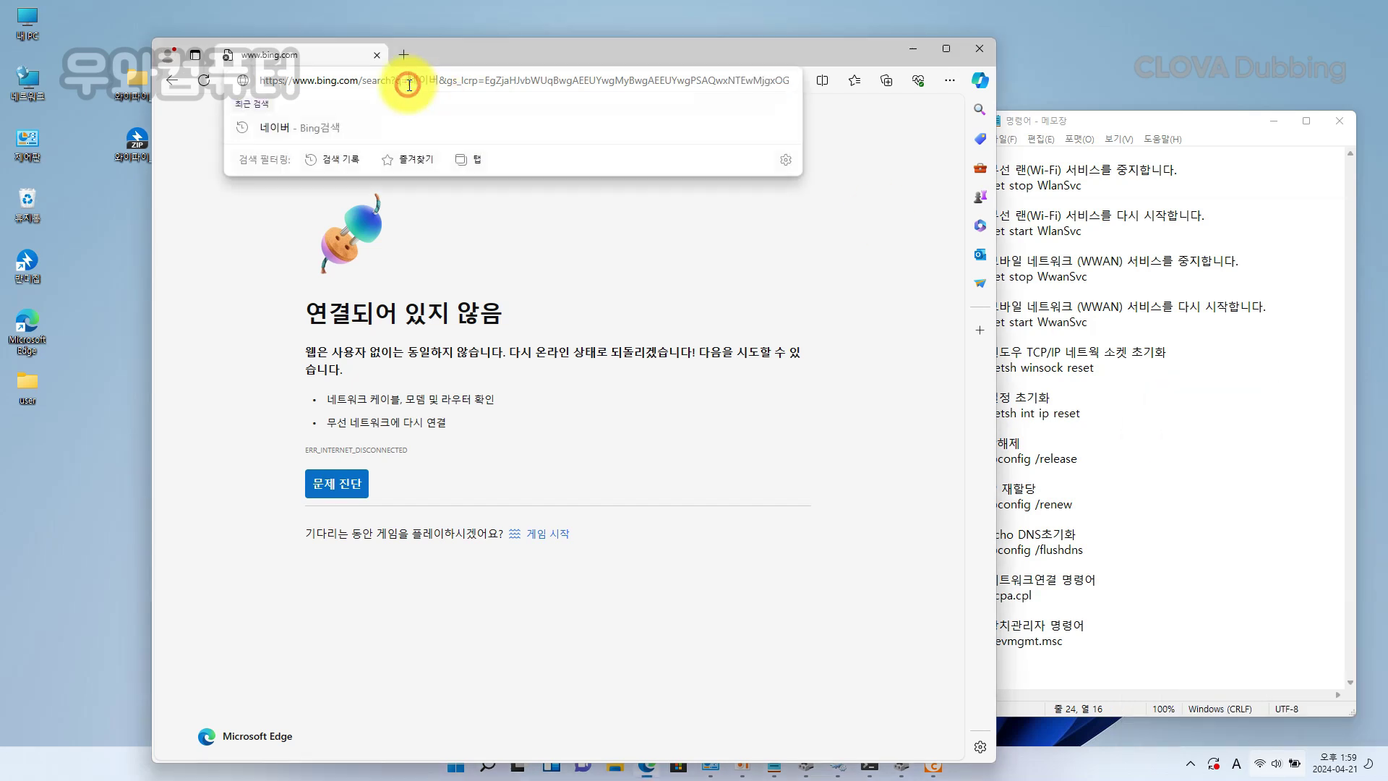
{"action": "left_click", "coordinate": [308, 127]}
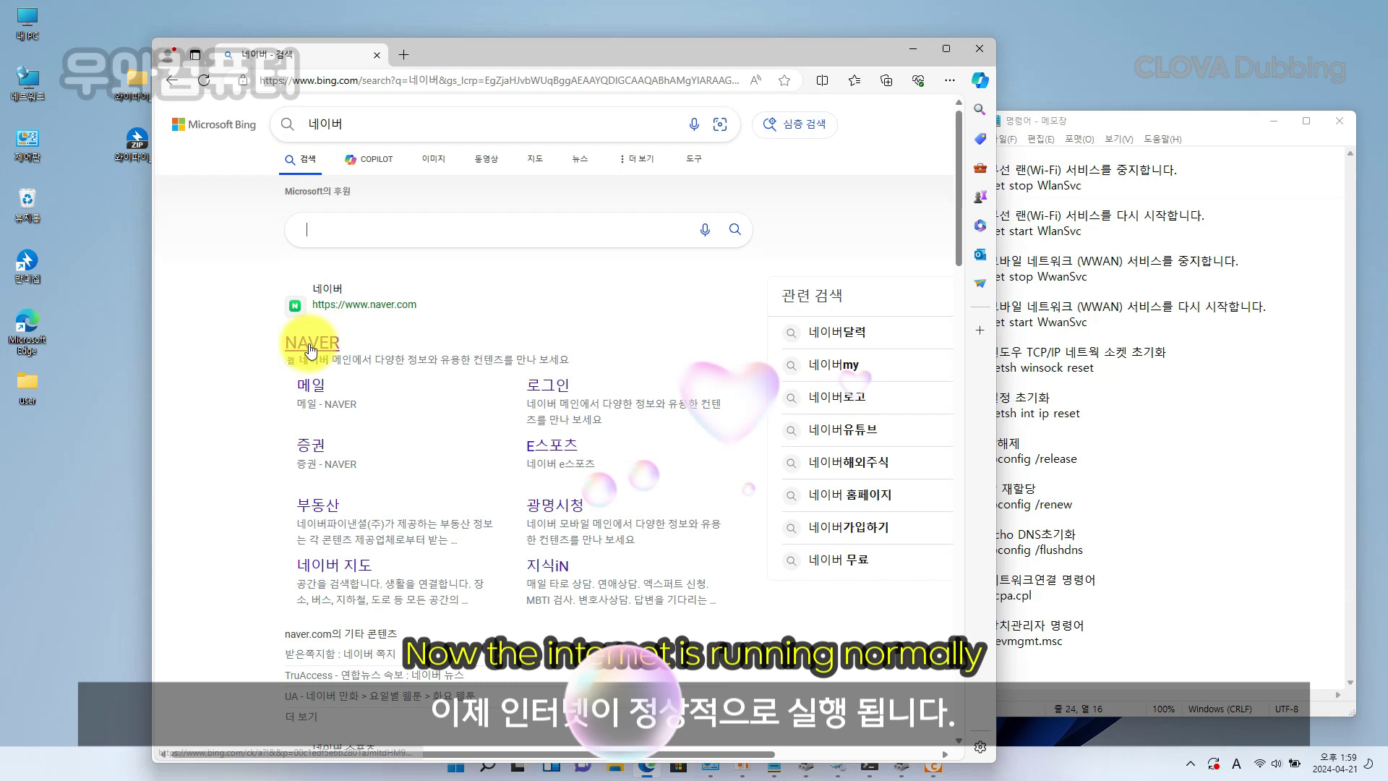
{"action": "left_click", "coordinate": [303, 322]}
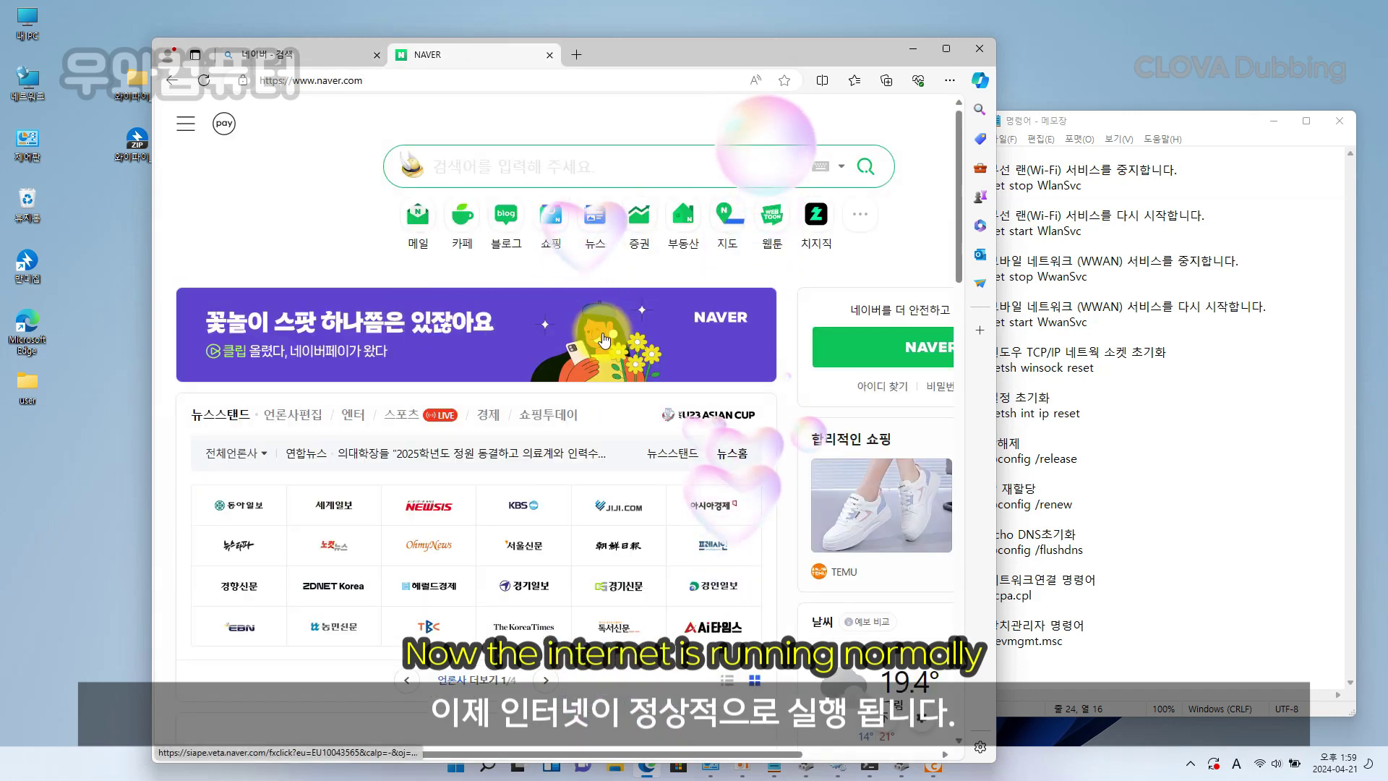